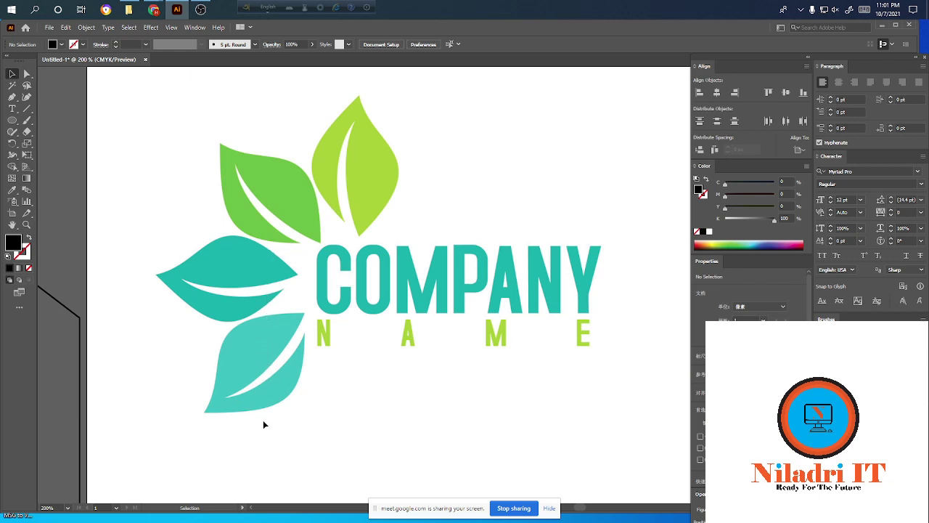
- With the Pen tool, zoom onto the tall lime-green leaf and anchor at its bottom tip
left_click(12, 97)
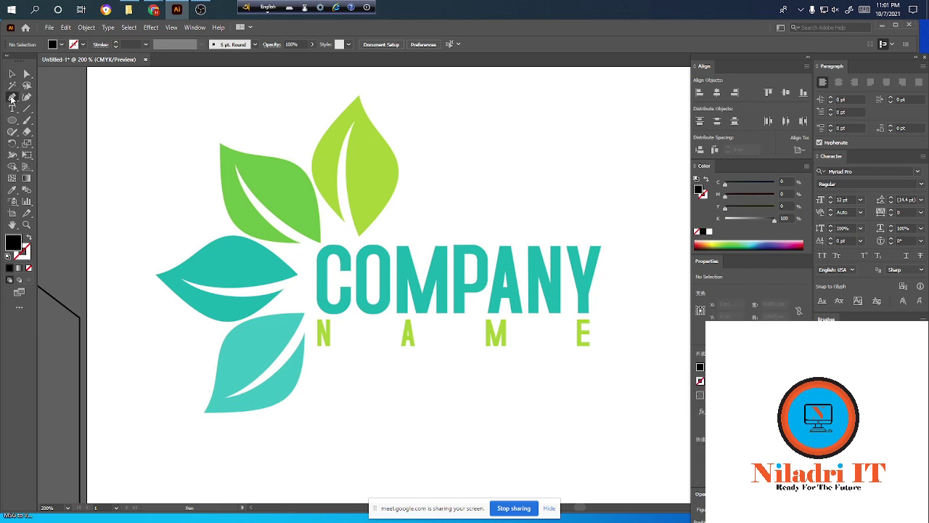
scroll(366, 237, "up", 2)
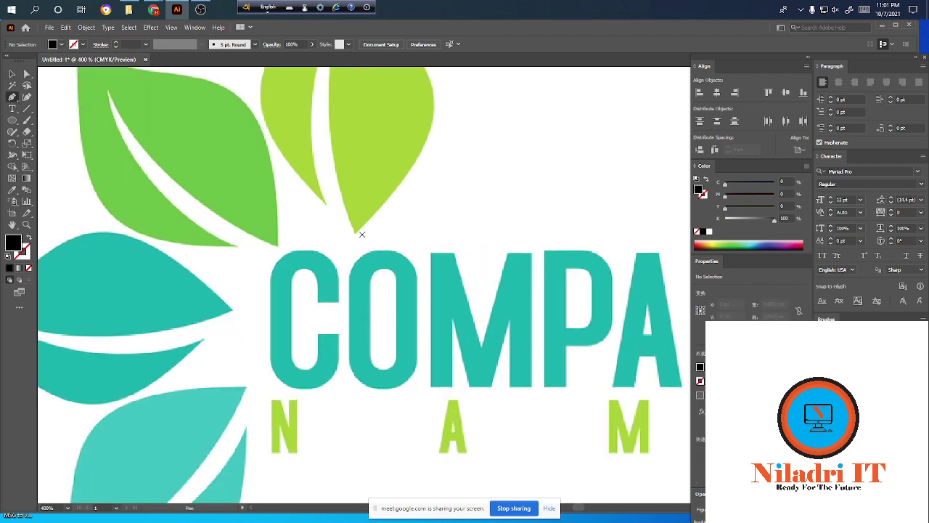
scroll(365, 237, "up", 1)
scroll(369, 235, "up", 2)
scroll(368, 235, "down", 1)
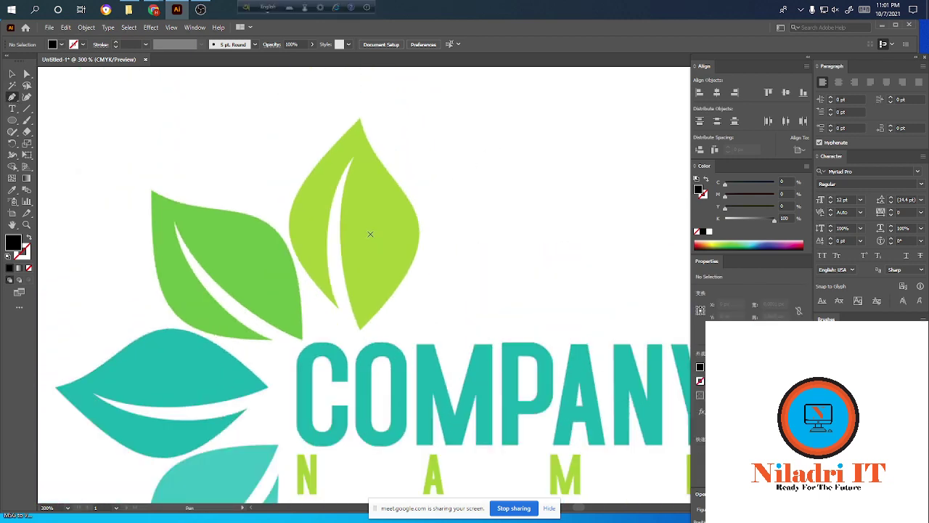
scroll(378, 240, "down", 2)
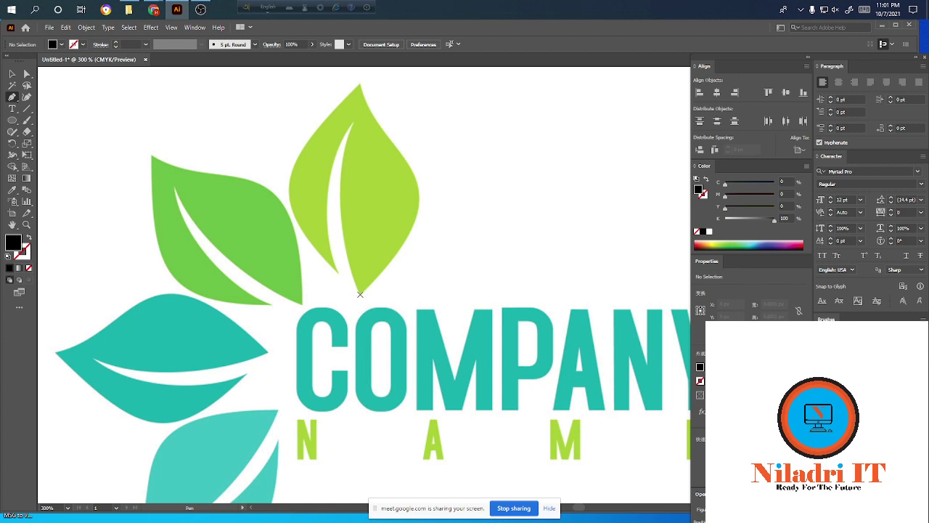
left_click(360, 294)
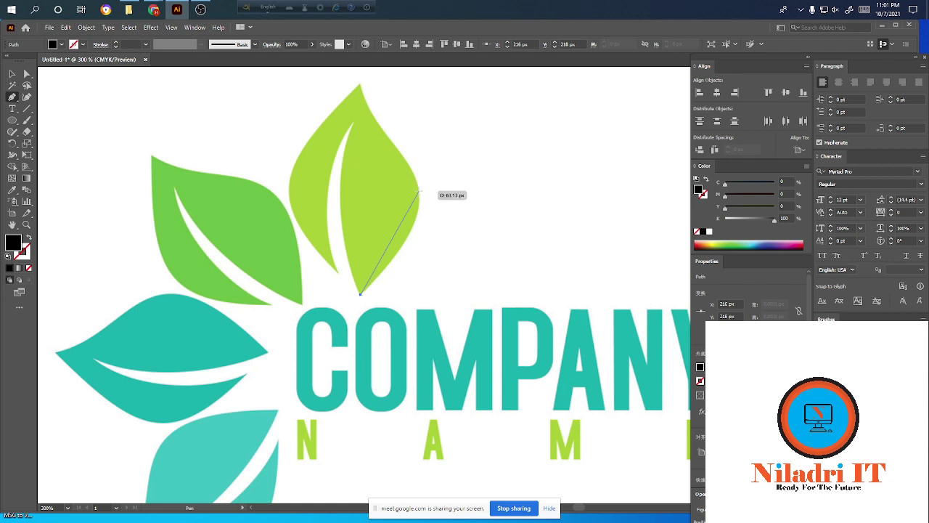
- Add curved anchors up the leaf's right edge to its top tip, shown as a black outline
left_click_drag(419, 191, 410, 148)
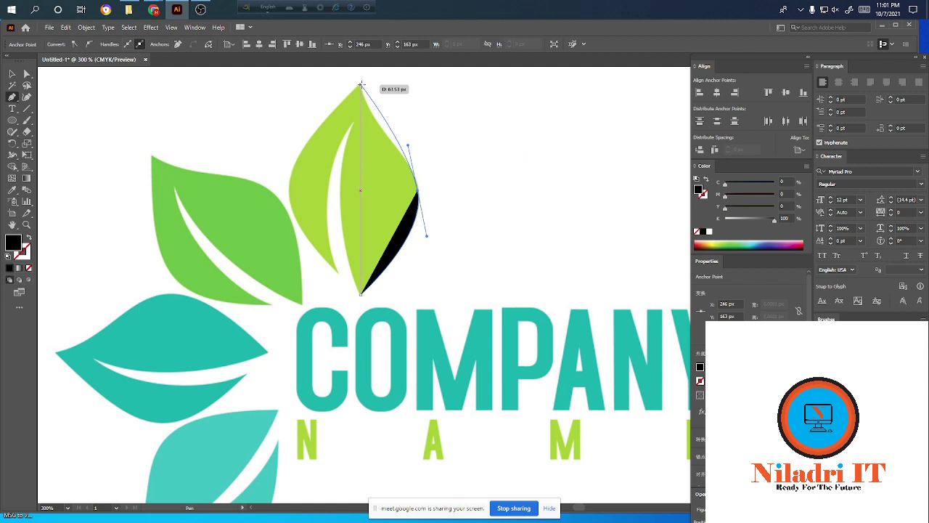
mouse_move(361, 84)
left_mouse_down()
mouse_move(407, 148)
mouse_move(29, 236)
left_mouse_up()
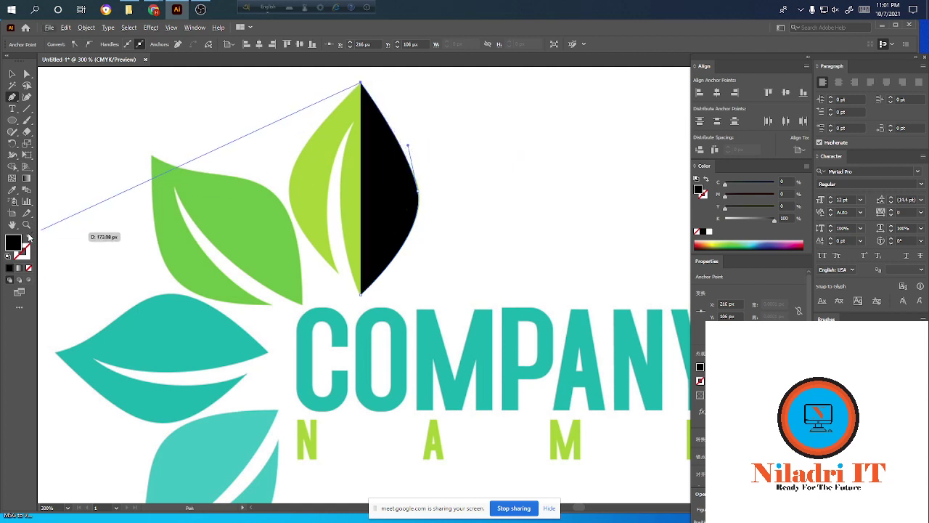
left_click(28, 236)
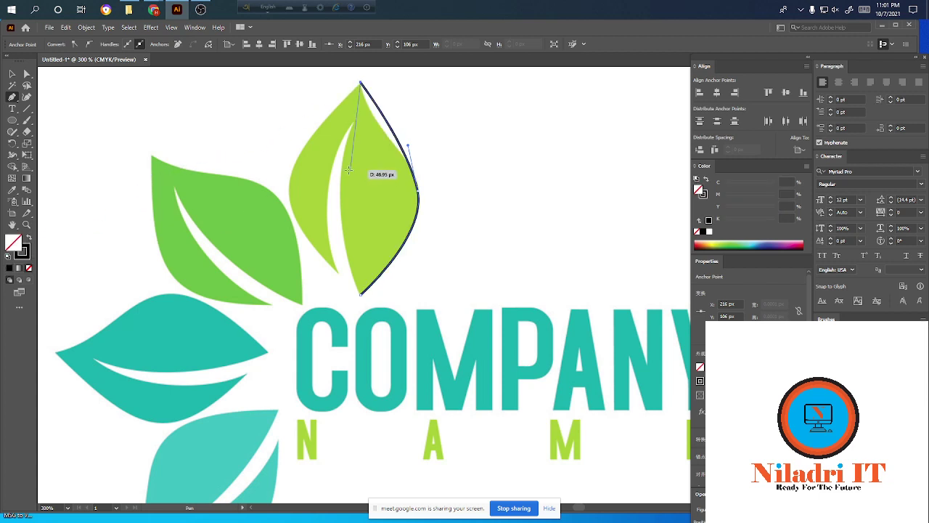
mouse_move(348, 169)
left_mouse_down()
mouse_move(408, 147)
mouse_move(375, 109)
mouse_move(427, 180)
mouse_move(362, 83)
mouse_move(357, 207)
mouse_move(48, 251)
left_mouse_up()
key("shift+x")
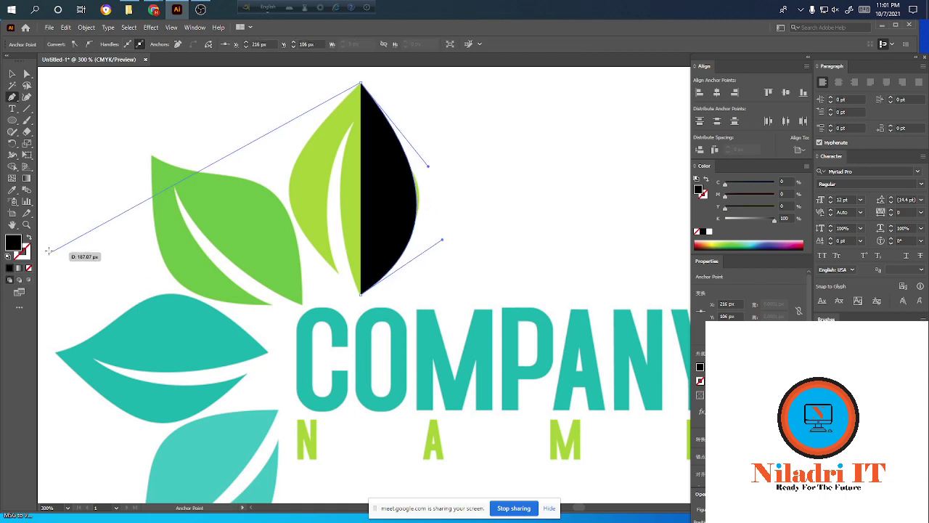
key("shift+x")
- Adjust the Bézier handles so the curve hugs the right edge up to the pointed tip
mouse_move(442, 212)
left_mouse_down()
mouse_move(429, 169)
mouse_move(374, 122)
left_mouse_up()
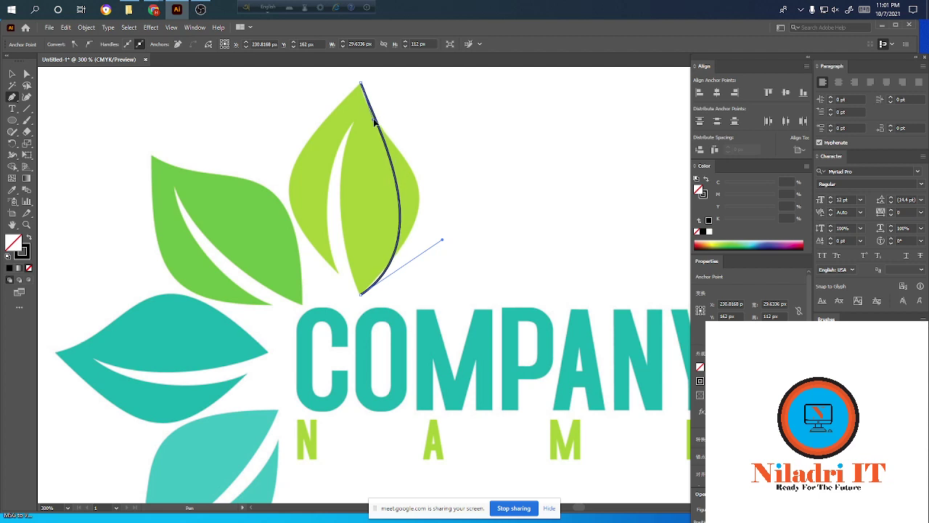
mouse_move(441, 241)
left_mouse_down()
mouse_move(485, 197)
mouse_move(472, 190)
left_mouse_up()
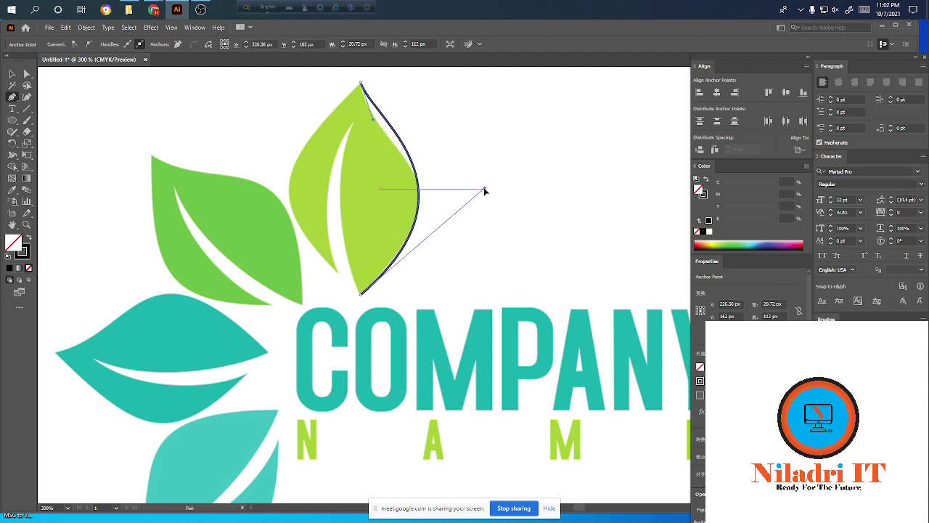
left_click_drag(372, 119, 371, 119)
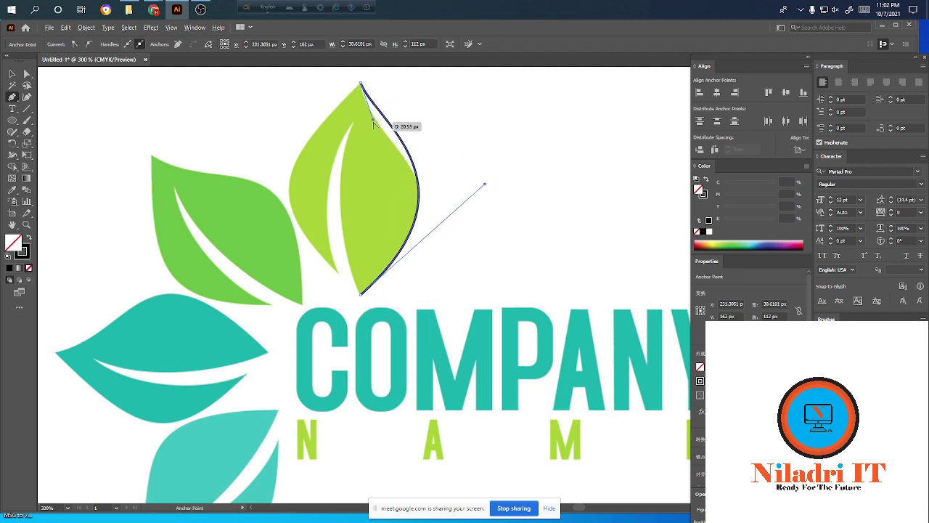
mouse_move(372, 119)
left_mouse_down()
mouse_move(373, 150)
mouse_move(60, 288)
left_mouse_up()
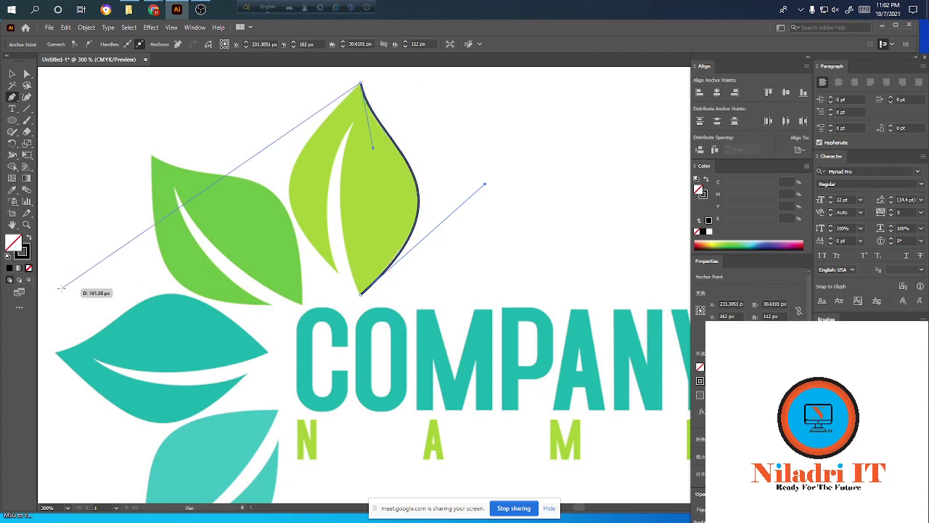
mouse_move(61, 288)
left_mouse_down()
mouse_move(361, 298)
mouse_move(361, 118)
left_mouse_up()
scroll(361, 298, "up", 1)
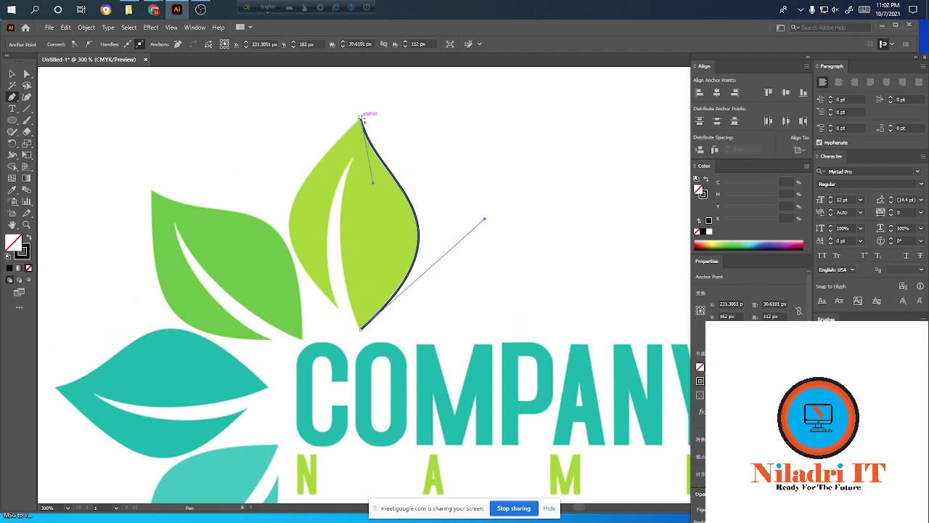
scroll(391, 171, "up", 2)
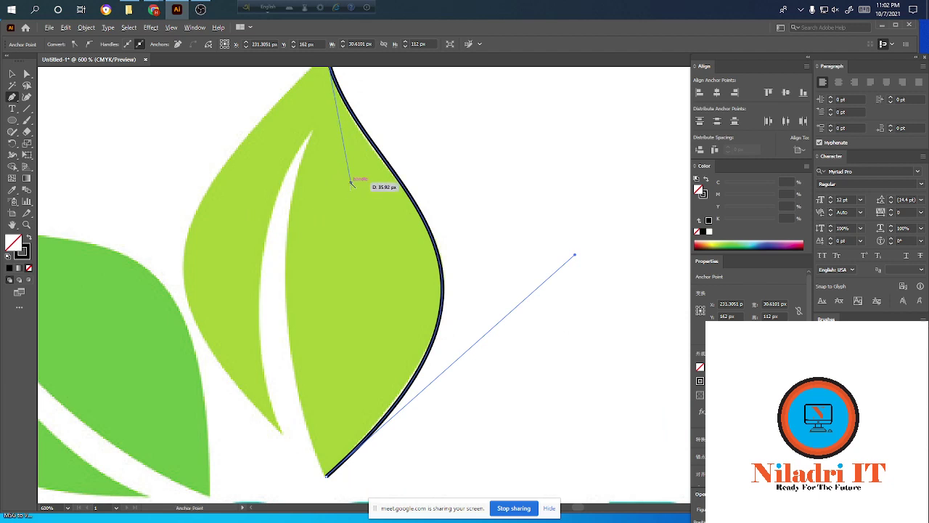
left_click_drag(351, 182, 354, 190)
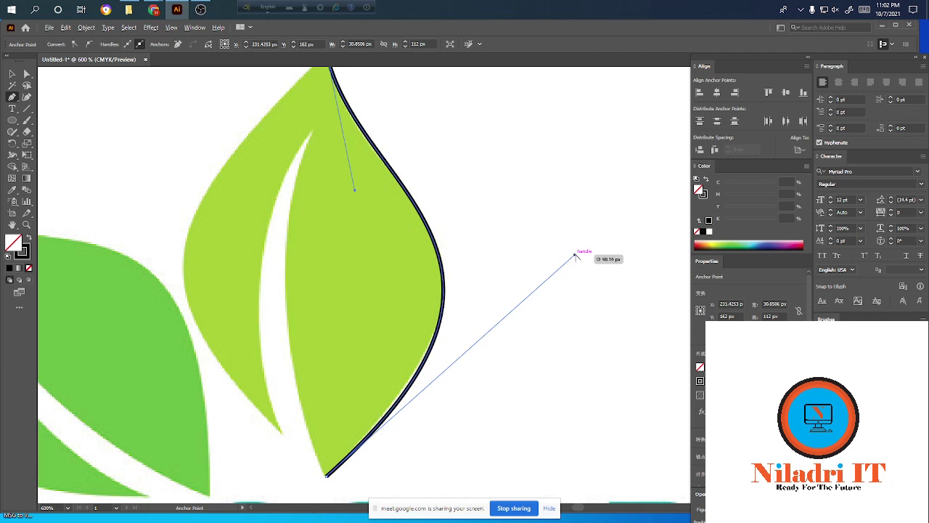
mouse_move(575, 255)
left_mouse_down()
mouse_move(567, 262)
mouse_move(578, 243)
left_mouse_up()
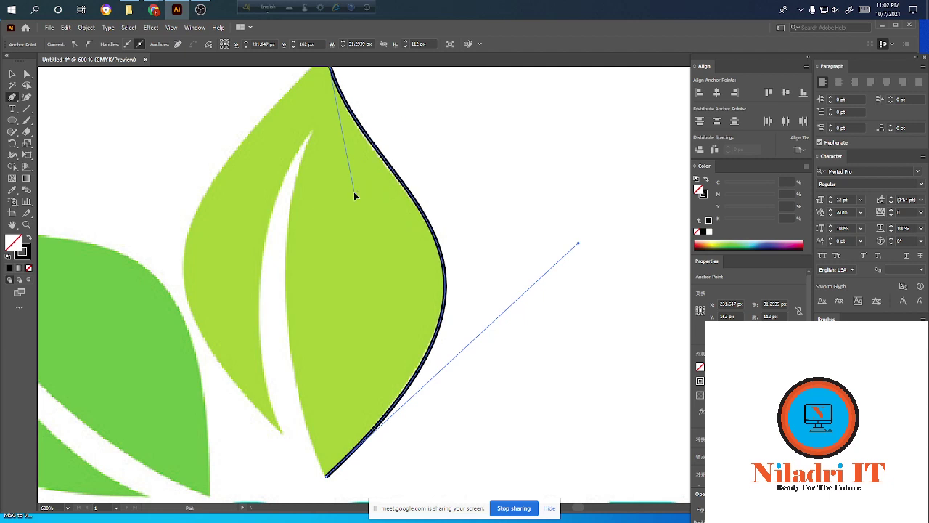
key("ctrl+minus")
key("ctrl+minus")
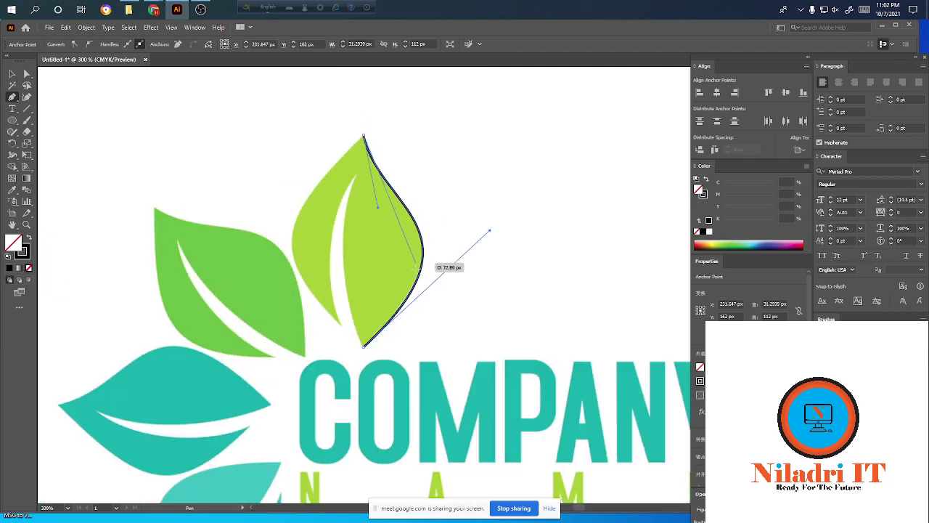
- Add an anchor at the notch on the leaf's left side and shape its curve
mouse_move(355, 197)
left_mouse_down()
mouse_move(432, 285)
mouse_move(402, 328)
left_mouse_up()
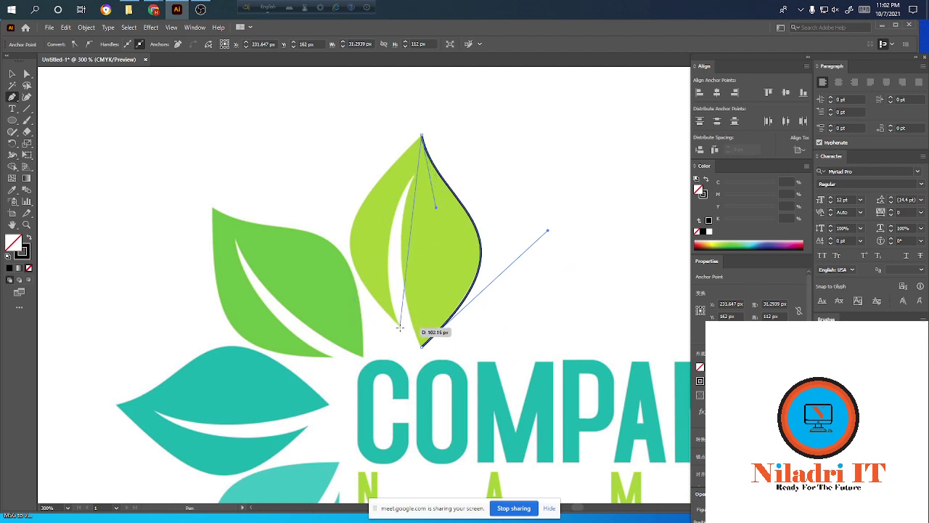
mouse_move(402, 328)
left_mouse_down()
mouse_move(411, 240)
mouse_move(355, 243)
left_mouse_up()
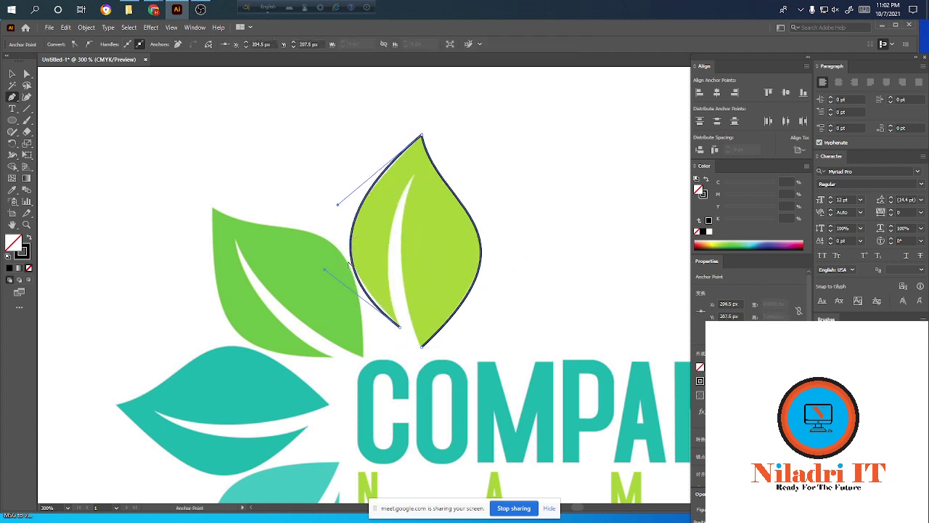
scroll(415, 294, "up", 4)
scroll(335, 292, "down", 2)
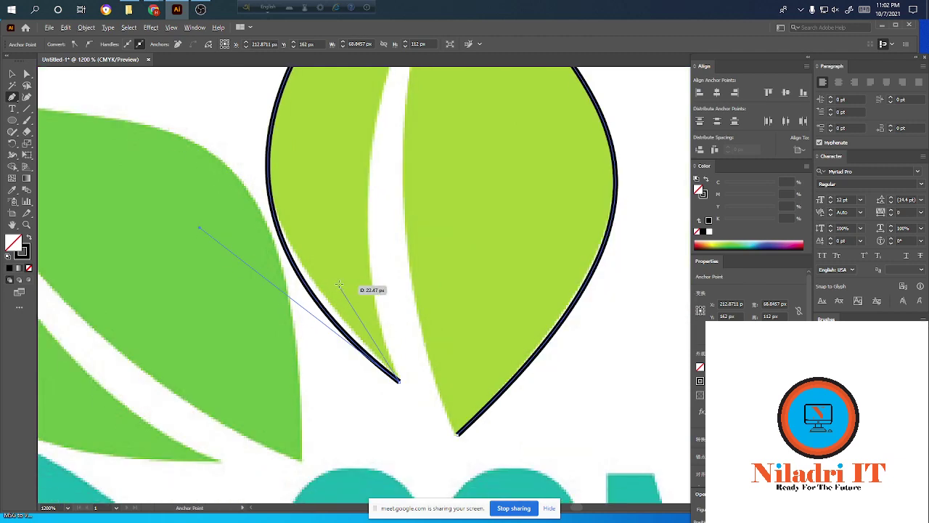
mouse_move(363, 290)
left_mouse_down()
mouse_move(324, 187)
mouse_move(358, 102)
left_mouse_up()
scroll(323, 188, "down", 2)
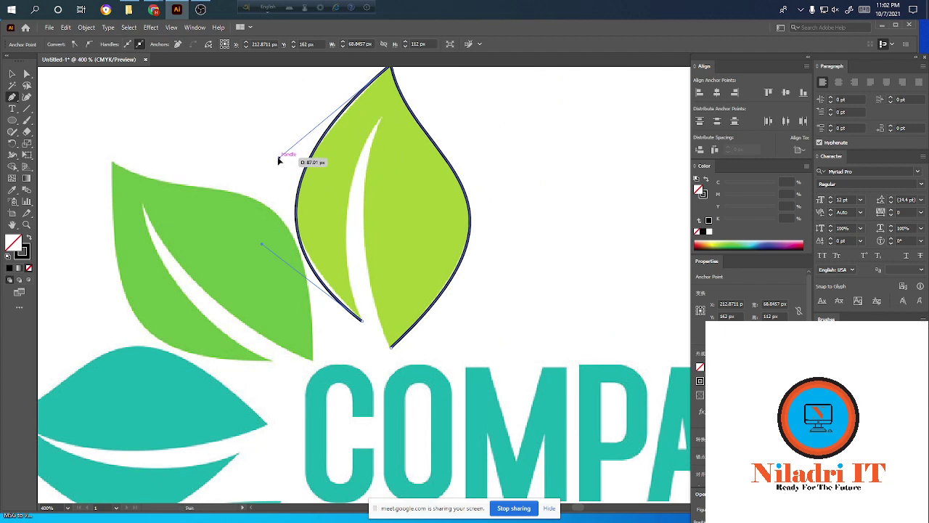
- Reshape the left-edge curve to the leaf outline, then extend the path toward the vein's top
left_click_drag(279, 159, 280, 171)
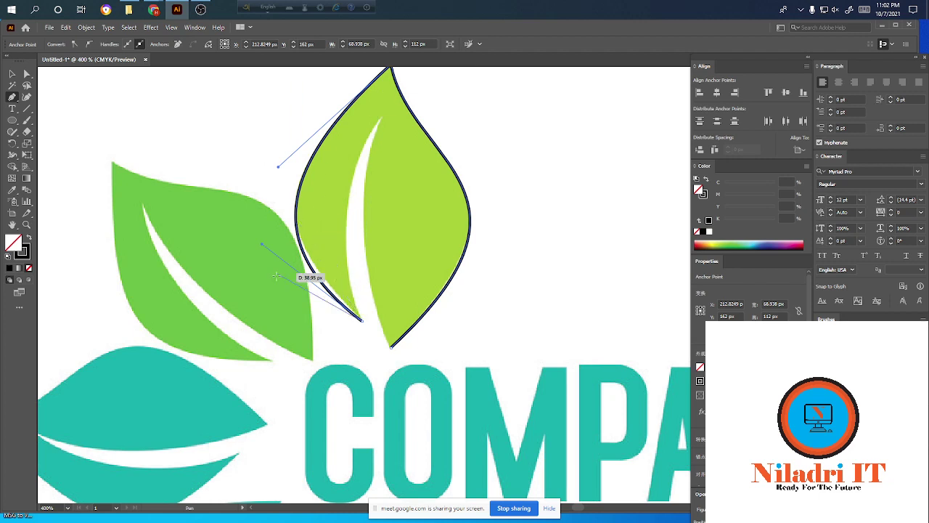
left_click_drag(299, 267, 312, 283)
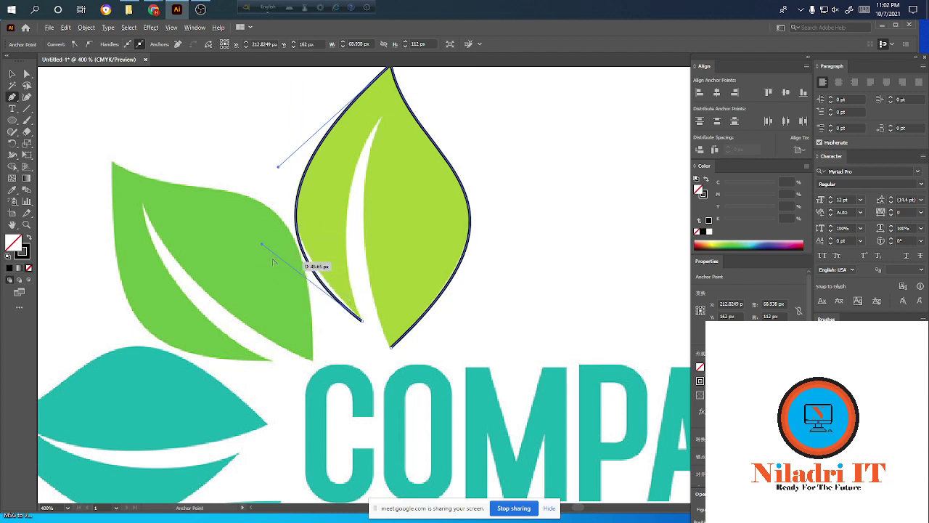
mouse_move(263, 246)
left_mouse_down()
mouse_move(260, 220)
mouse_move(254, 231)
left_mouse_up()
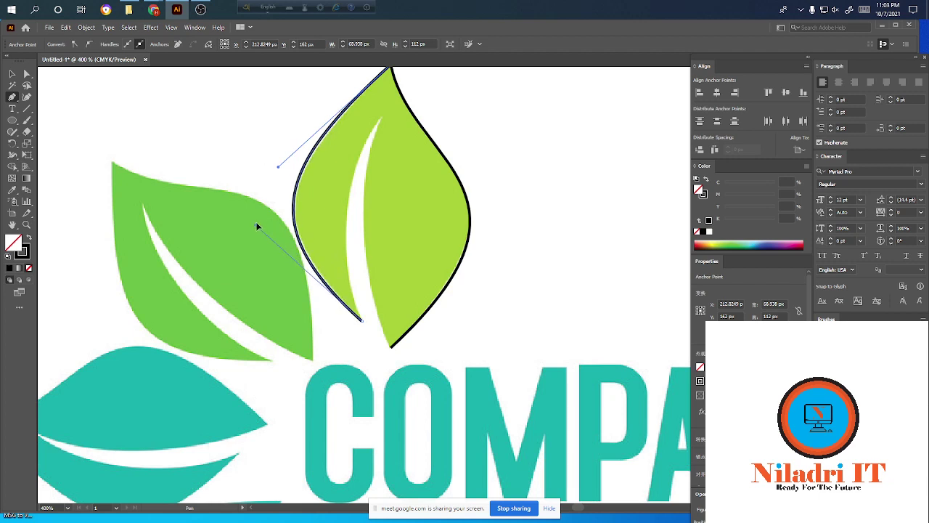
left_click_drag(258, 233, 258, 222)
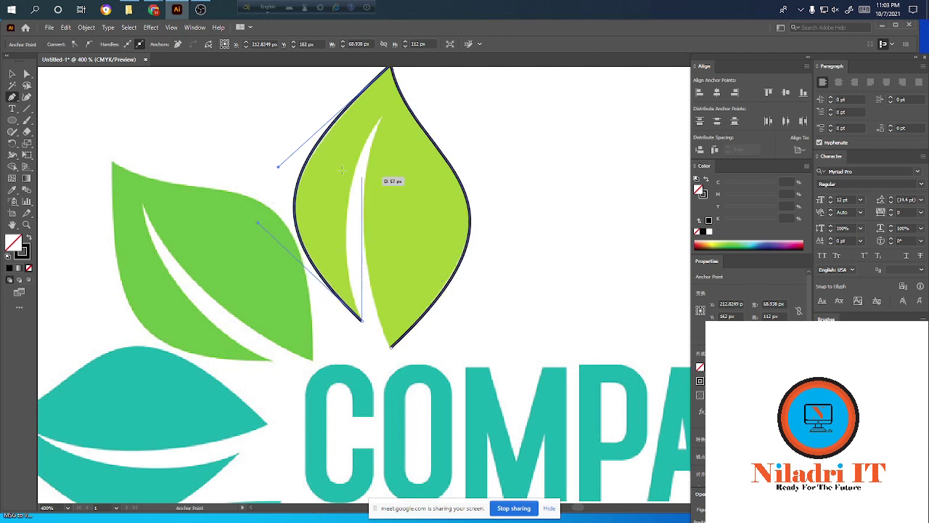
left_click_drag(278, 166, 278, 171)
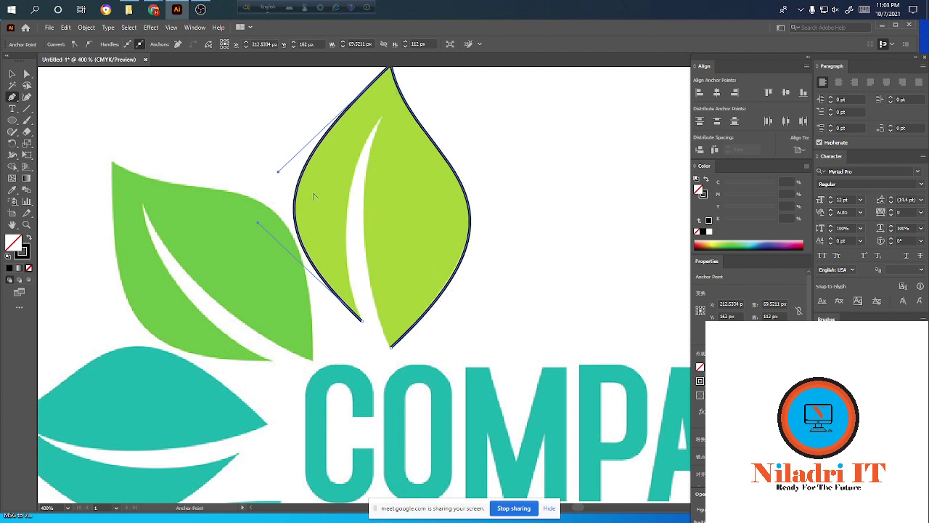
mouse_move(361, 319)
left_mouse_down()
mouse_move(388, 164)
mouse_move(382, 116)
left_mouse_up()
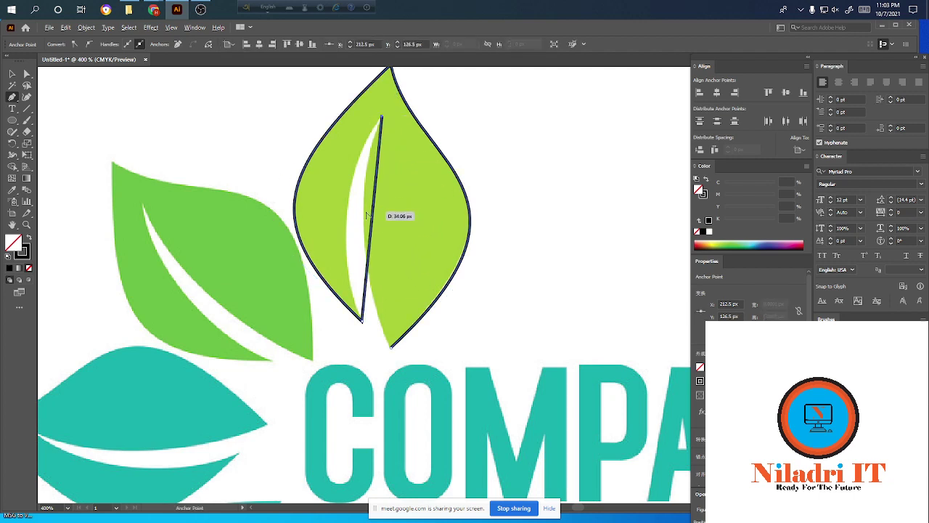
- Curve the inner edge along the white vein and close and join the outline at the bottom tip
left_click_drag(373, 220, 349, 221)
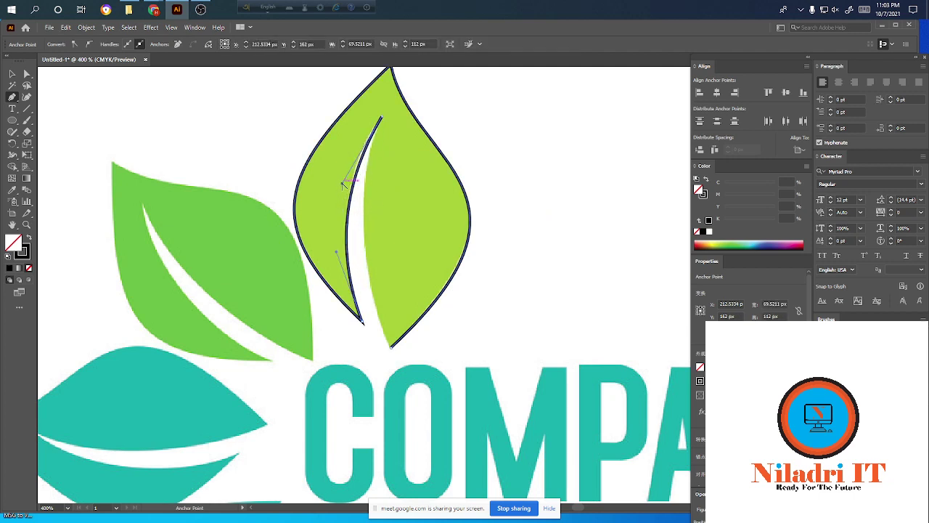
left_click_drag(341, 182, 336, 179)
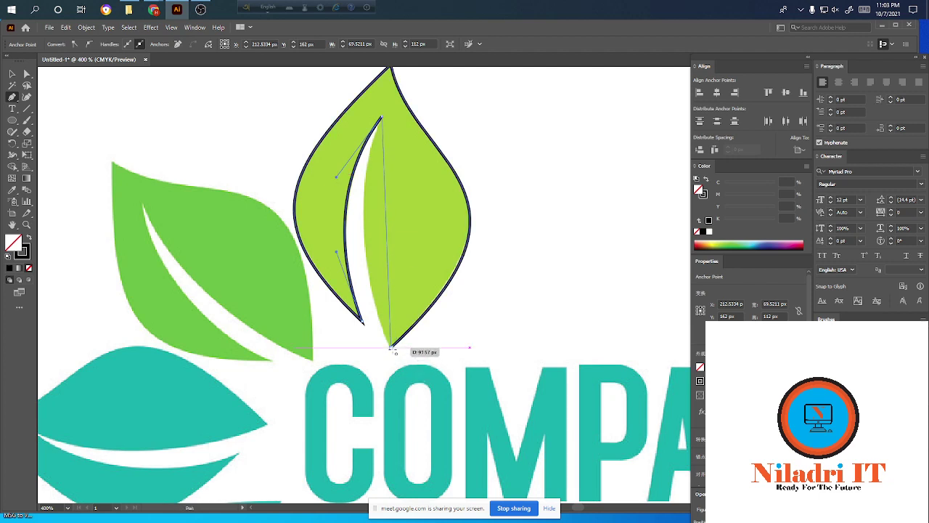
left_click(392, 348)
key("ctrl+j")
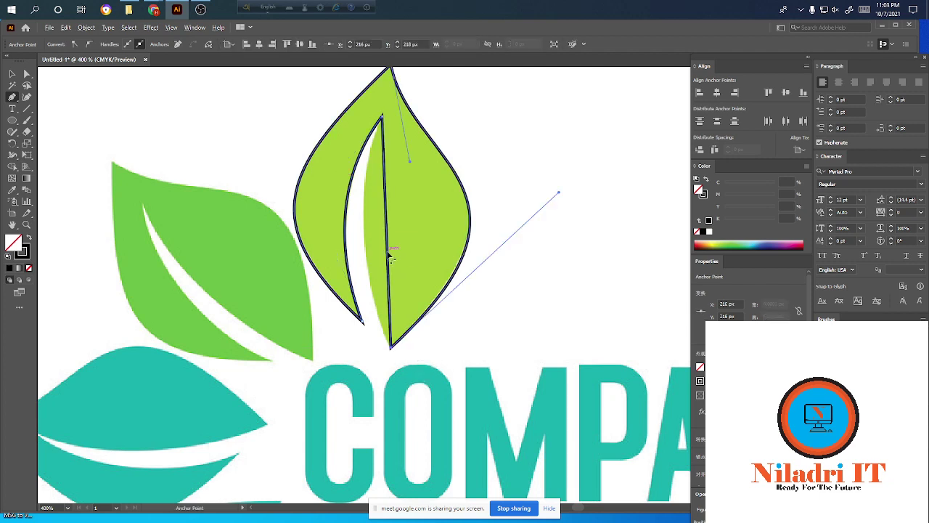
left_click_drag(390, 254, 366, 249)
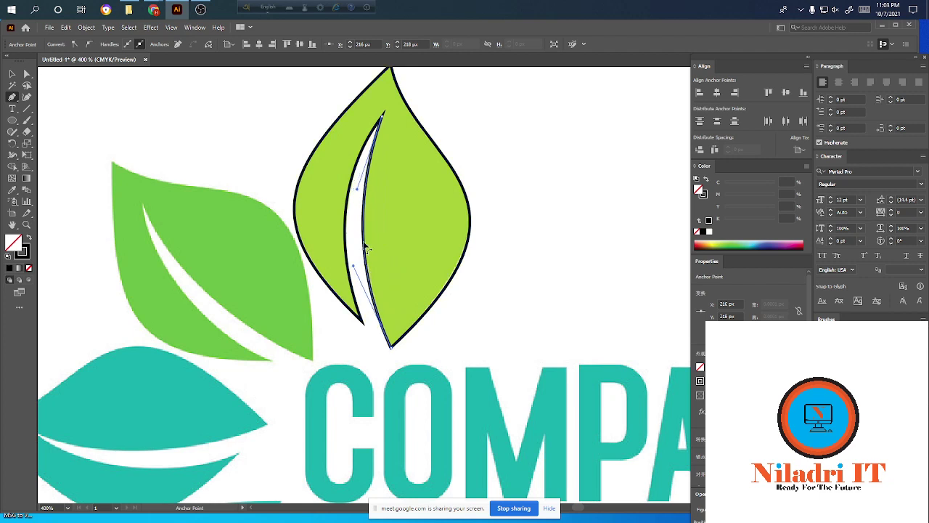
- Fill the closed leaf path solid black
scroll(471, 249, "down", 1)
scroll(470, 249, "down", 1)
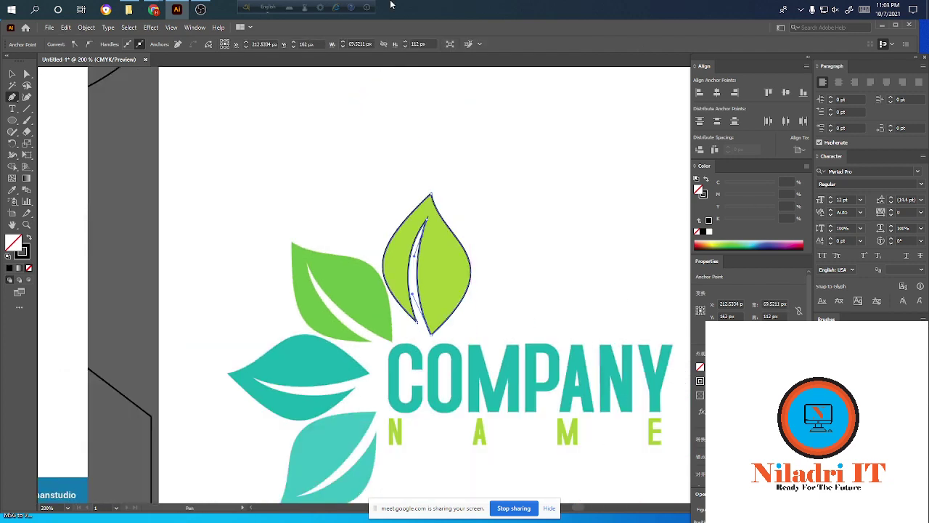
scroll(114, 130, "down", 1)
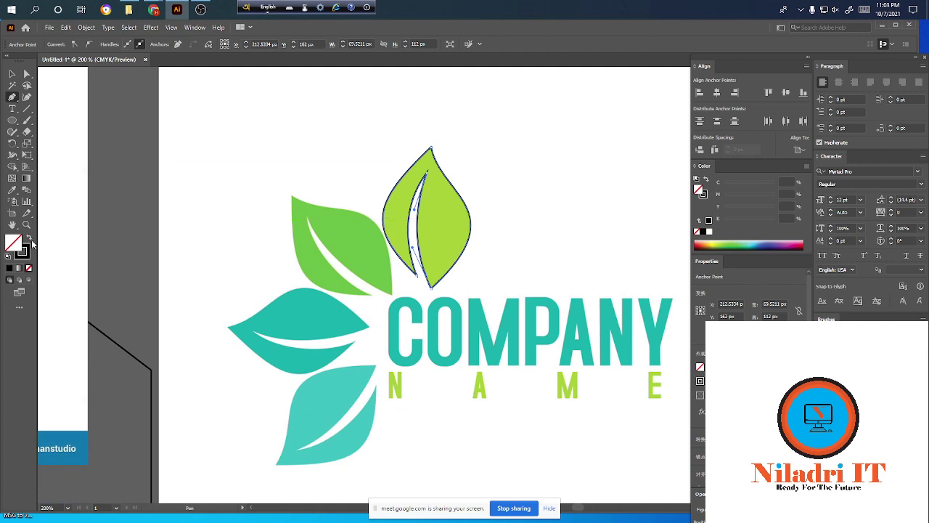
scroll(463, 230, "down", 1)
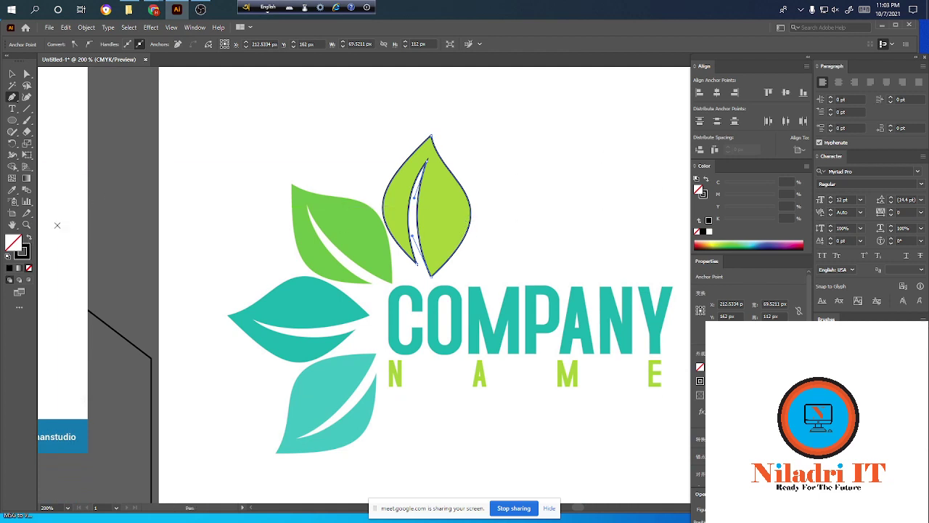
scroll(187, 205, "down", 2)
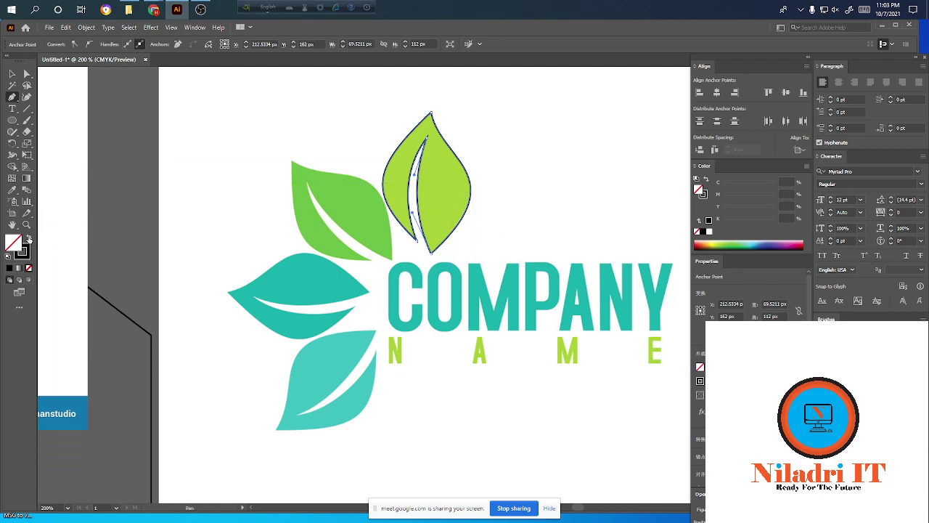
left_click(28, 238)
- Select the whole black leaf with the Selection tool
left_click(12, 73)
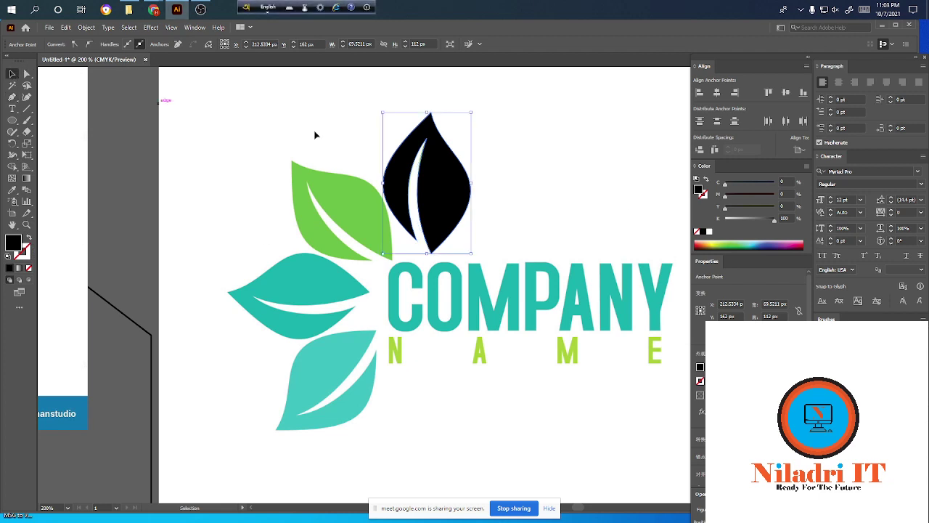
left_click(545, 179)
left_click(443, 193)
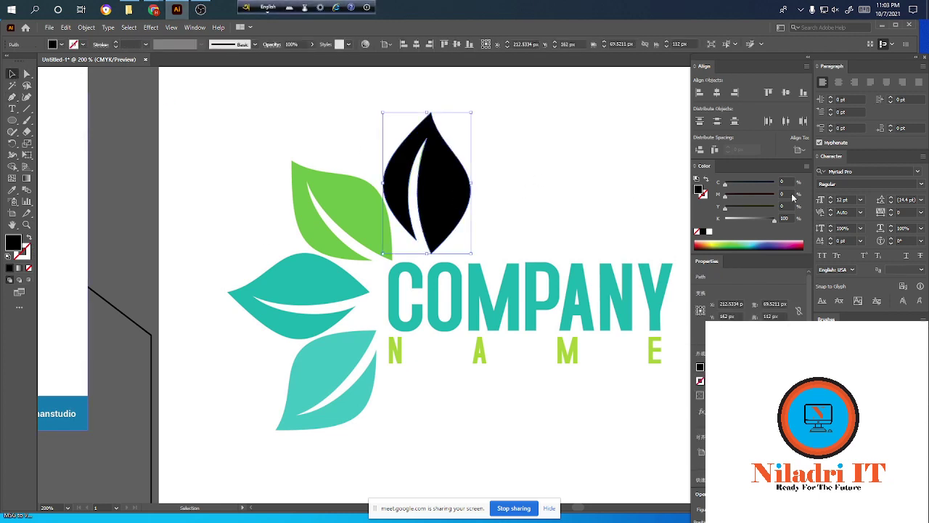
scroll(599, 206, "right", 4)
left_click(498, 160)
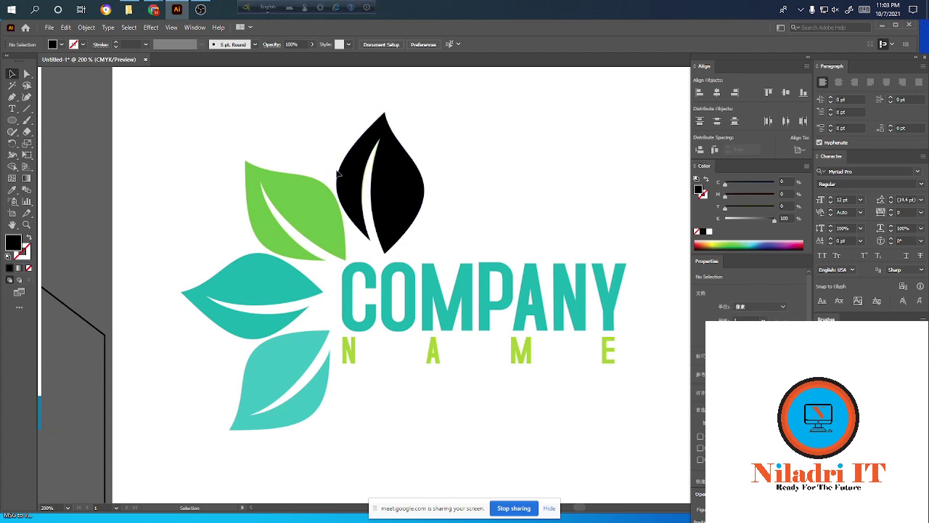
left_click(394, 192)
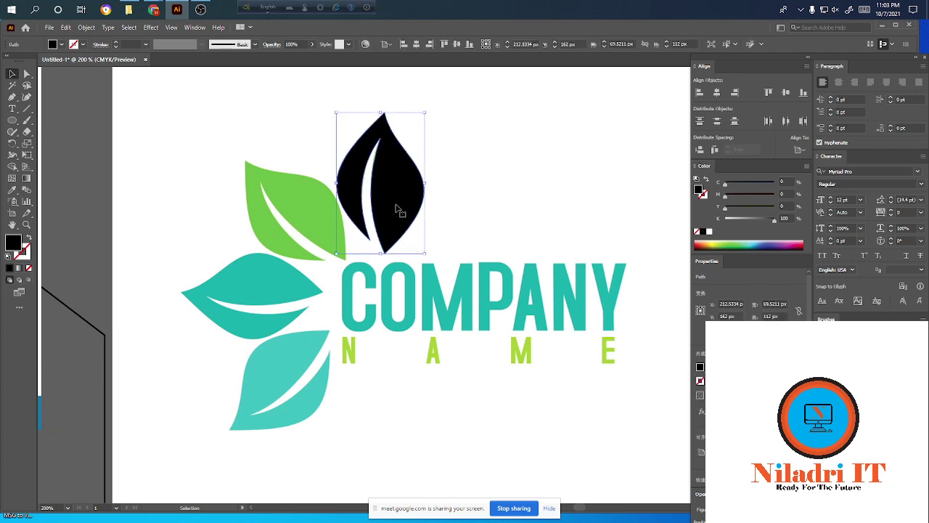
- Duplicate the black leaf and rotate it to cover the green upper-left leaf
key("a")
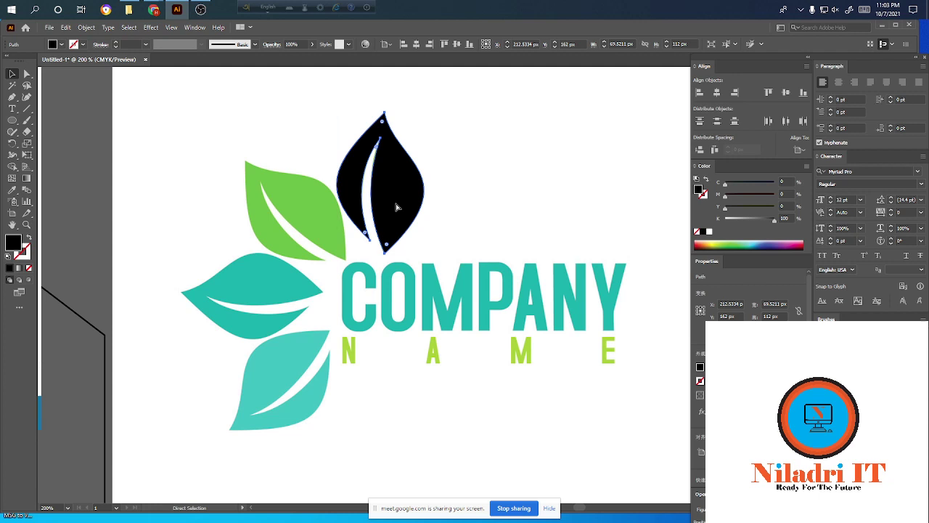
key("v")
left_click_drag(410, 220, 324, 224)
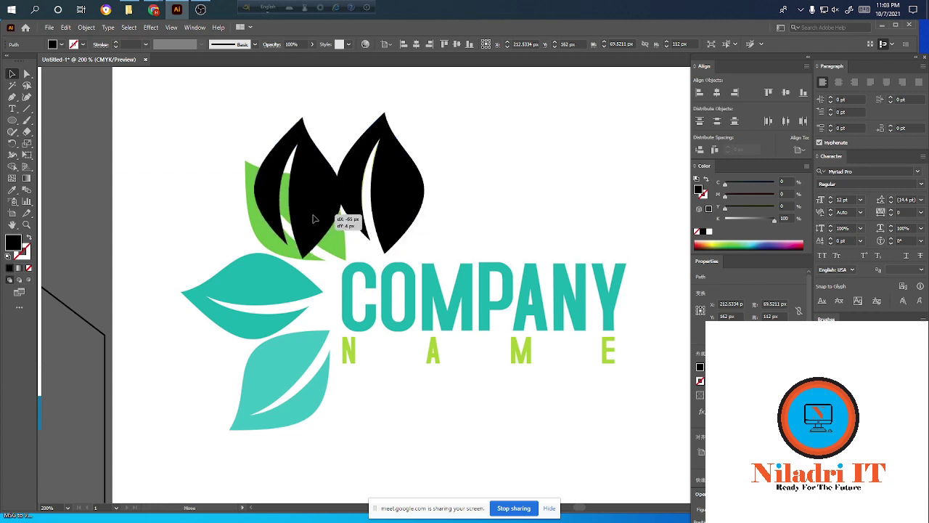
left_click_drag(344, 263, 426, 185)
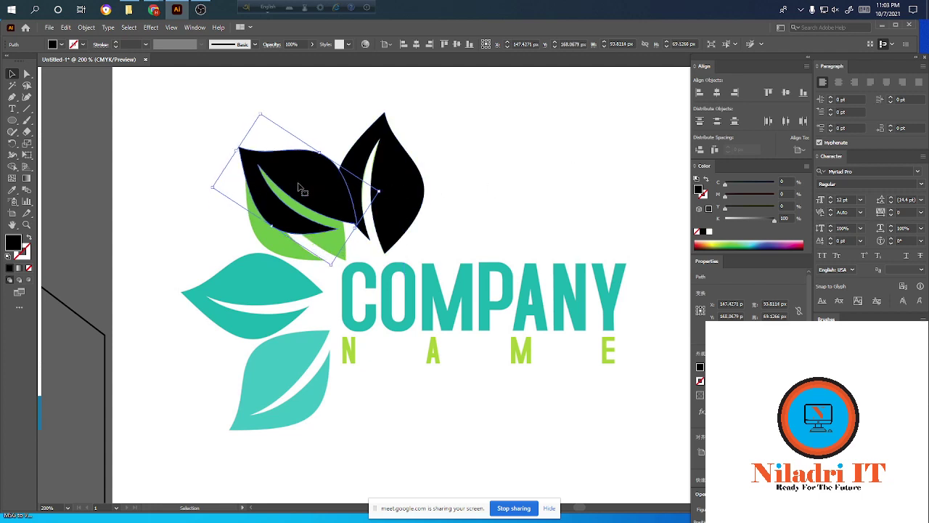
left_click_drag(302, 186, 305, 214)
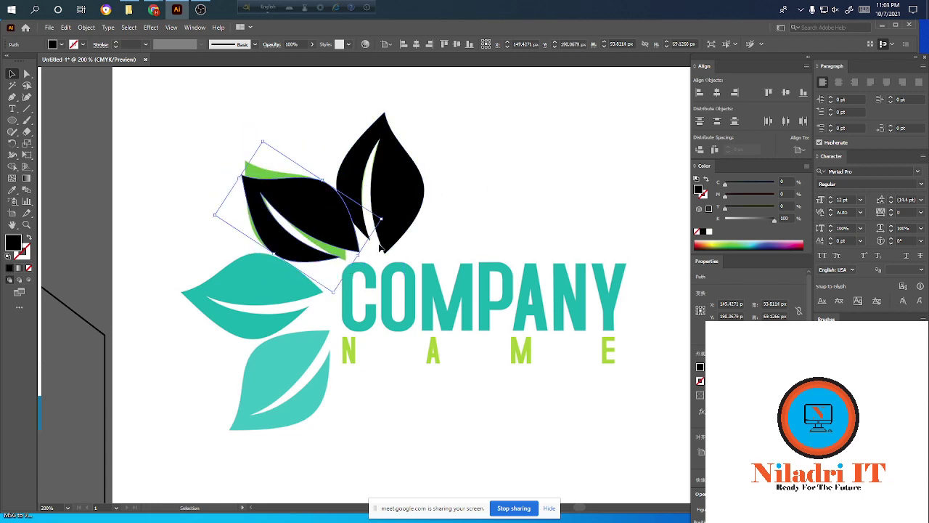
mouse_move(383, 219)
left_mouse_down()
mouse_move(382, 238)
mouse_move(337, 227)
left_mouse_up()
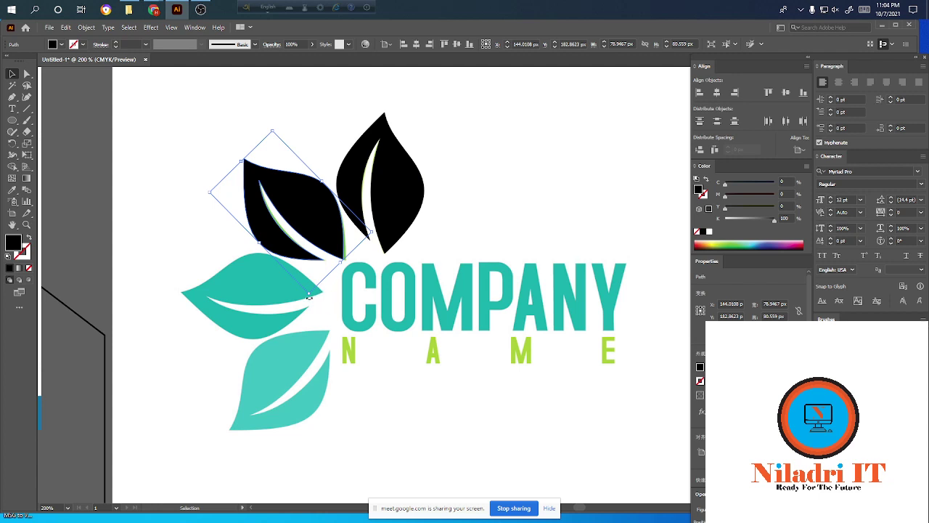
left_click_drag(309, 296, 311, 295)
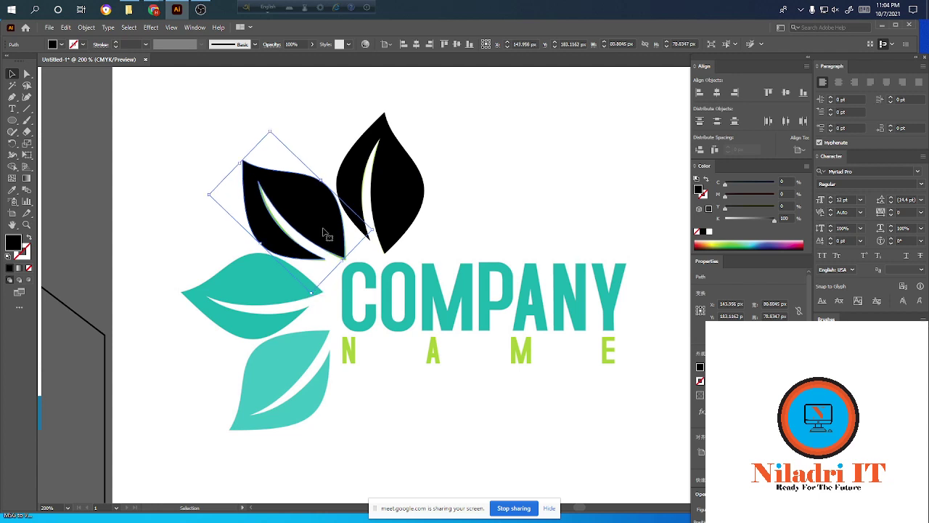
left_click_drag(325, 233, 326, 235)
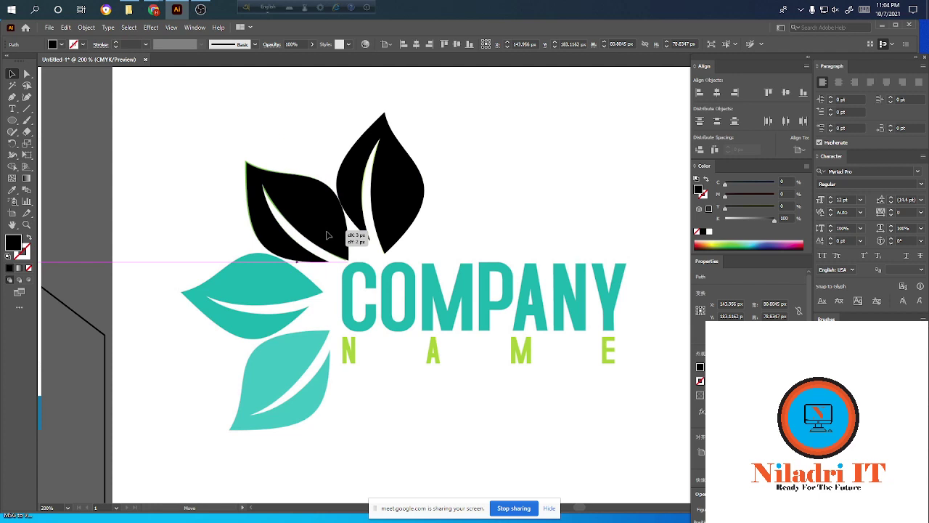
left_click(485, 199)
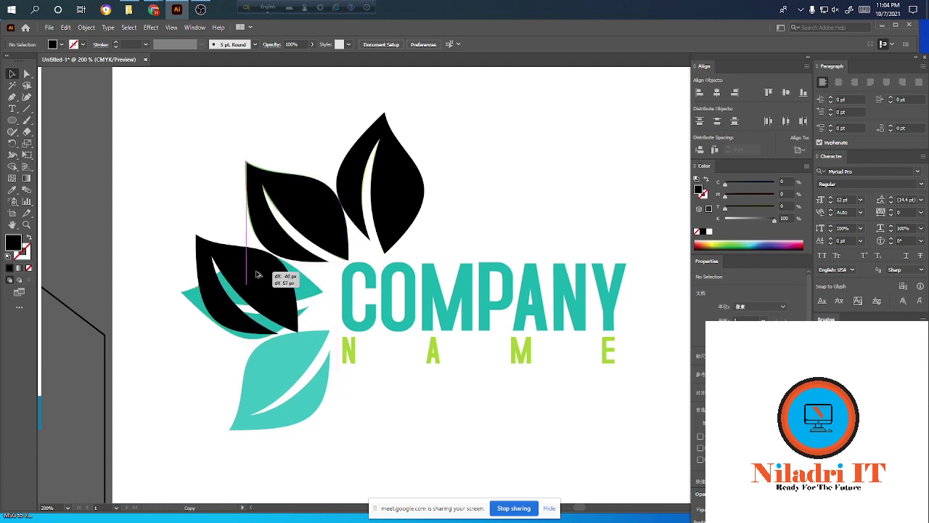
- Duplicate another black leaf, rotate it roughly horizontal and fit it over the teal middle-left leaf
left_click_drag(301, 207, 254, 282)
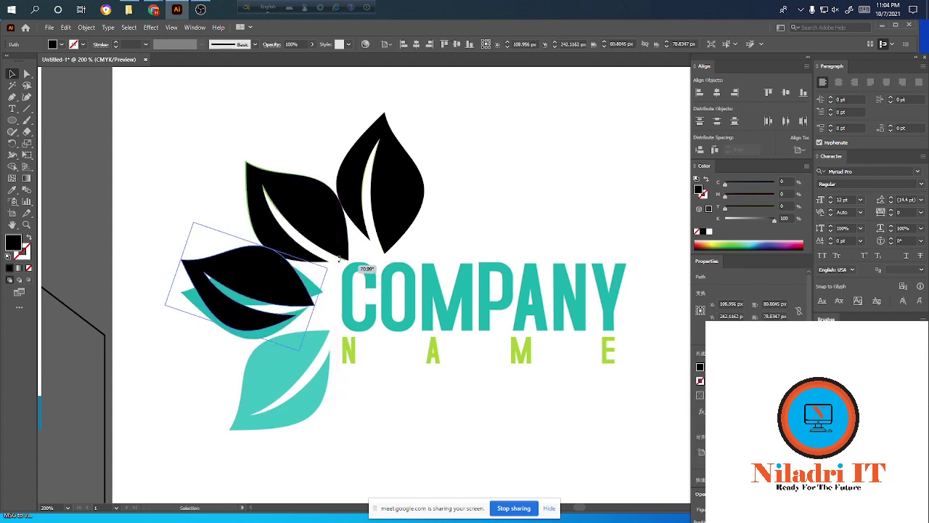
left_click_drag(332, 304, 324, 248)
left_click_drag(245, 273, 257, 290)
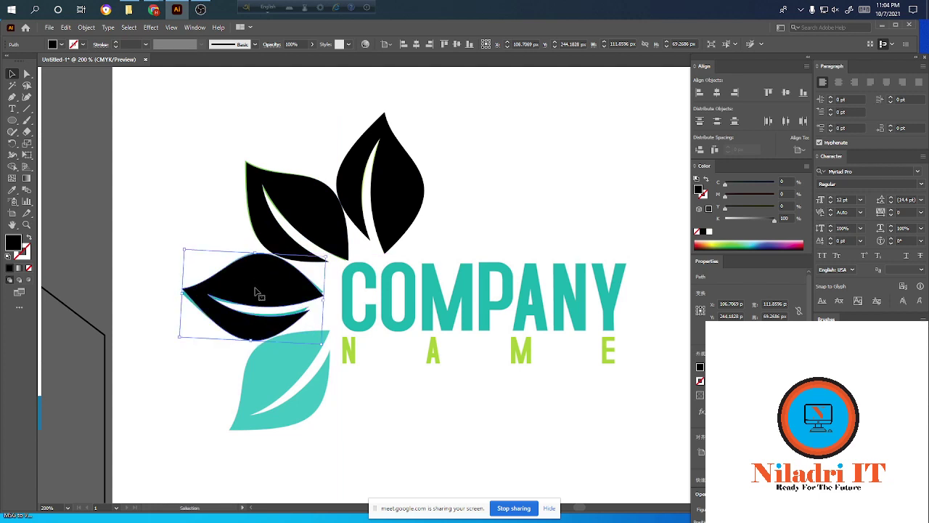
left_click_drag(326, 348, 328, 342)
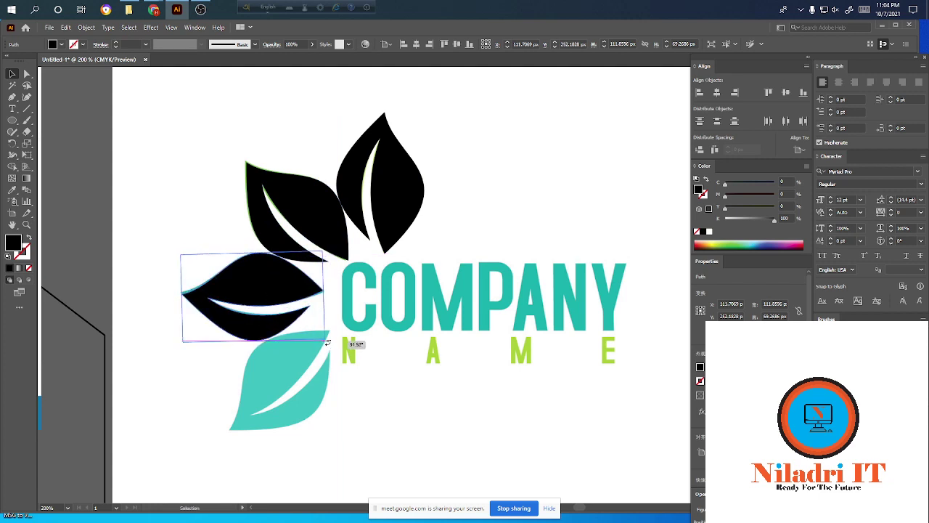
left_click_drag(246, 295, 247, 294)
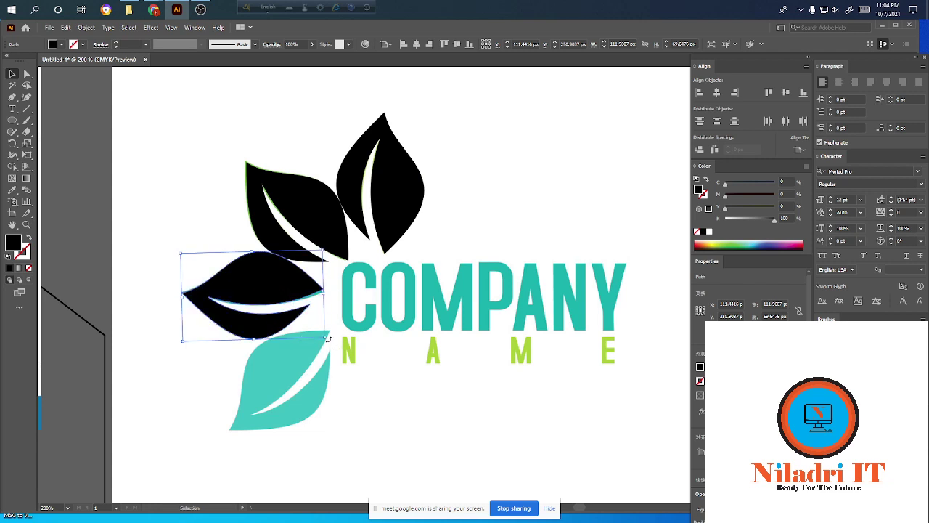
left_click_drag(327, 339, 324, 342)
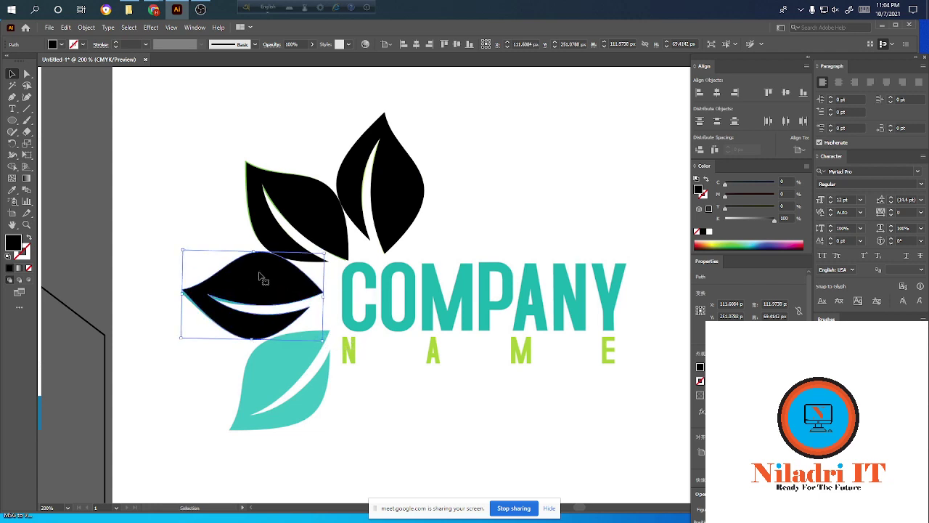
left_click_drag(250, 290, 251, 289)
left_click_drag(323, 347, 338, 338)
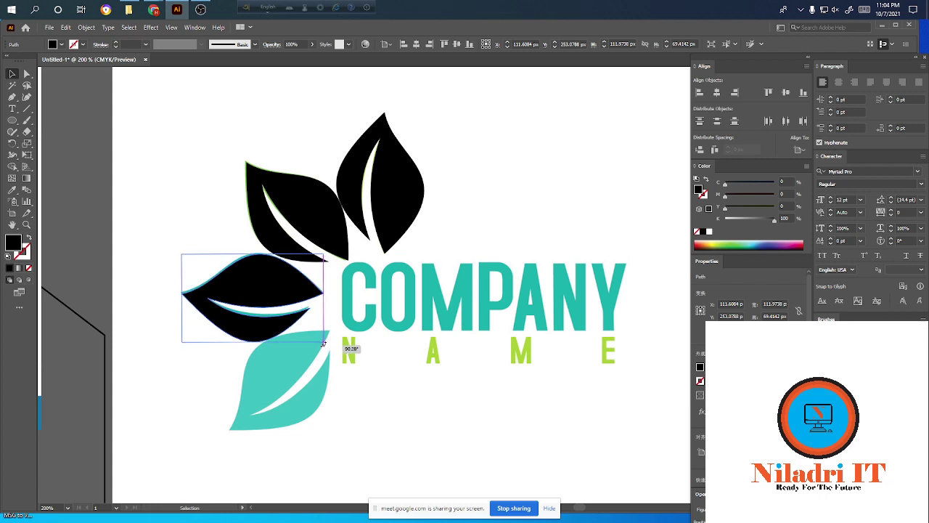
left_click_drag(252, 328, 253, 329)
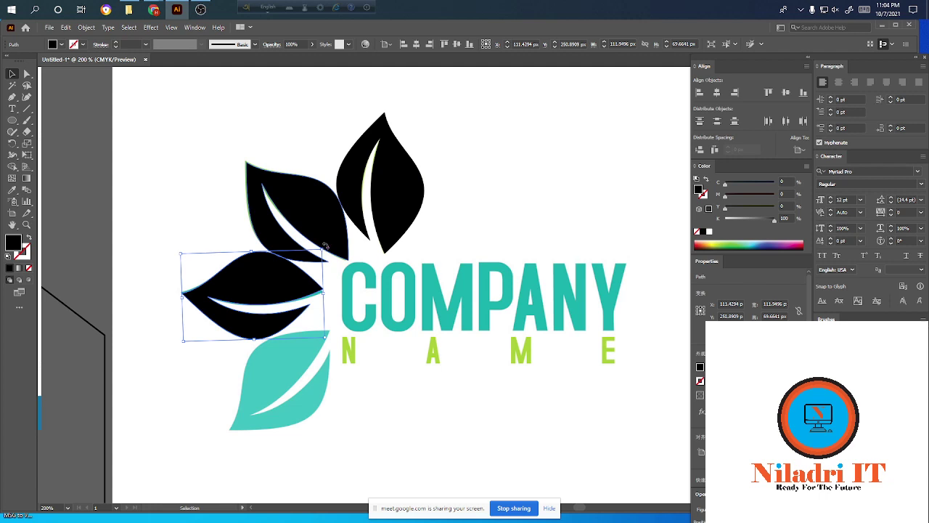
left_click_drag(325, 246, 327, 248)
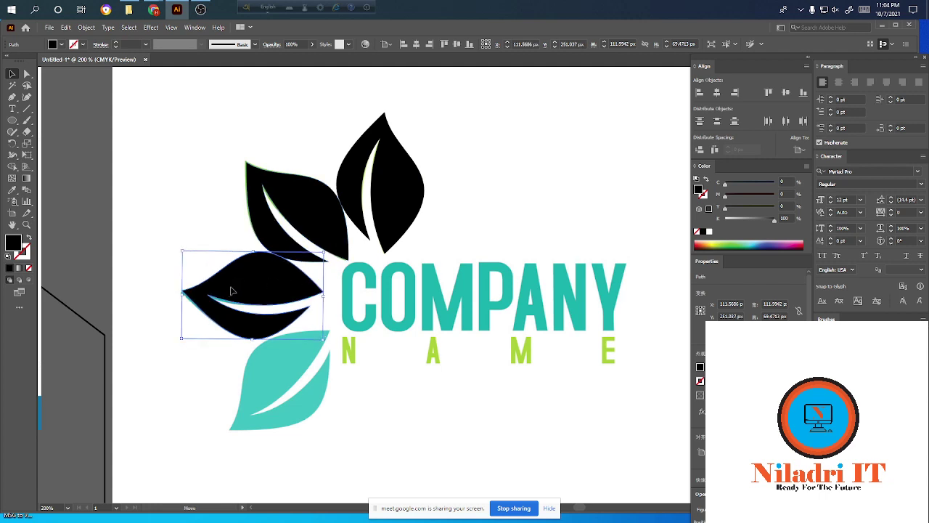
left_click_drag(231, 285, 231, 290)
- Place a fourth black leaf copy over the bottom teal leaf, rotating it to fit
left_click(480, 216)
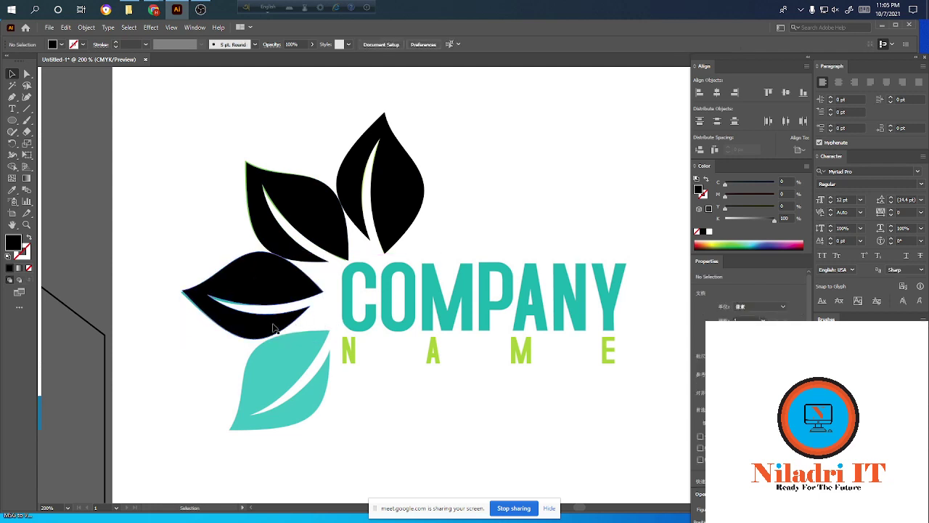
left_click_drag(264, 326, 285, 405)
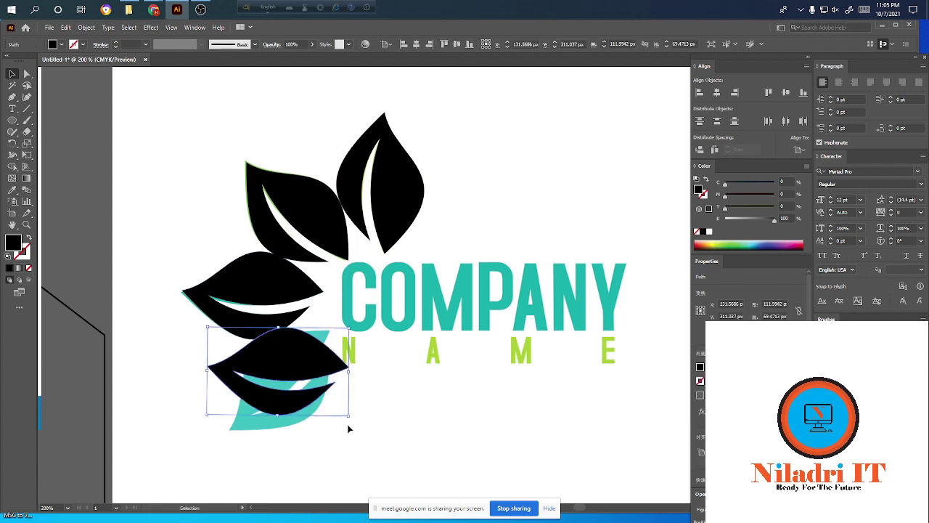
left_click_drag(350, 419, 426, 354)
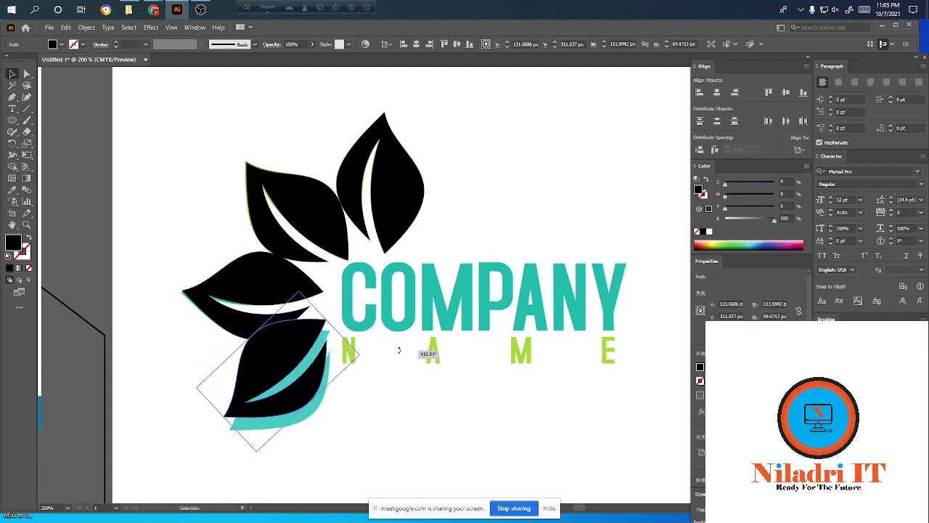
mouse_move(287, 361)
left_mouse_down()
mouse_move(291, 371)
mouse_move(292, 354)
left_mouse_up()
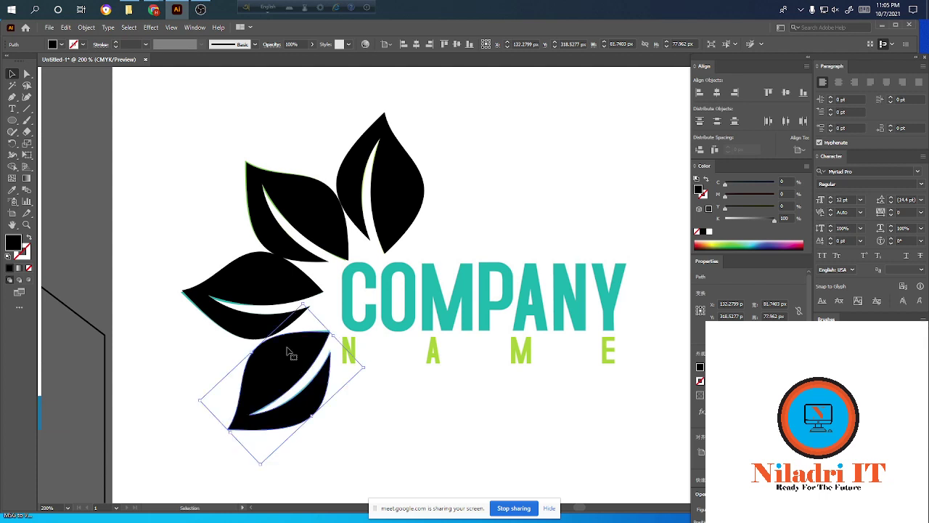
key("ctrl+plus")
key("ctrl+plus")
key("ctrl+plus")
scroll(400, 353, "down", 1)
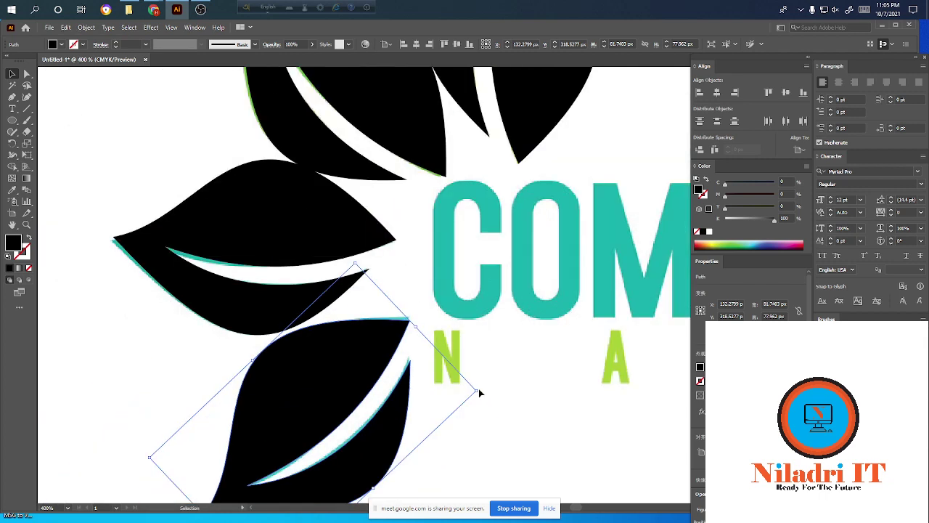
left_click_drag(479, 389, 478, 386)
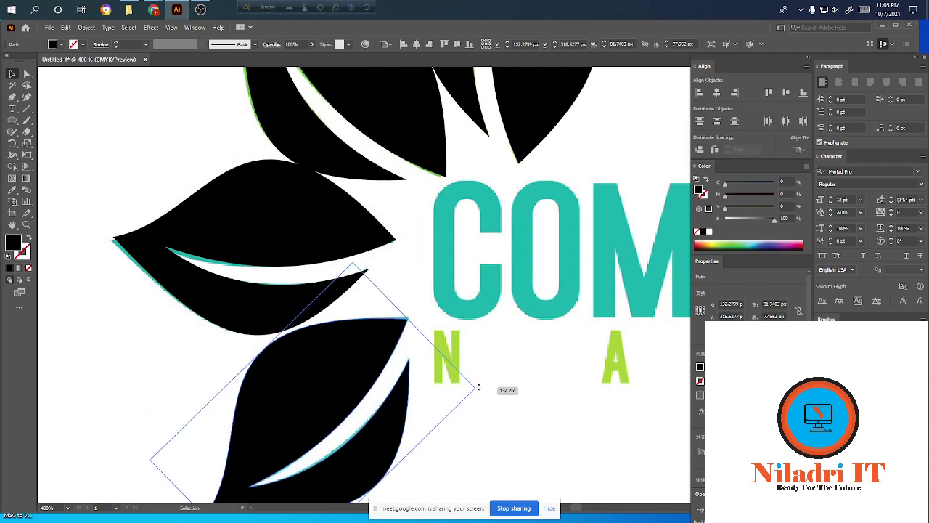
scroll(512, 396, "down", 5)
scroll(508, 408, "right", 3)
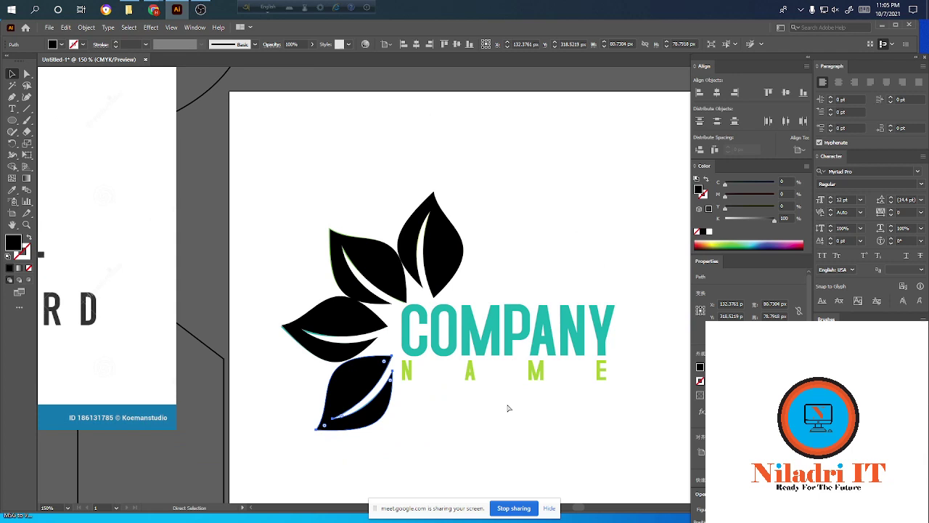
- Move the four black leaves off the logo, then reposition them together beside it
left_click(546, 179)
left_click_drag(269, 201, 419, 407)
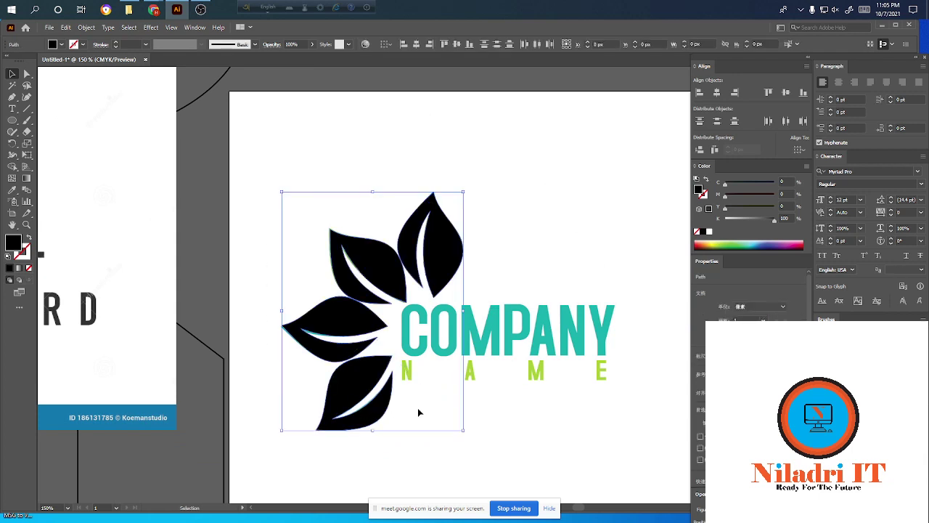
left_click_drag(388, 272, 125, 169)
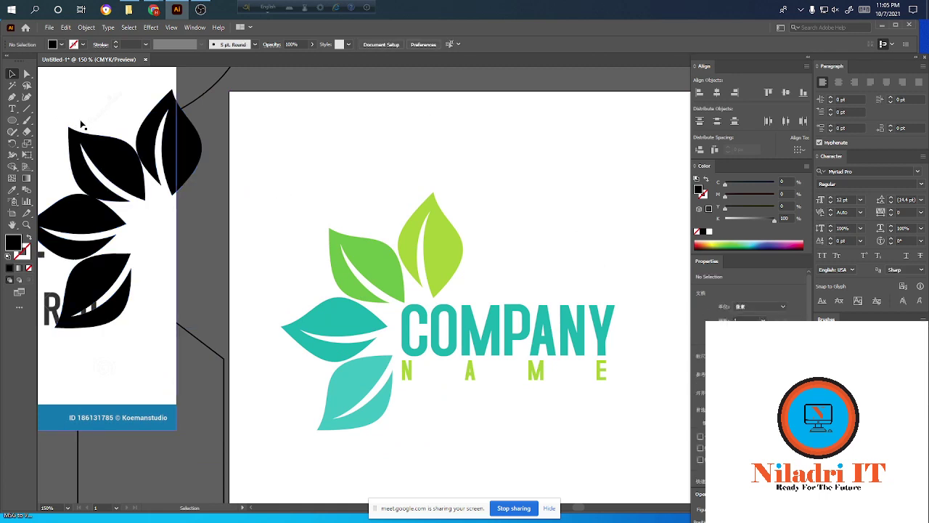
mouse_move(98, 154)
left_mouse_down()
mouse_move(187, 296)
mouse_move(71, 114)
left_mouse_up()
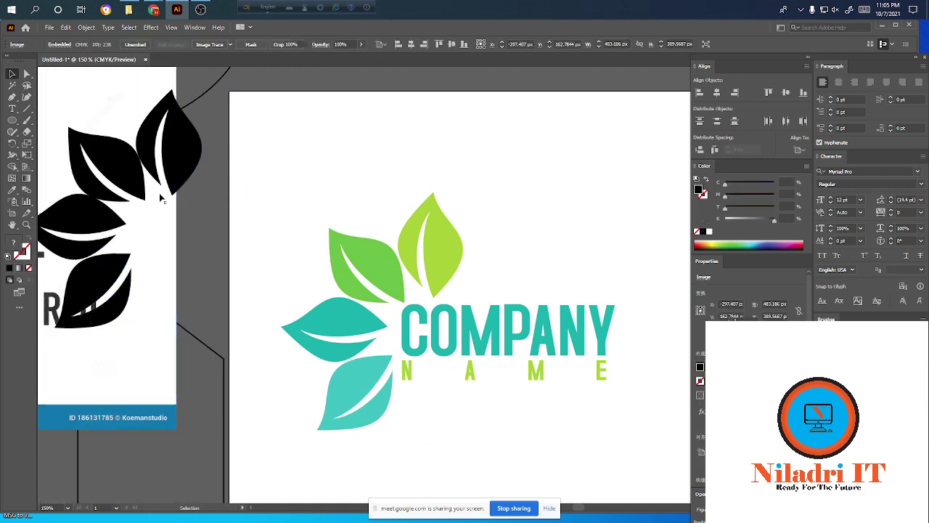
left_click(167, 156)
left_click(102, 159, "shift")
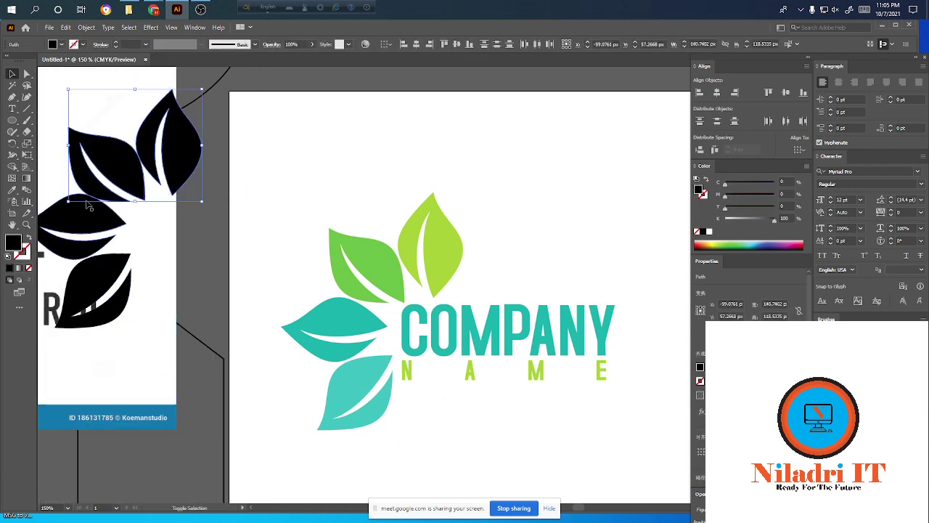
left_click(92, 242, "shift")
left_click(95, 281, "shift")
mouse_move(119, 183)
left_mouse_down()
mouse_move(586, 136)
mouse_move(575, 135)
mouse_move(662, 177)
mouse_move(476, 229)
left_mouse_up()
scroll(577, 145, "down", 2)
scroll(558, 156, "right", 2)
left_click(590, 95)
- Nudge a black leaf copy exactly over the logo's upper green leaf
scroll(476, 229, "up", 2)
scroll(472, 217, "up", 2)
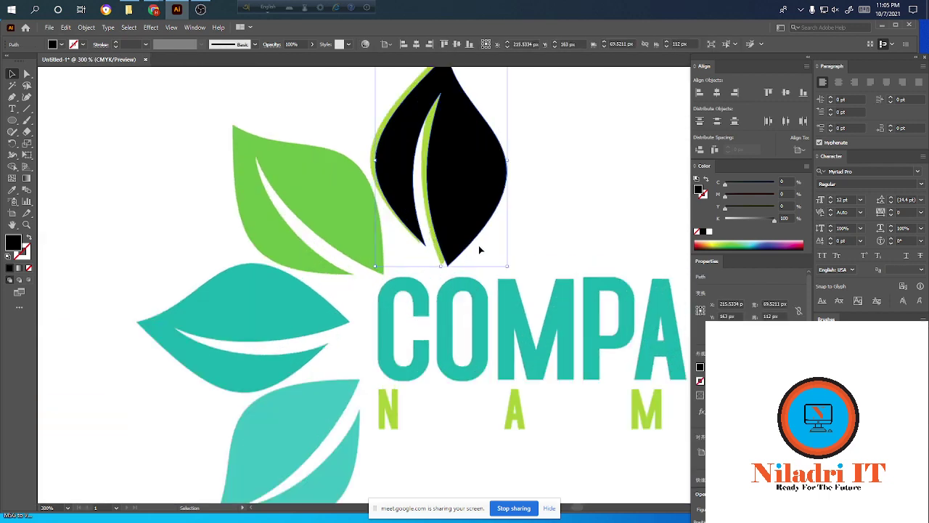
left_click_drag(470, 195, 465, 198)
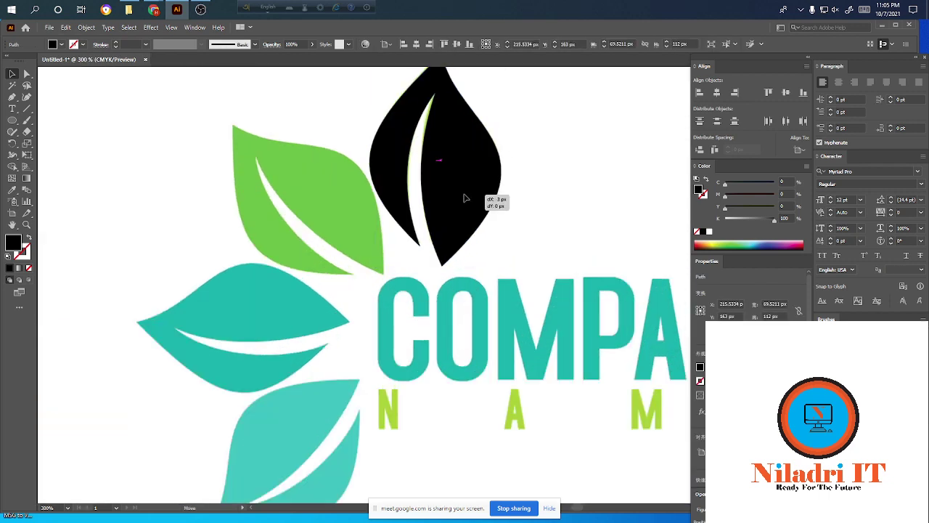
scroll(545, 185, "up", 2)
left_click(556, 195)
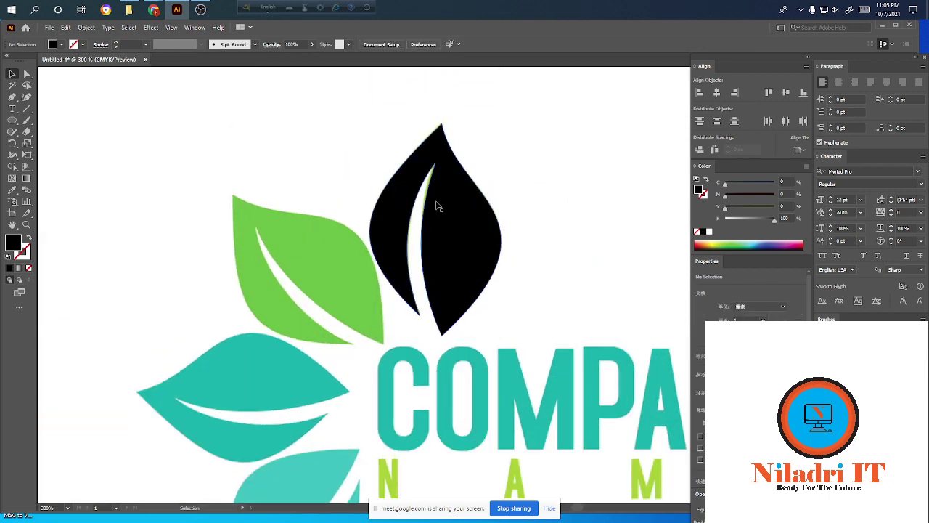
scroll(493, 268, "down", 2)
- Clear the black fill on the top leaf copy and eyedrop the logo's light green onto it
left_click(487, 243)
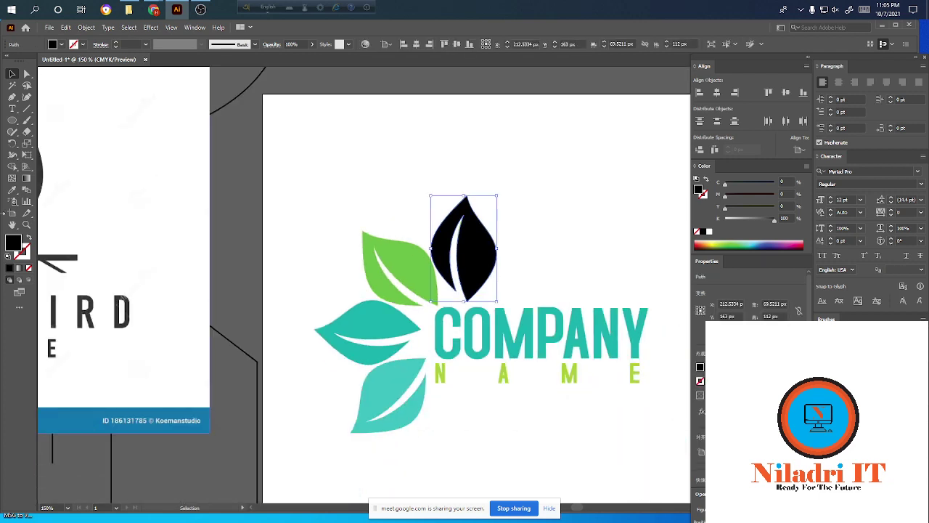
left_click(27, 237)
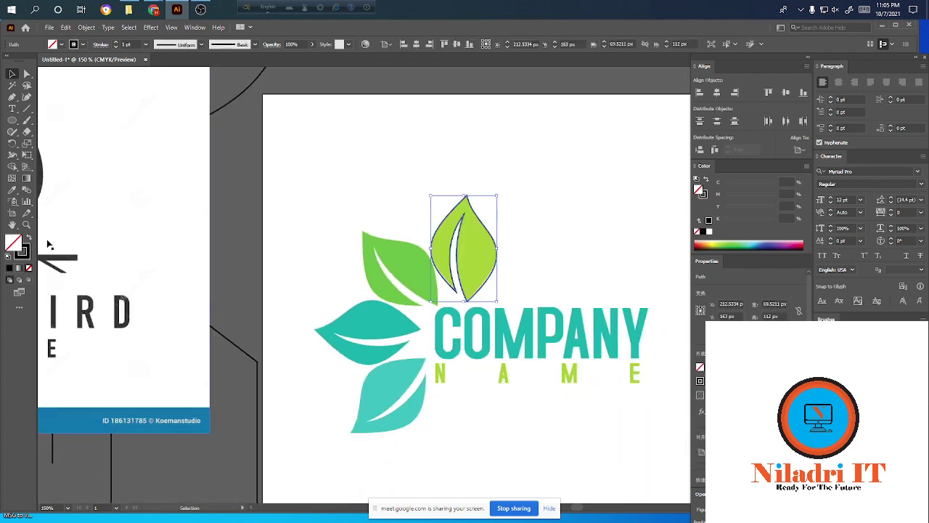
left_click(11, 189)
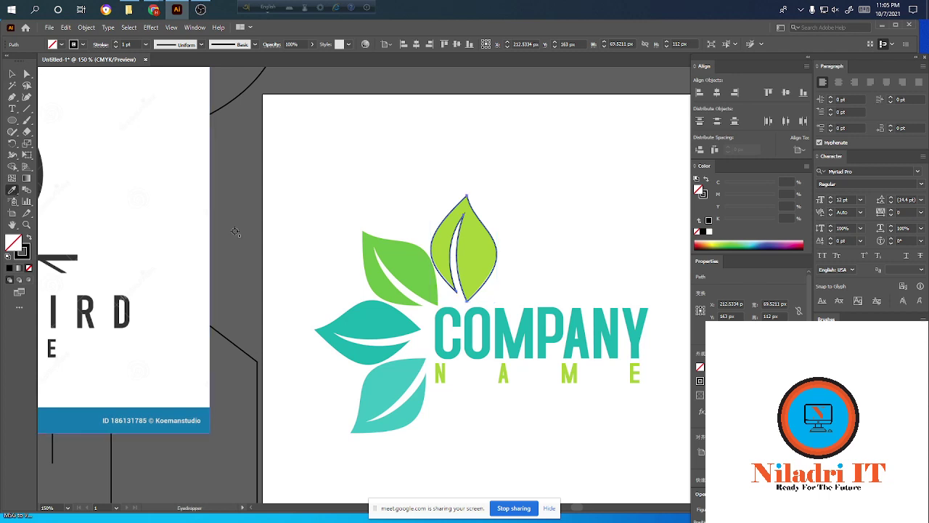
left_click(473, 259)
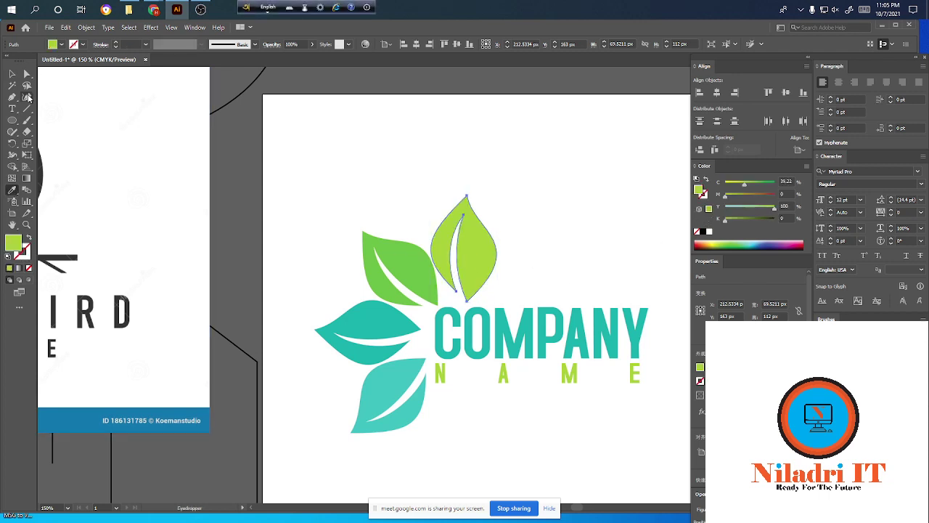
left_click(12, 73)
left_click(580, 181)
scroll(481, 307, "down", 1)
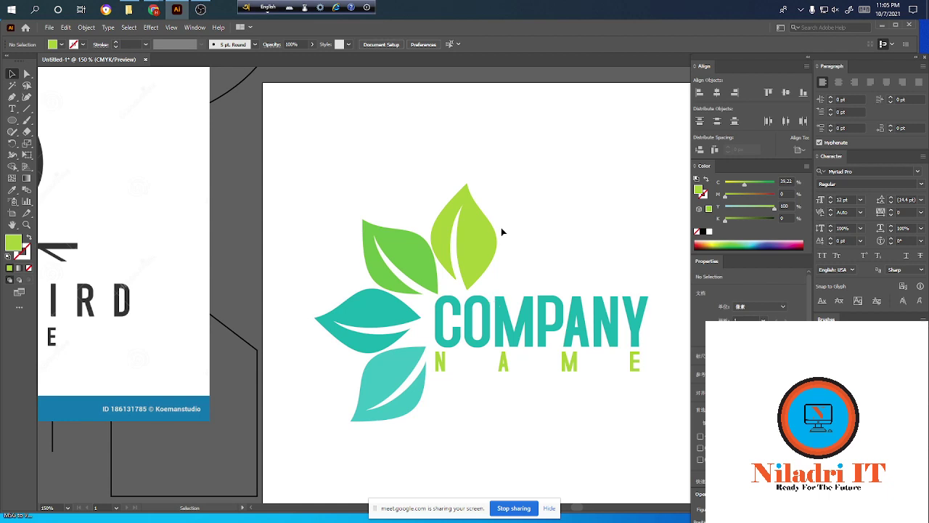
left_click(484, 253)
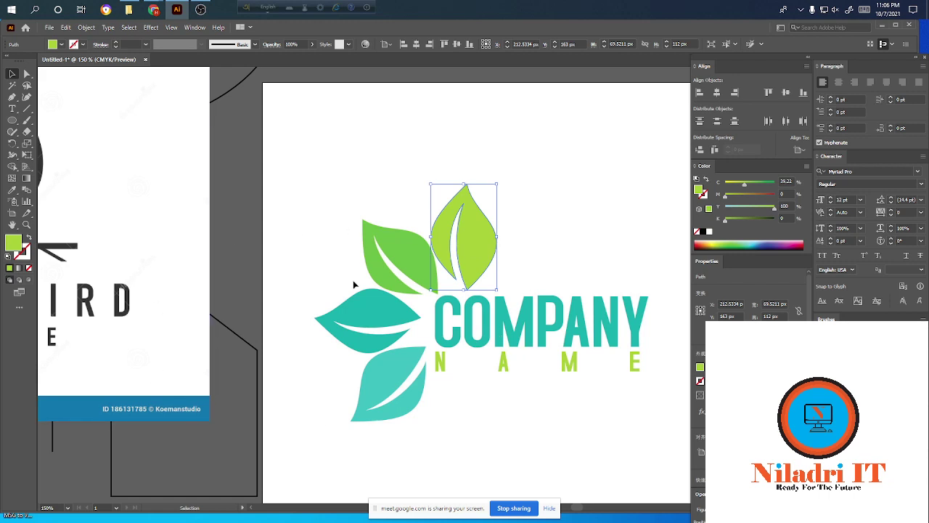
left_click(298, 85)
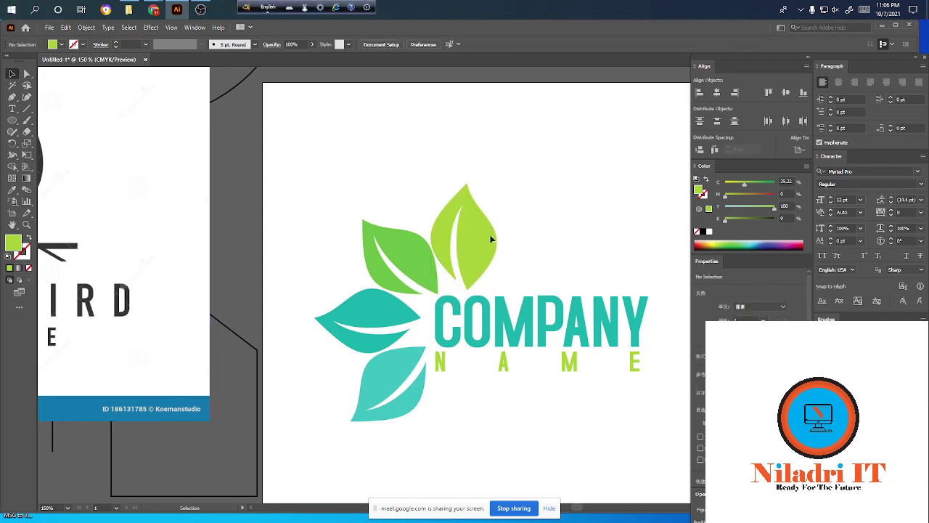
- Draw a large light-green circle outline with the Ellipse tool and centre it around the logo
left_click(12, 120)
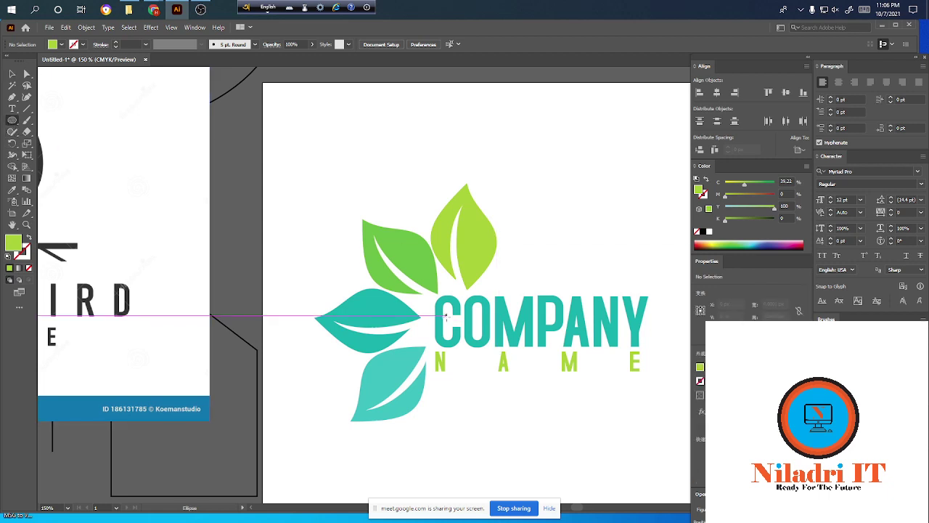
left_click_drag(457, 318, 603, 373)
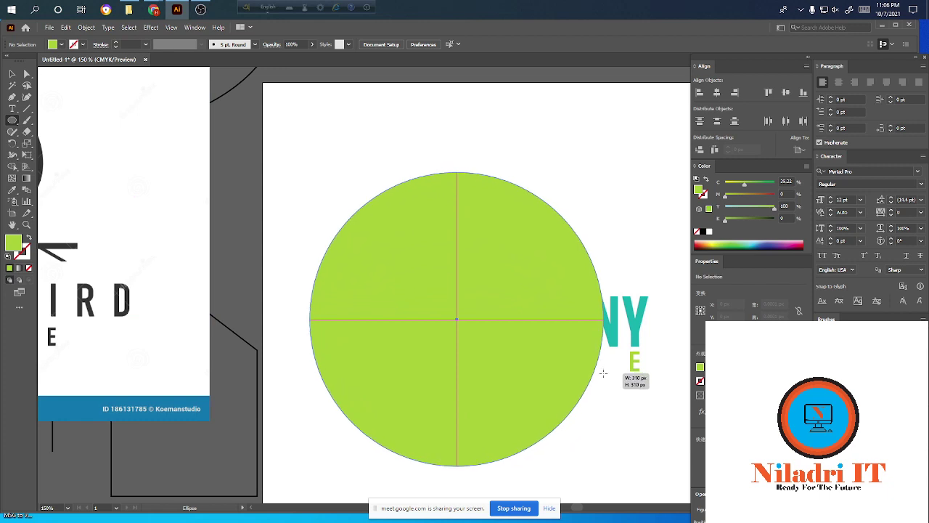
left_click(30, 237)
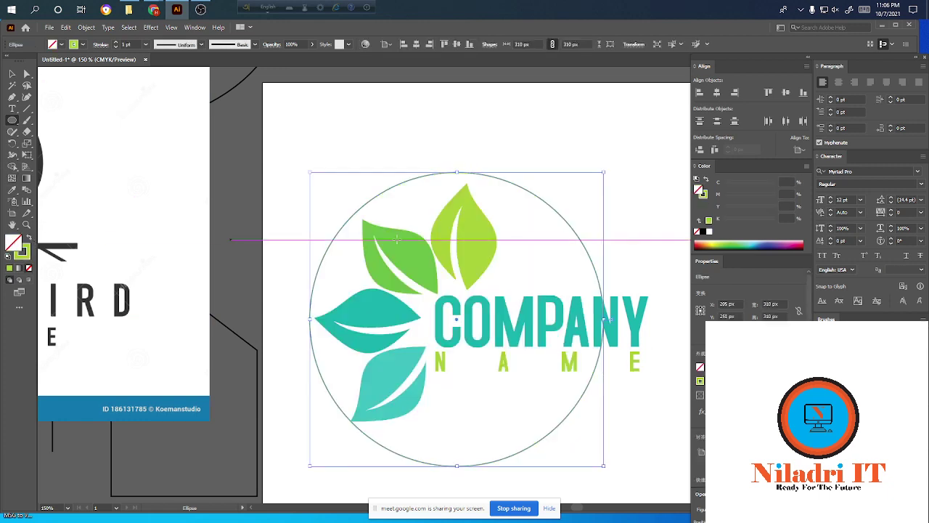
key("v")
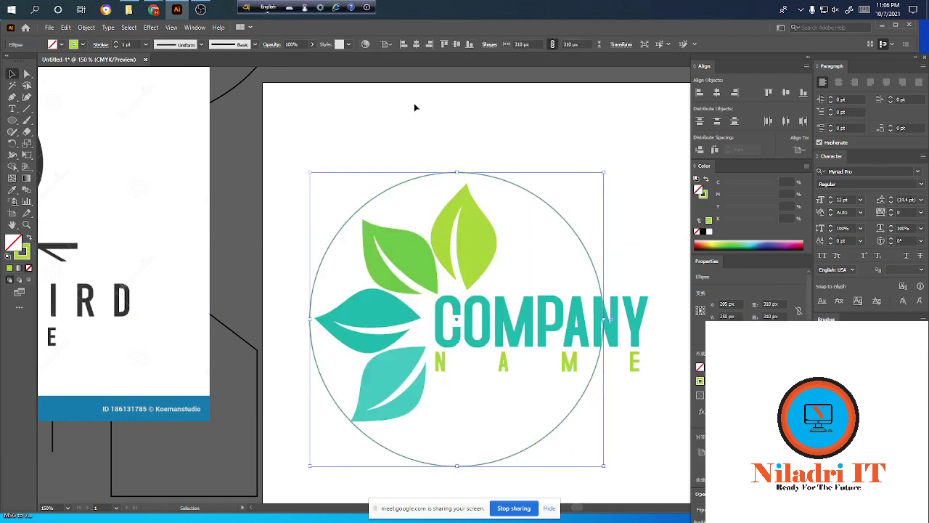
left_click(414, 107)
left_click_drag(462, 175, 465, 186)
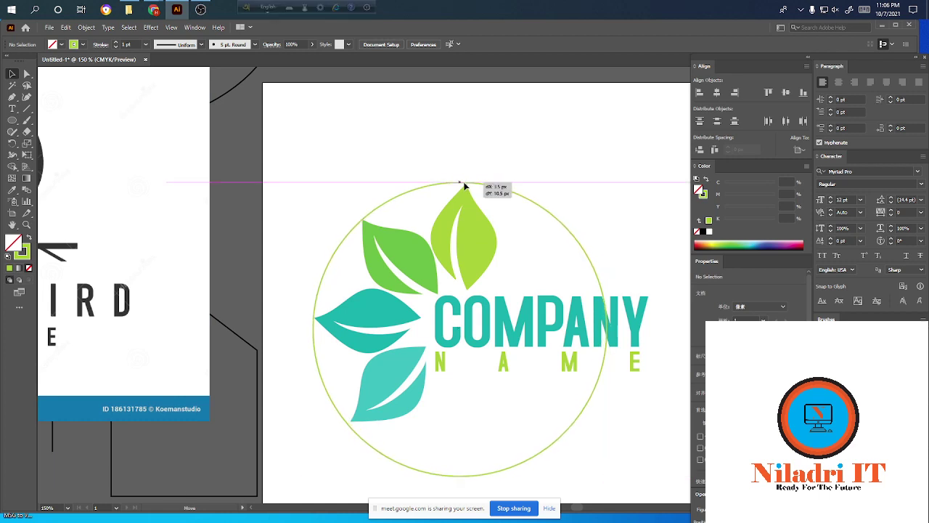
left_click_drag(464, 185, 467, 184)
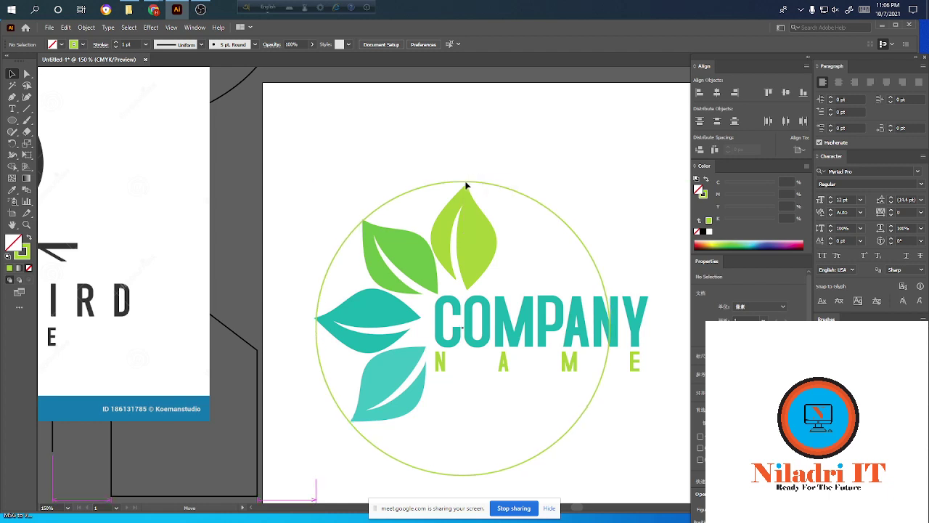
left_click_drag(466, 185, 463, 183)
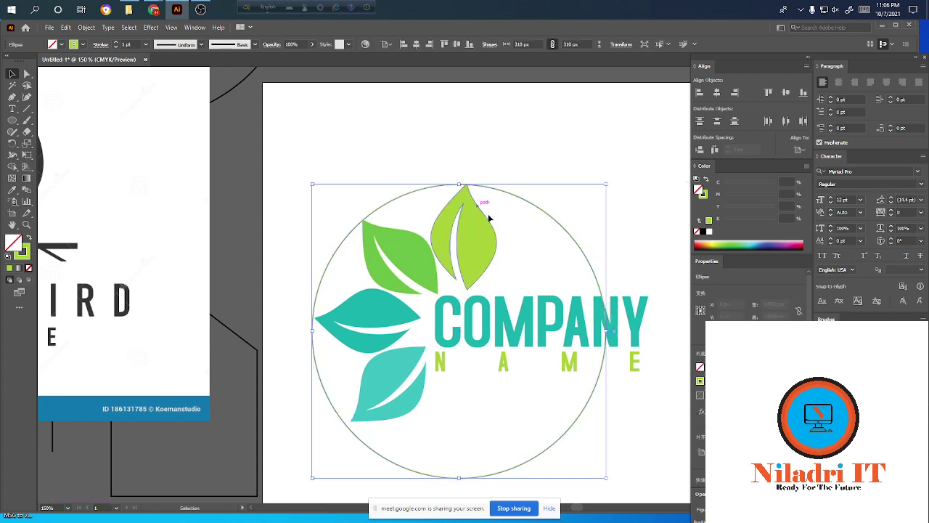
left_click(560, 378)
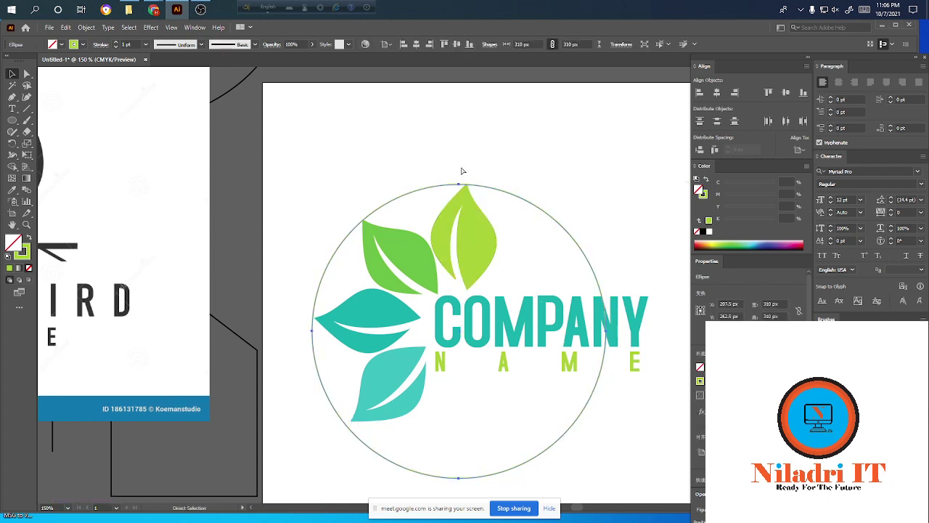
left_click_drag(483, 186, 484, 181)
left_click(497, 193)
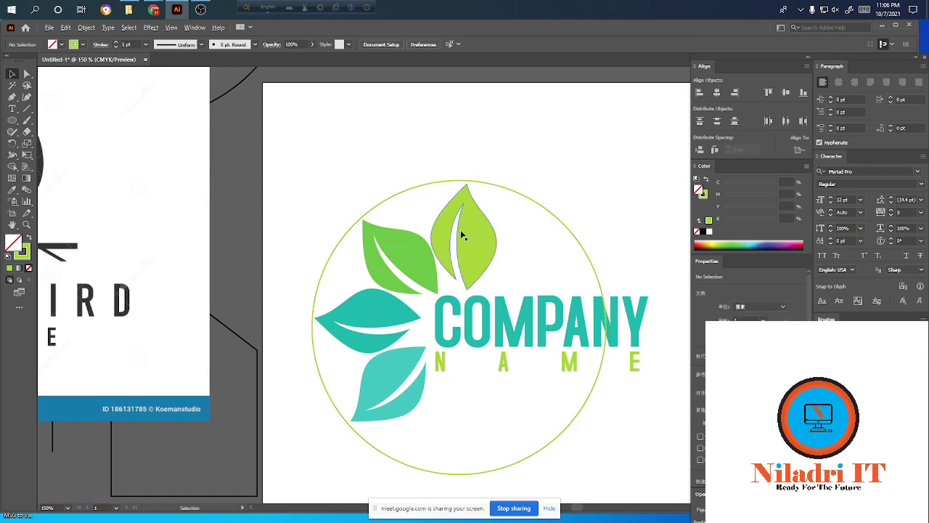
- Zoom around the logo, briefly selecting and deselecting the upper-right green leaf
scroll(460, 234, "up", 4)
scroll(454, 195, "down", 3)
scroll(476, 141, "down", 1)
scroll(385, 311, "up", 2)
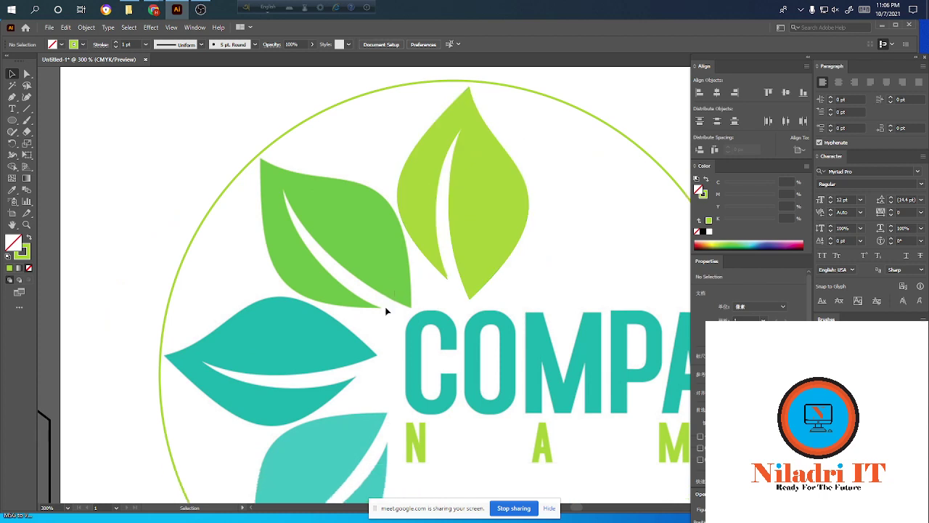
scroll(263, 449, "down", 1)
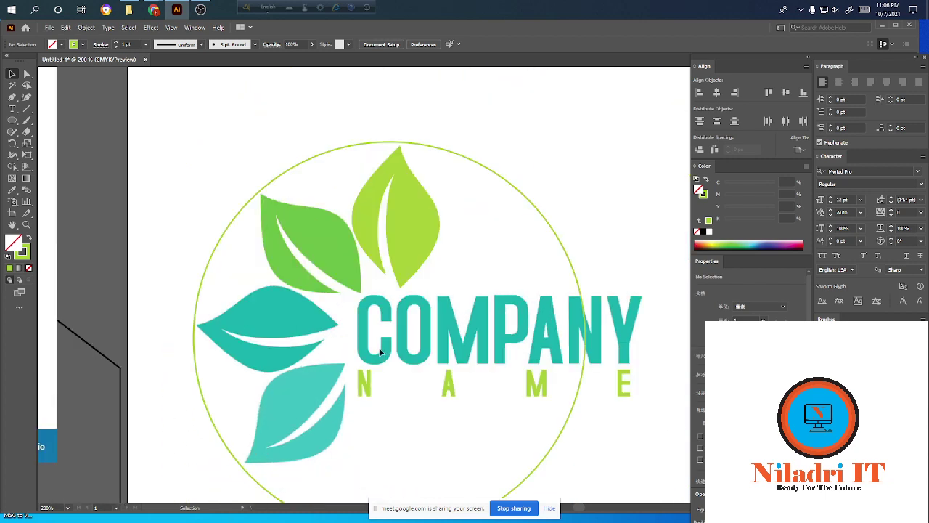
scroll(380, 353, "up", 1)
scroll(309, 444, "down", 1)
scroll(372, 336, "down", 1)
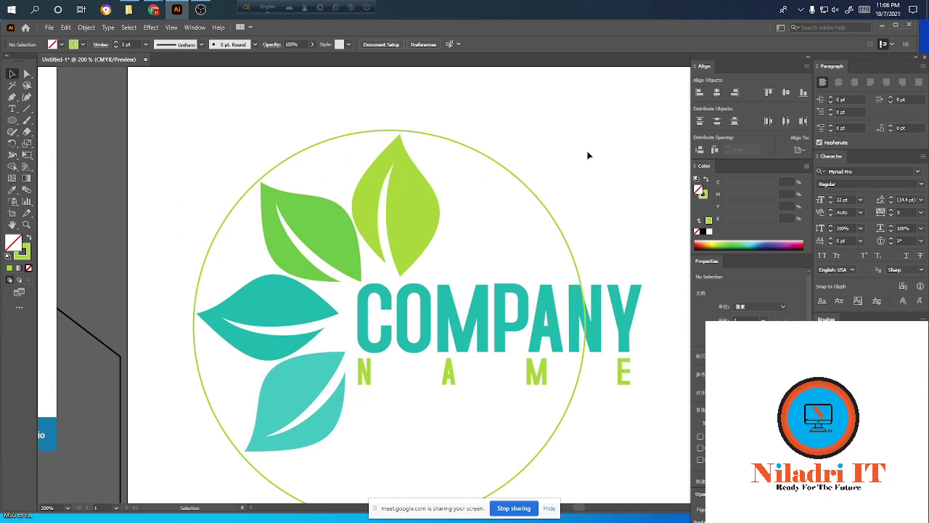
left_click(416, 218)
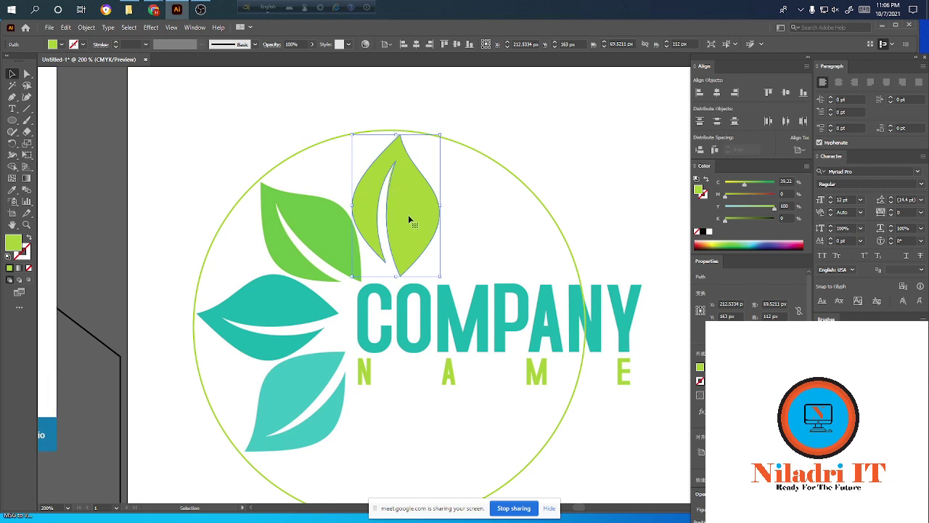
left_click(382, 276)
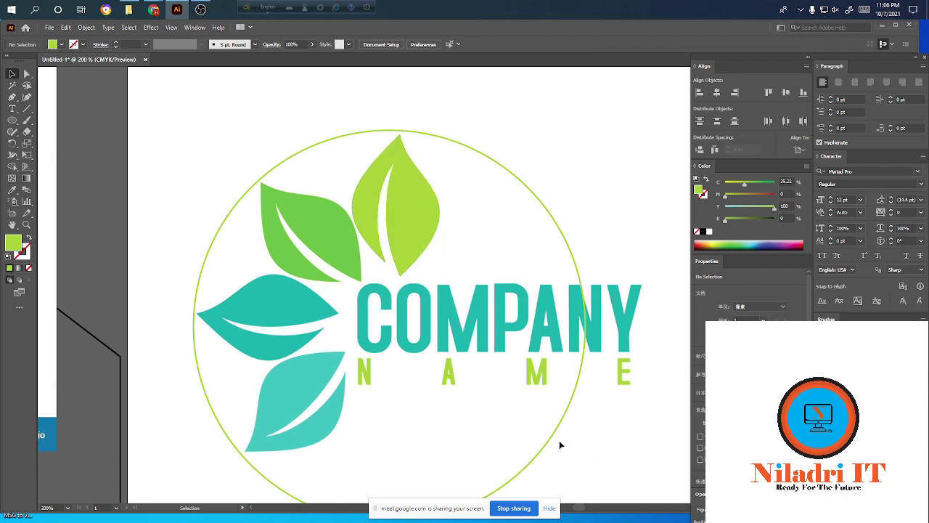
- Duplicate the circle outline and shrink the copy to 80×80 px over the wordmark
mouse_move(553, 438)
left_mouse_down()
mouse_move(515, 430)
mouse_move(557, 450)
left_mouse_up()
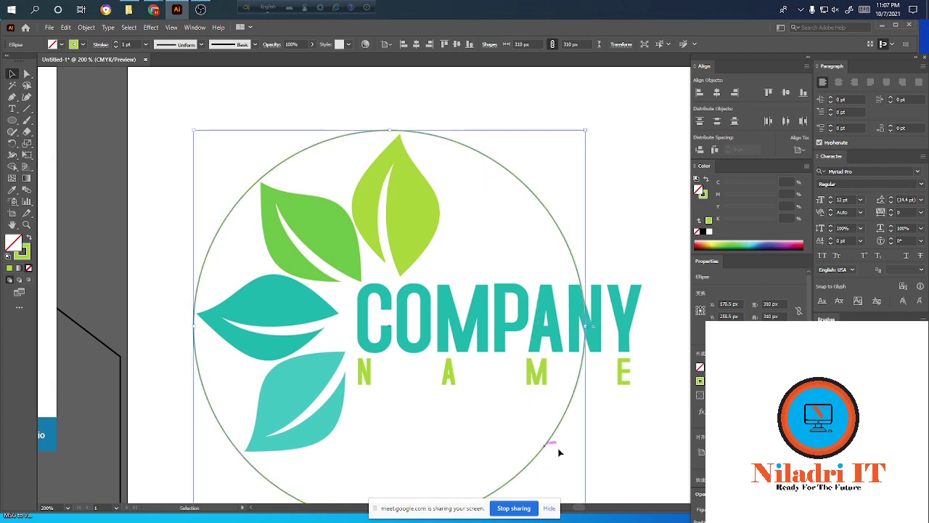
key("v")
scroll(577, 473, "down", 3)
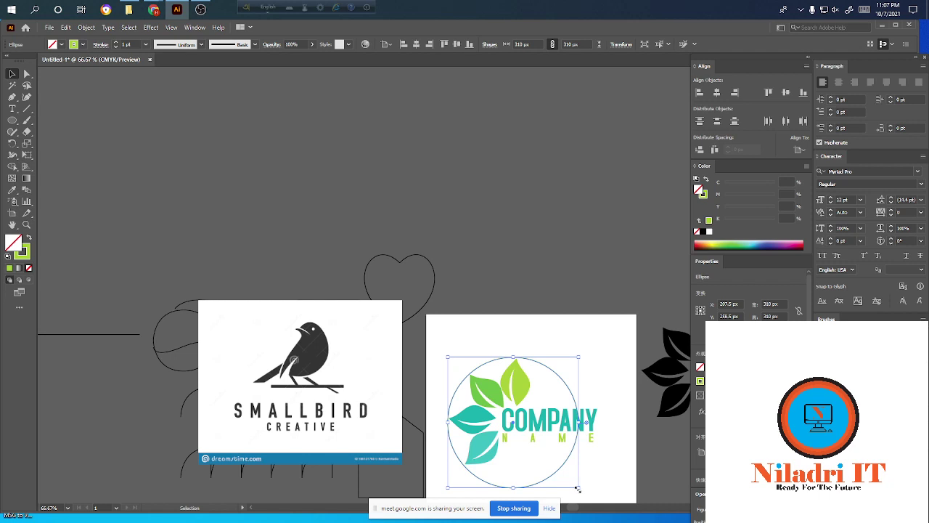
scroll(577, 488, "up", 1)
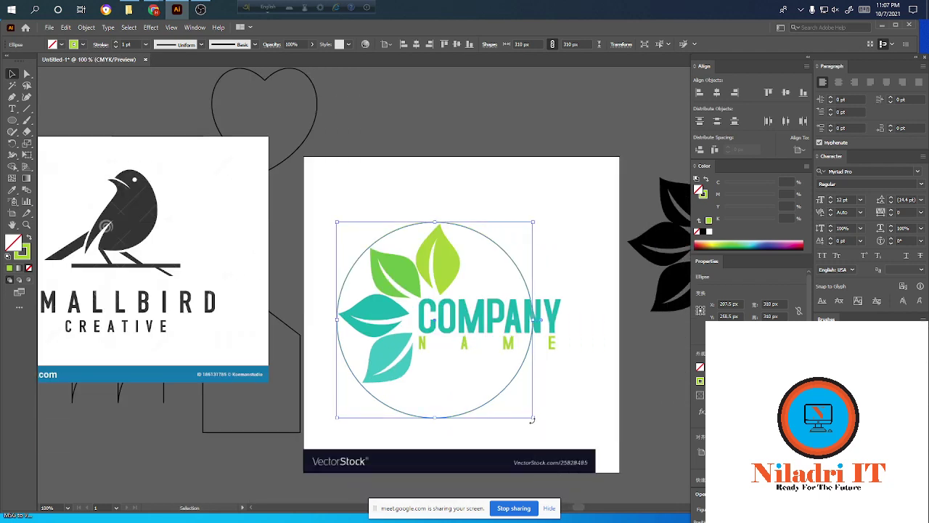
left_click_drag(533, 419, 461, 389)
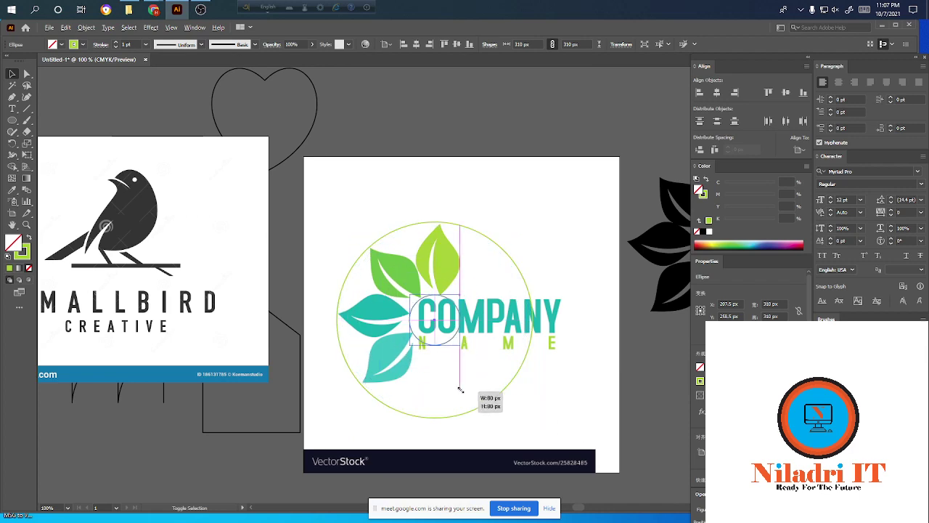
left_click_drag(459, 390, 459, 390)
scroll(445, 375, "up", 4)
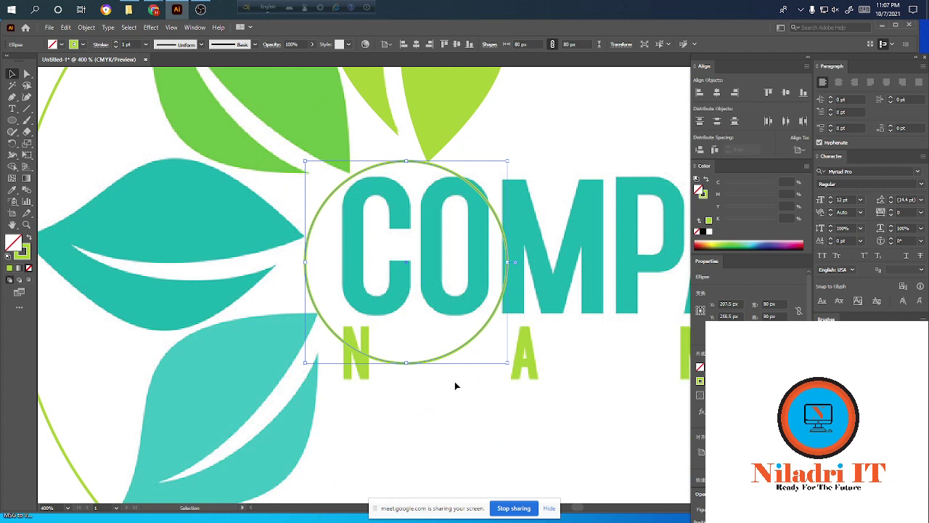
- Shrink the inner circle to 76 px across, deselect it, and zoom out to 150%
left_click_drag(508, 365, 502, 363)
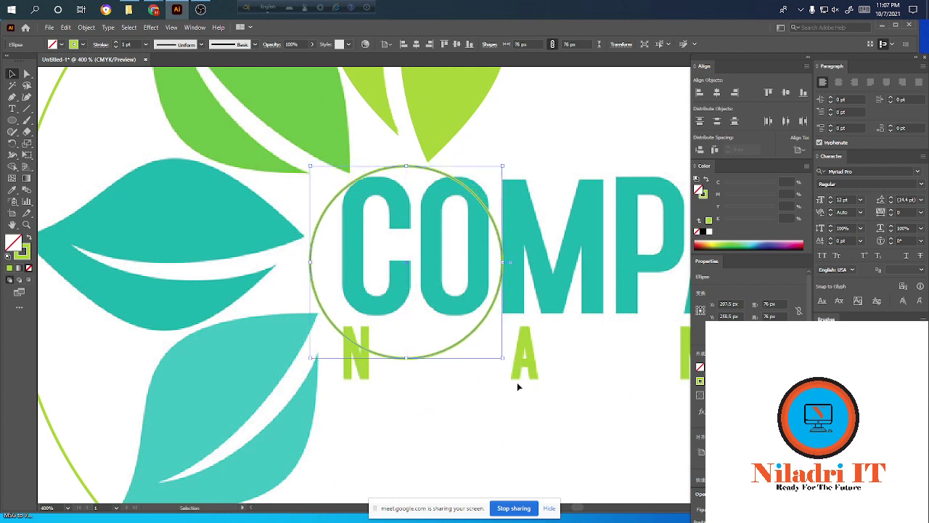
left_click(450, 405)
scroll(444, 414, "down", 1)
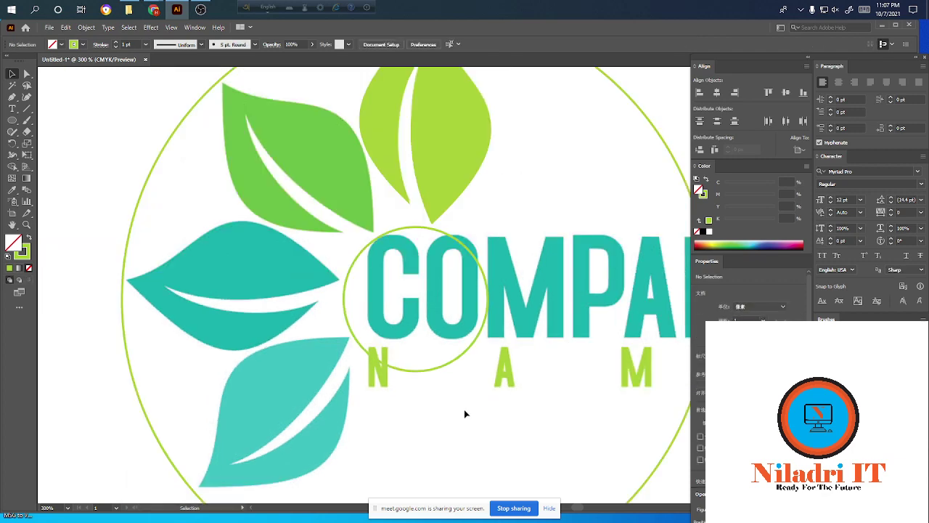
scroll(467, 417, "down", 1)
scroll(465, 413, "down", 1)
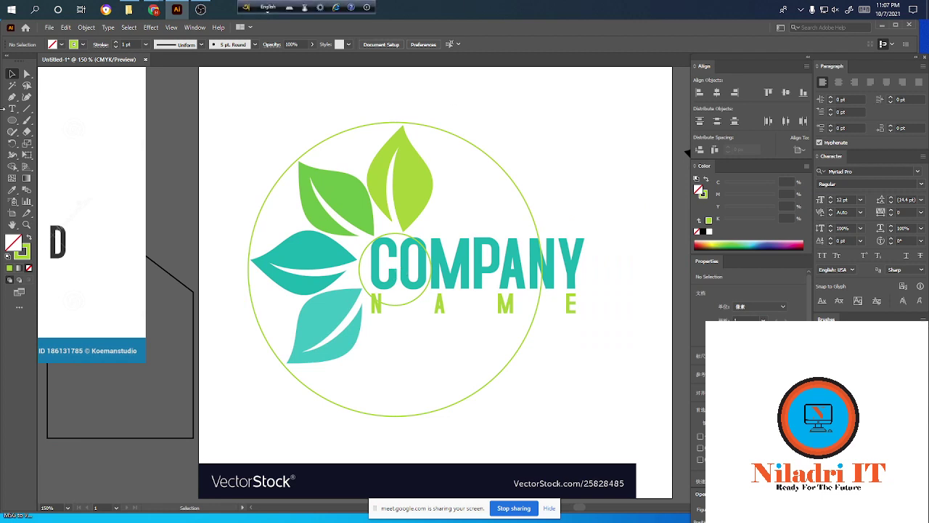
- Select the top lime leaf and switch to the Rotate tool
left_click(405, 187)
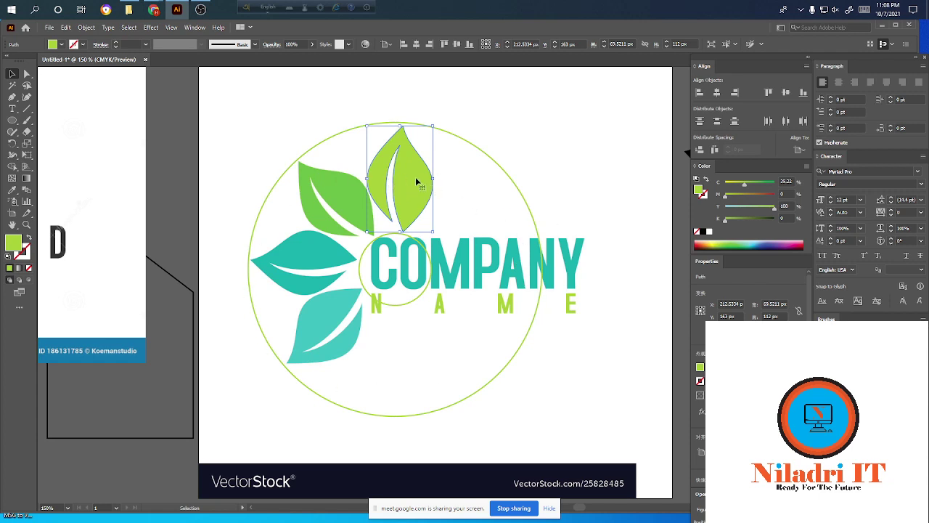
left_click(513, 135)
left_click(408, 187)
left_click(502, 136)
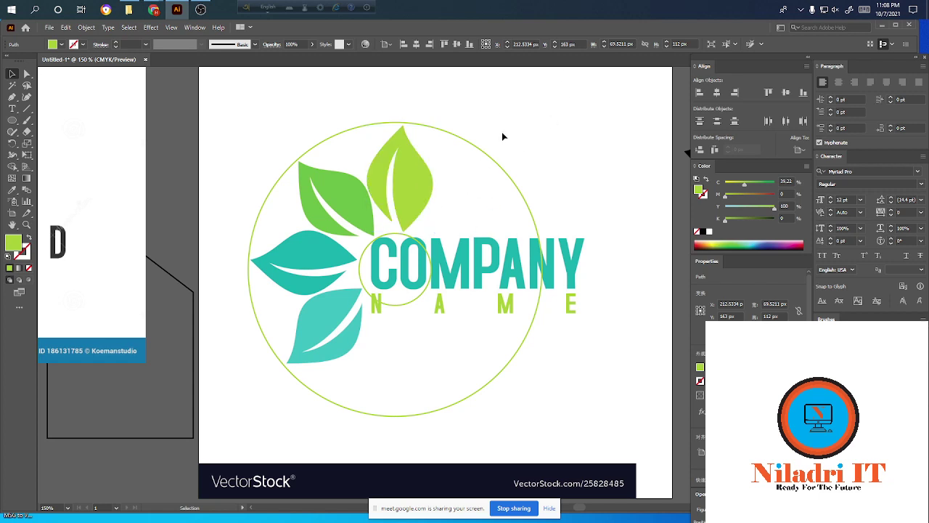
left_click(396, 196)
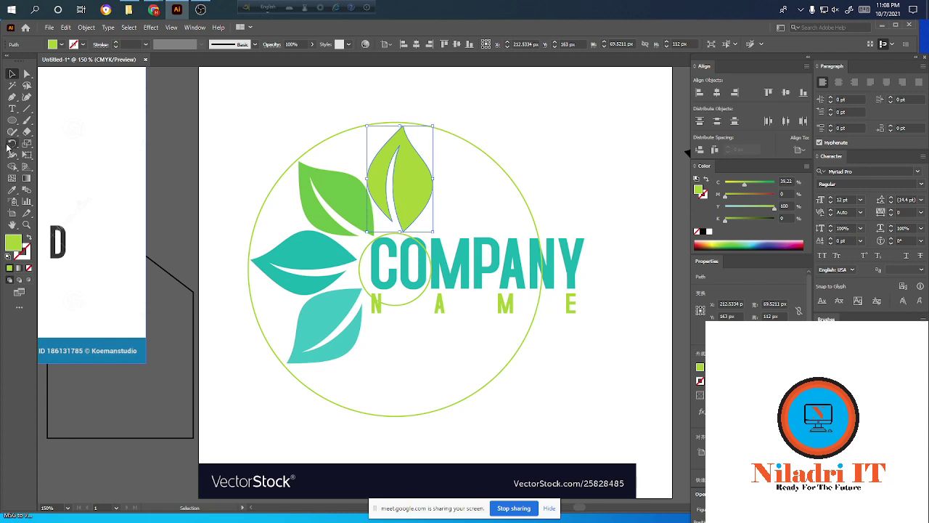
left_click(11, 143)
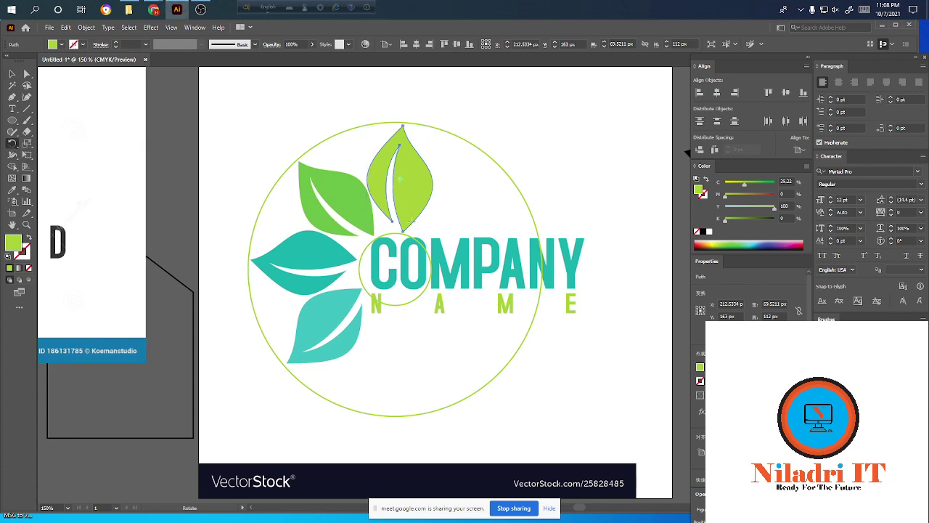
left_click(392, 268)
left_click(392, 267, "alt")
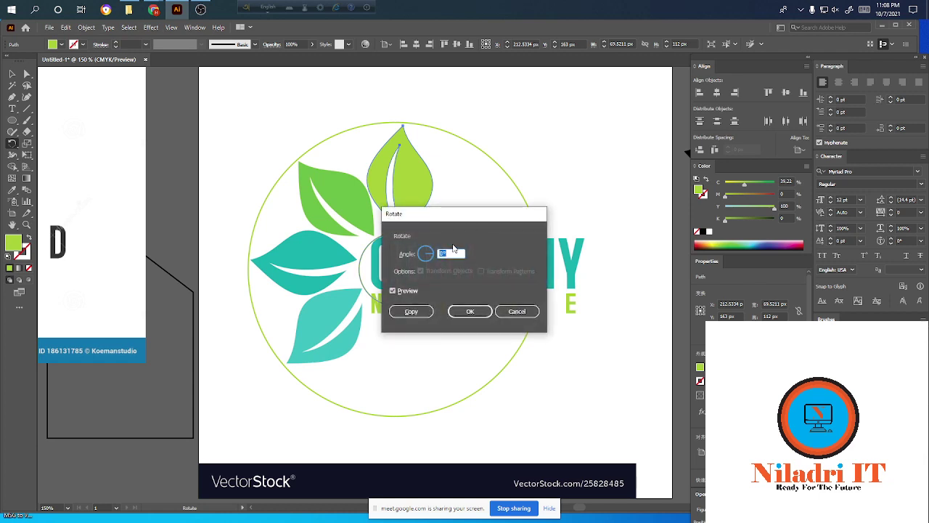
key("BackSpace")
type("9")
left_click(405, 312)
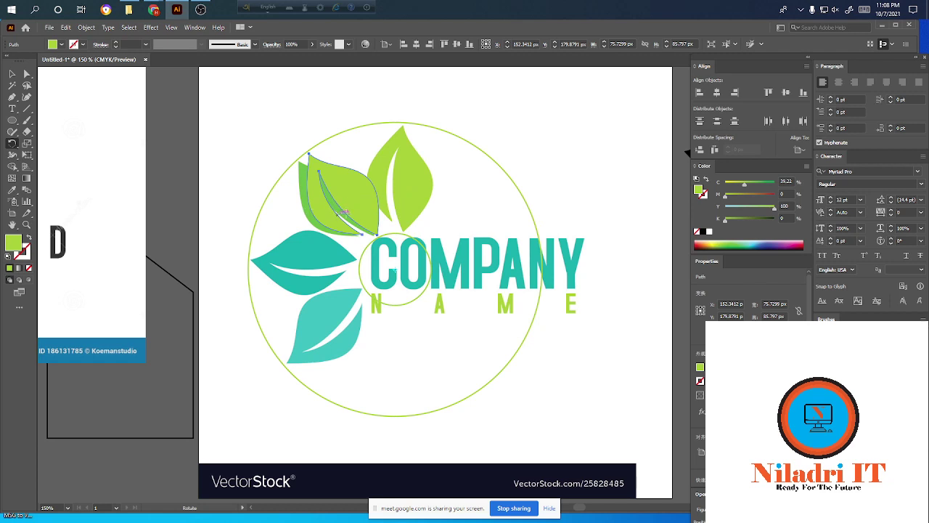
left_click_drag(382, 206, 426, 214)
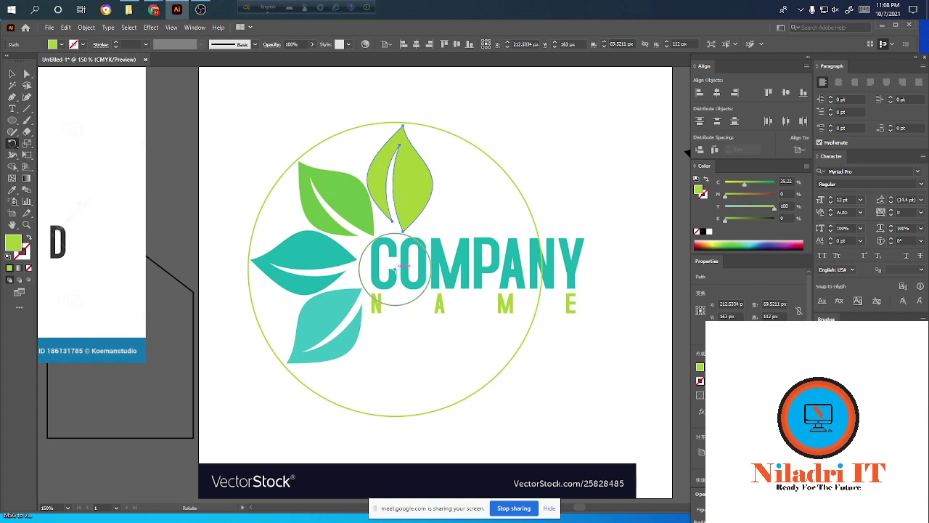
left_click(395, 267, "alt")
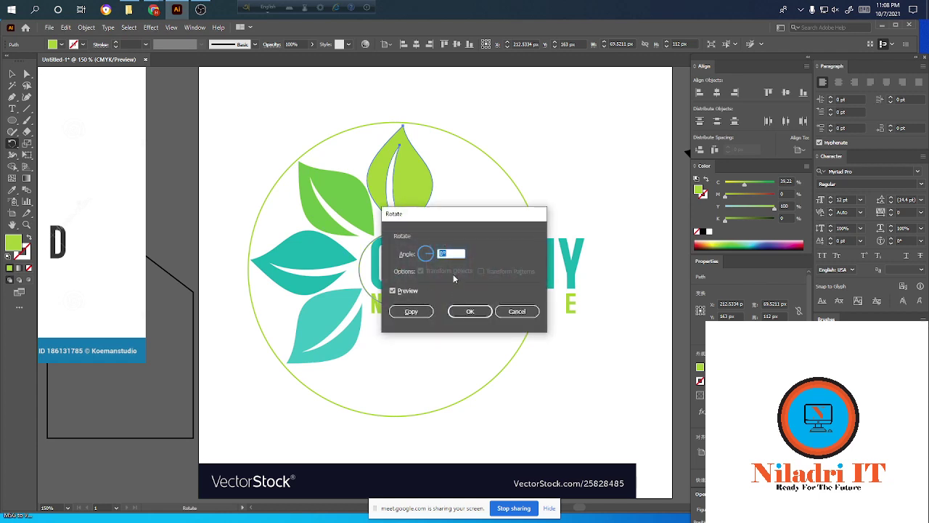
key("BackSpace")
type("36")
type("0/10")
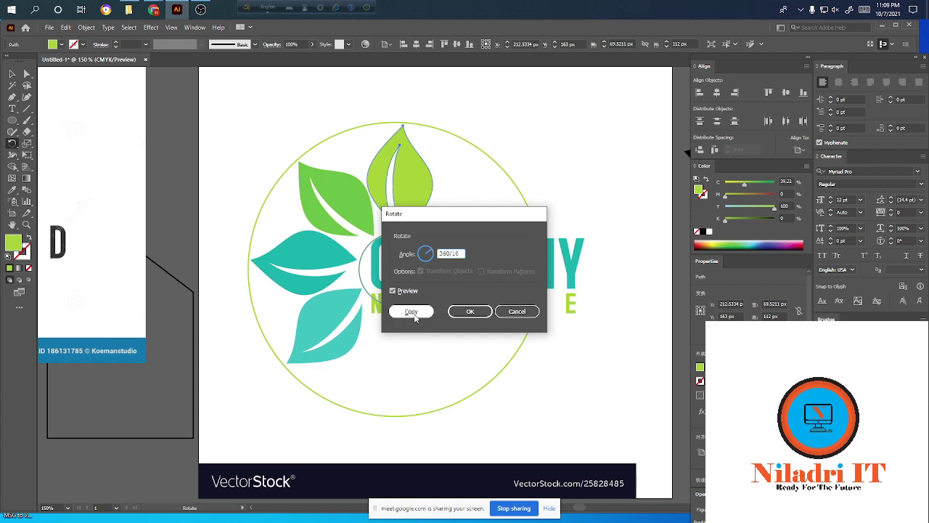
left_click(411, 312)
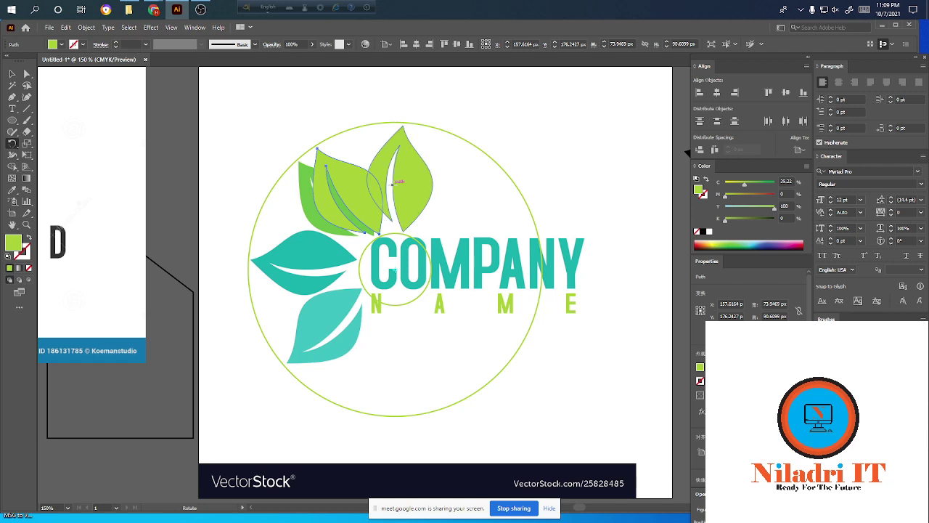
key("ctrl+shift+a")
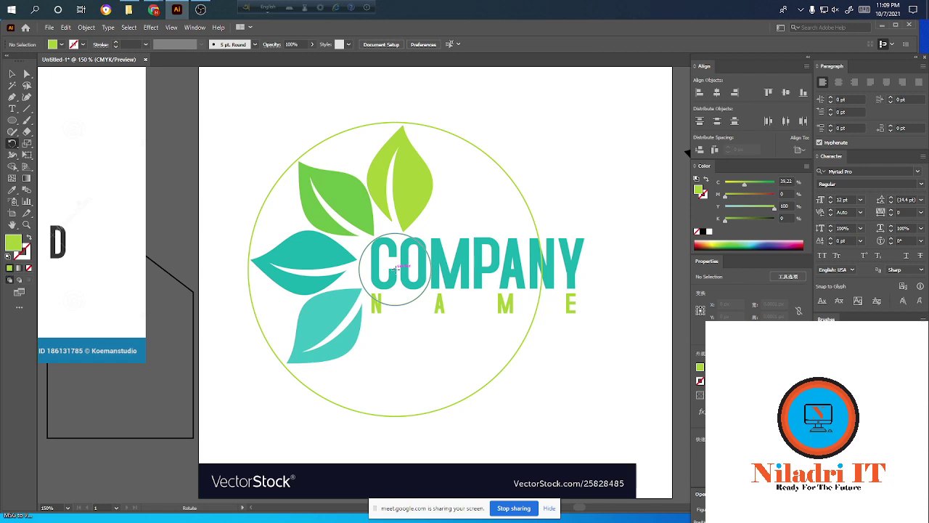
left_click(394, 269, "alt")
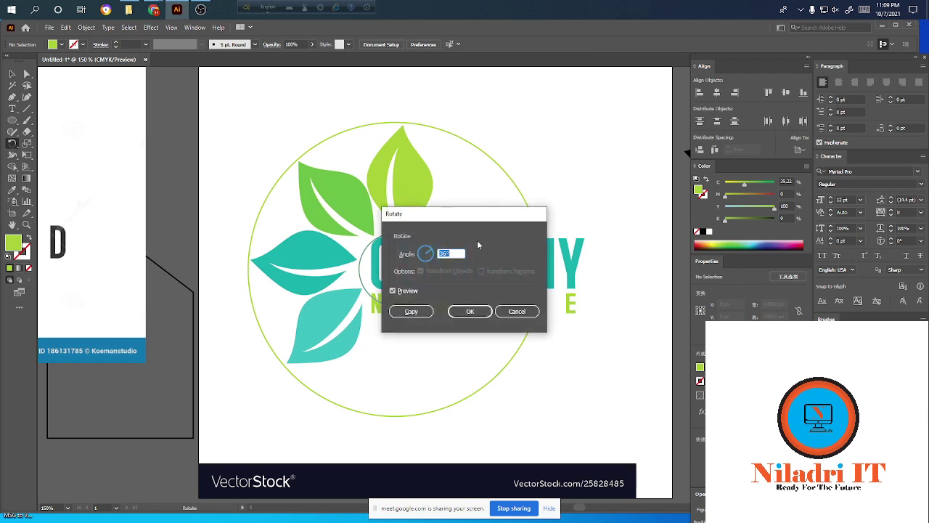
key("BackSpace")
left_click(411, 312)
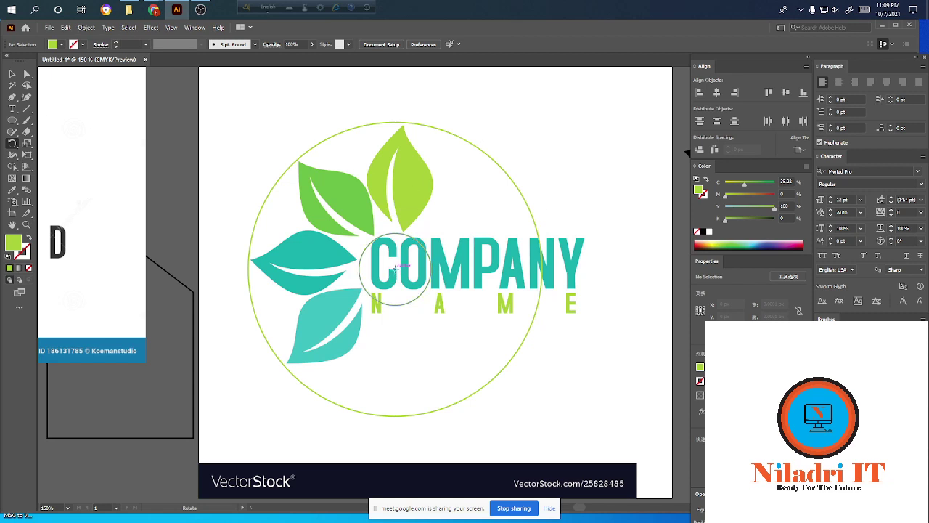
left_click(394, 267, "alt")
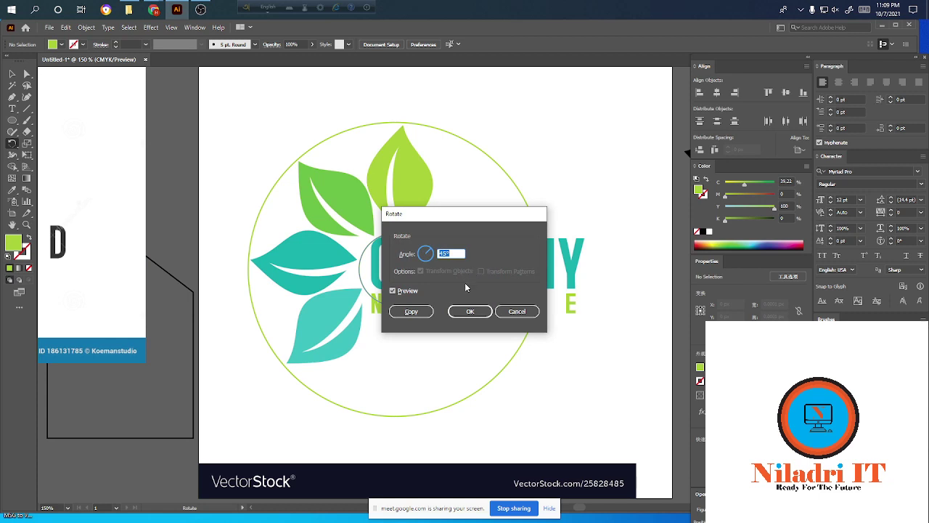
left_click(410, 312)
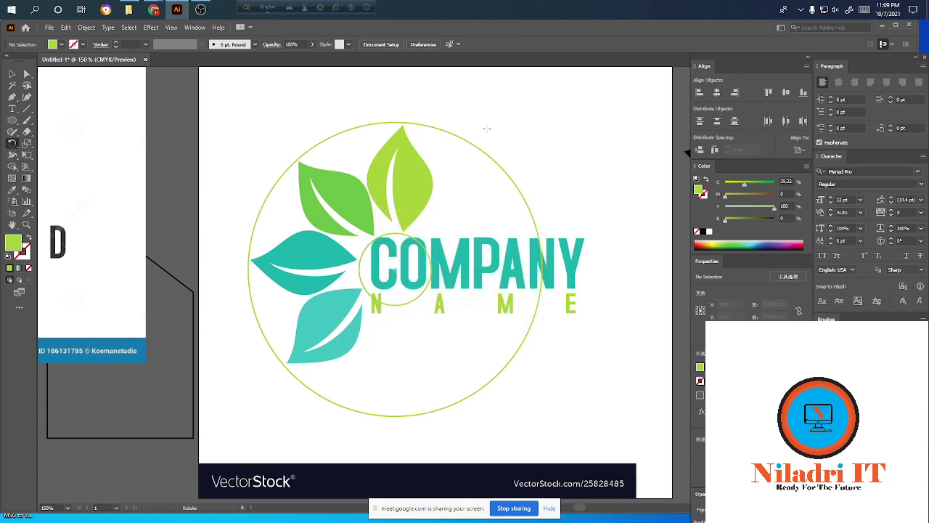
key("v")
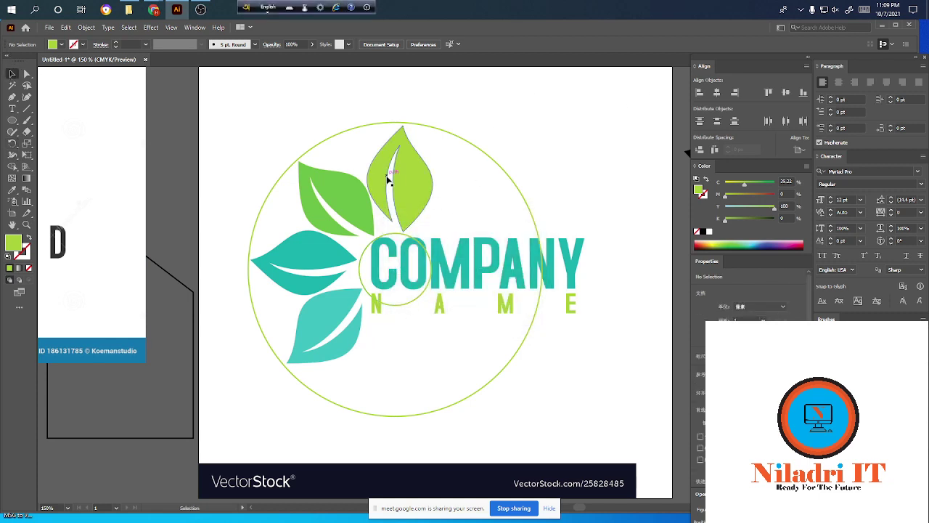
- Copy the top leaf at 45° around the circle centre, repeating to fill the three left leaves
left_click(389, 179)
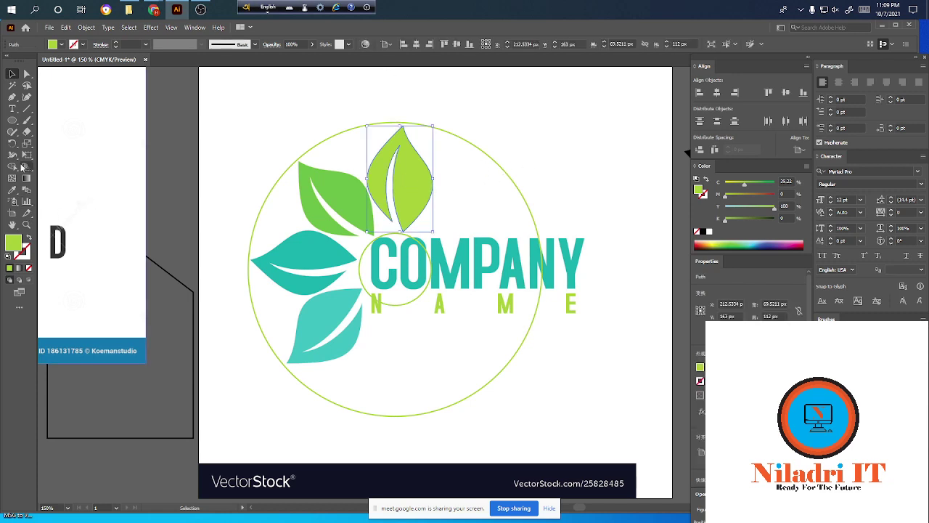
left_click(13, 145)
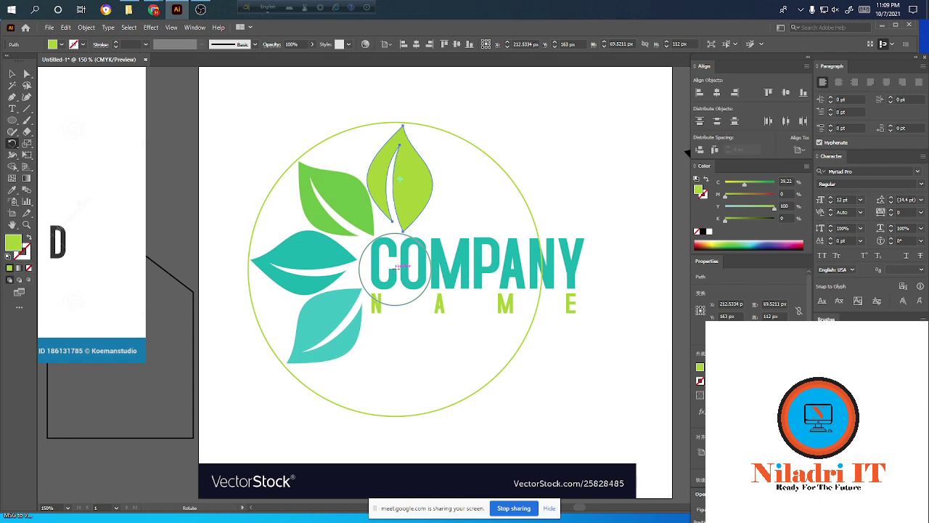
left_click(396, 267, "alt")
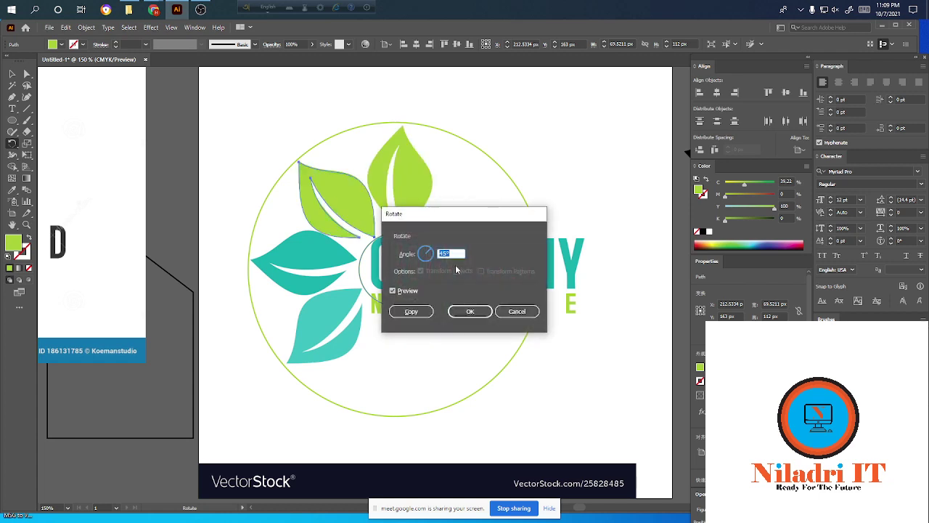
left_click(412, 311)
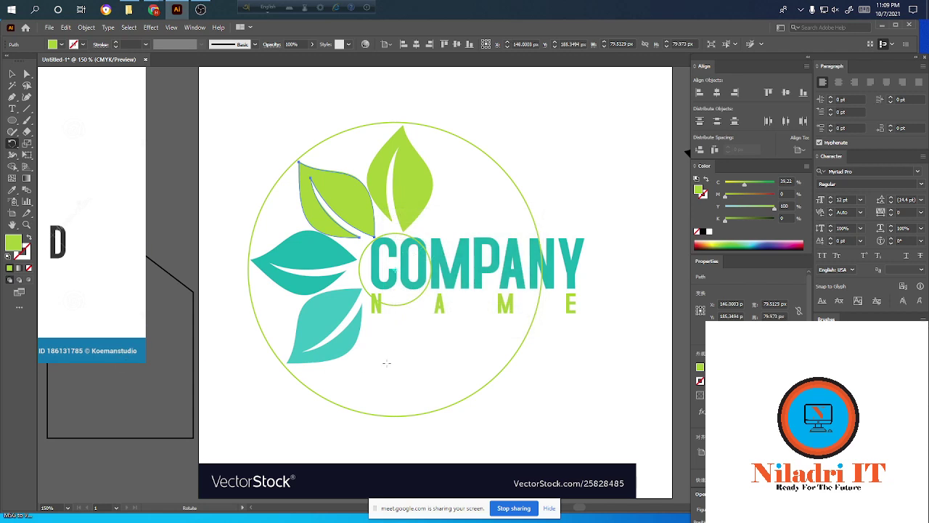
key("v")
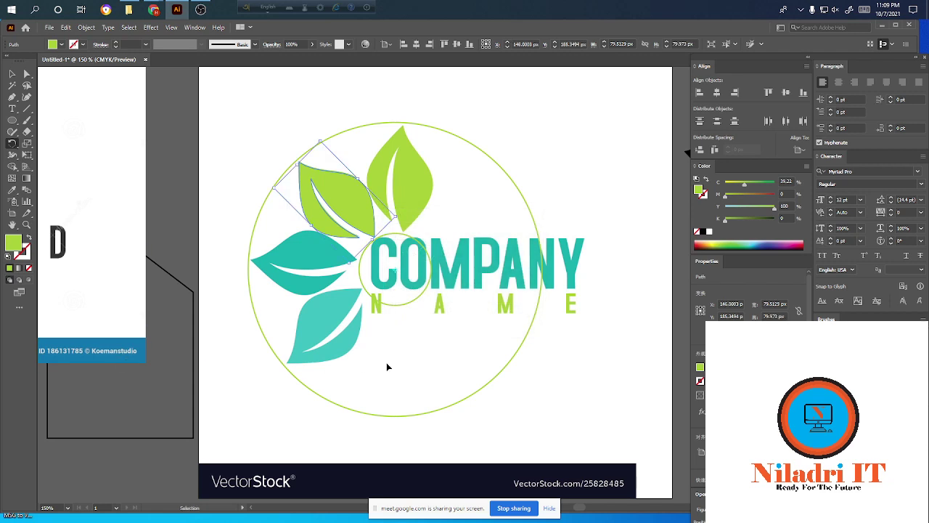
key("ctrl+d")
key("ctrl+d")
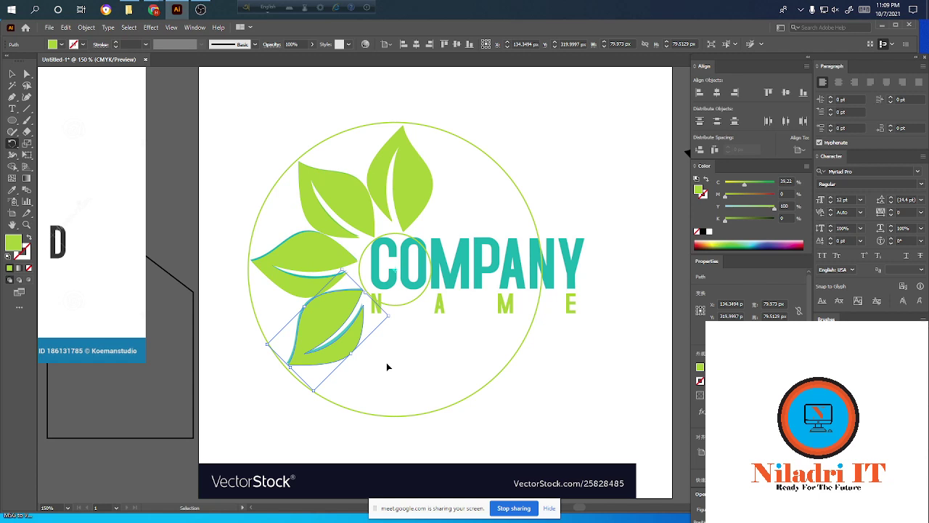
key("r")
key("v")
left_click(375, 86)
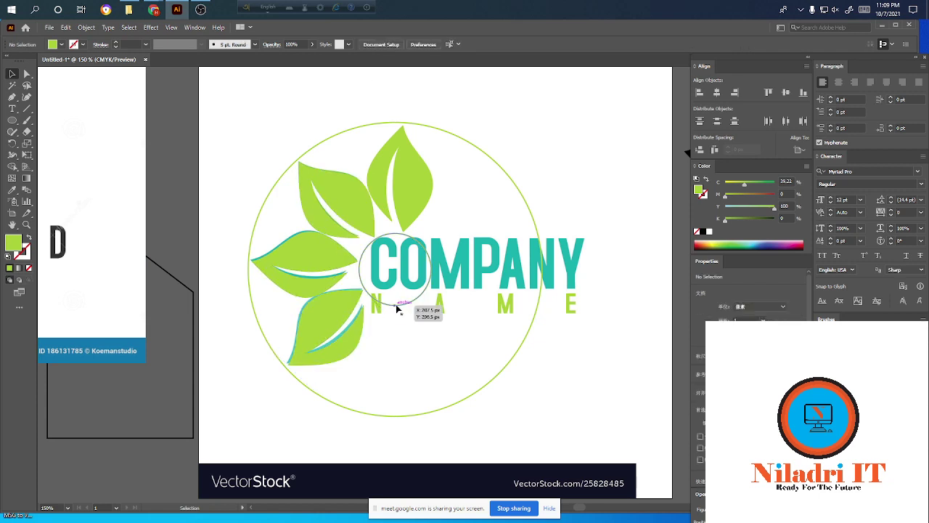
scroll(392, 312, "up", 2)
scroll(392, 323, "left", 3)
scroll(428, 321, "up", 3)
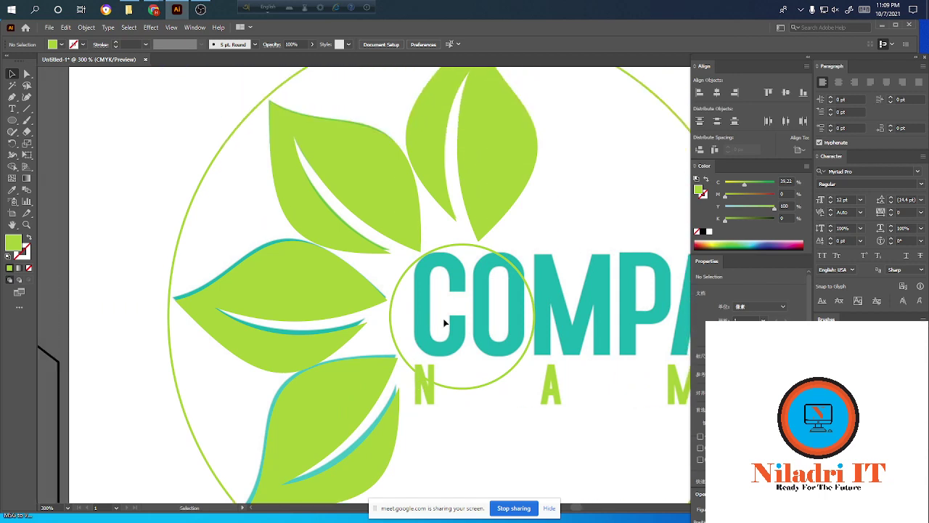
scroll(418, 334, "down", 2)
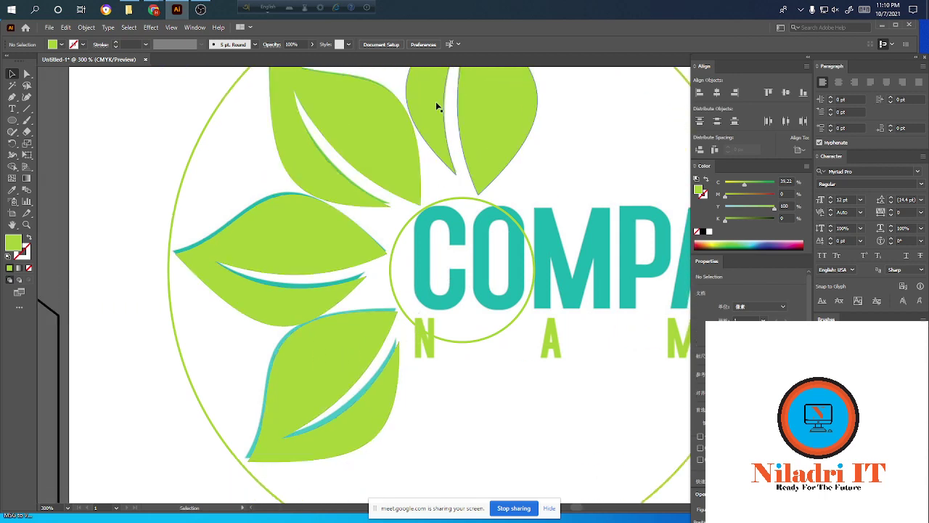
scroll(410, 174, "up", 1)
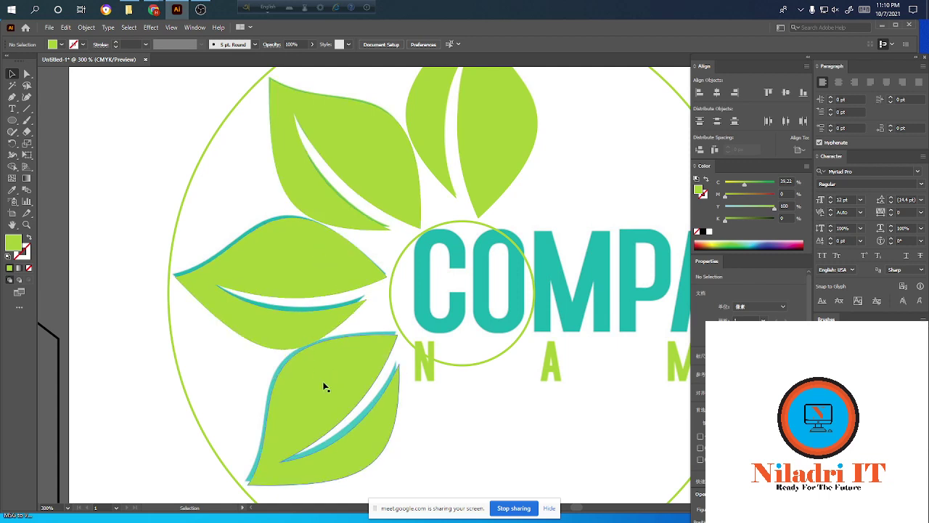
scroll(341, 382, "down", 1)
scroll(343, 382, "down", 1)
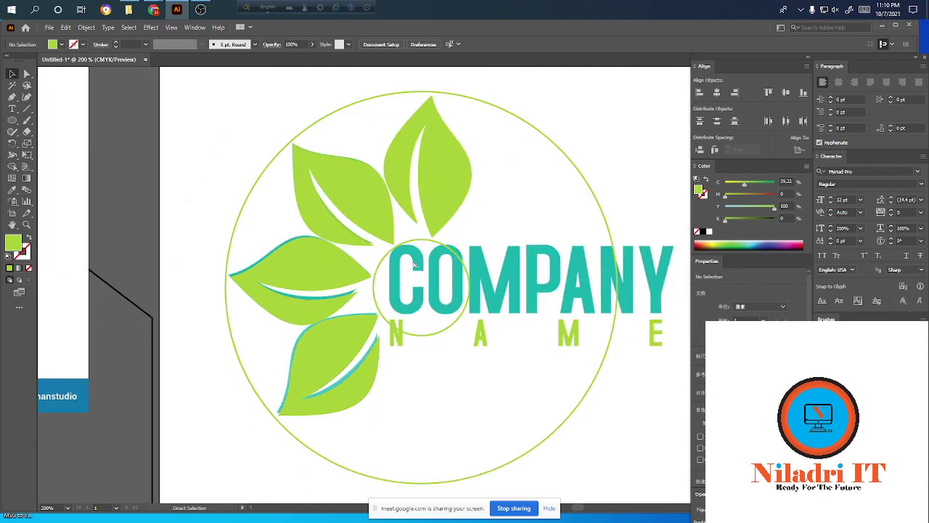
scroll(473, 201, "right", 1)
scroll(429, 275, "down", 1)
scroll(428, 275, "down", 1)
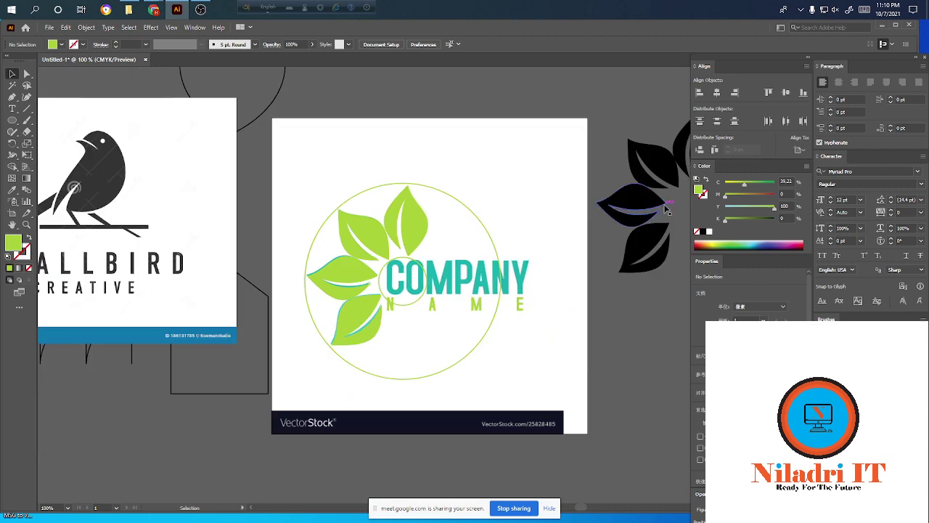
scroll(629, 195, "right", 1)
scroll(629, 196, "up", 2)
scroll(622, 166, "up", 4)
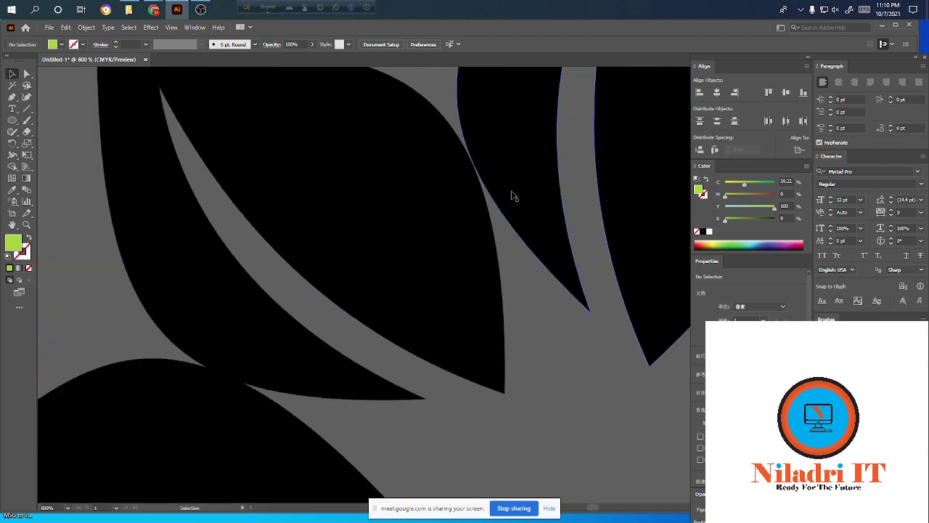
scroll(512, 197, "down", 3)
scroll(396, 275, "up", 4)
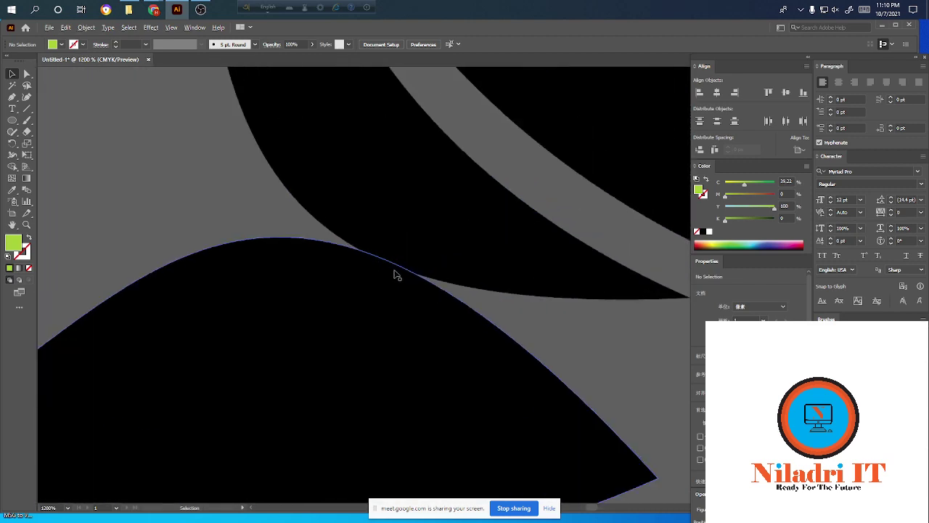
scroll(390, 266, "up", 4)
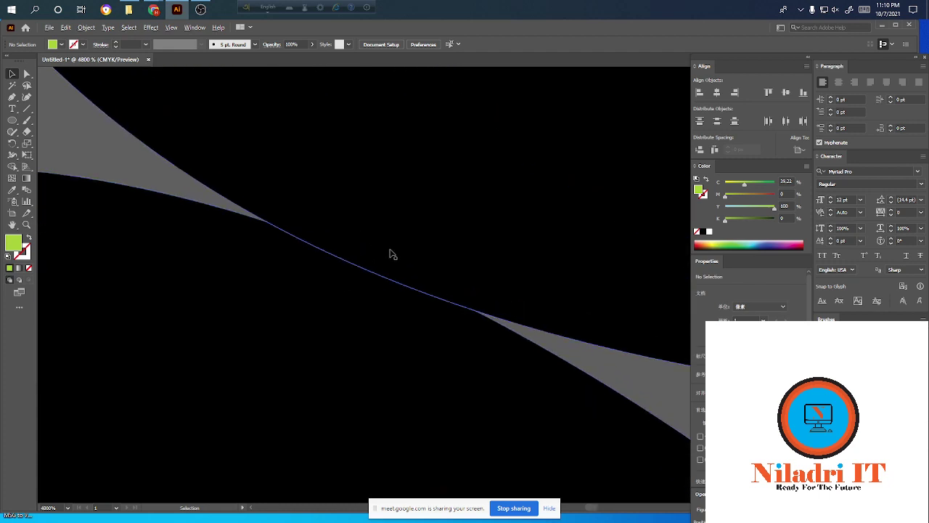
scroll(394, 254, "down", 7)
scroll(394, 254, "down", 5)
scroll(288, 322, "left", 5)
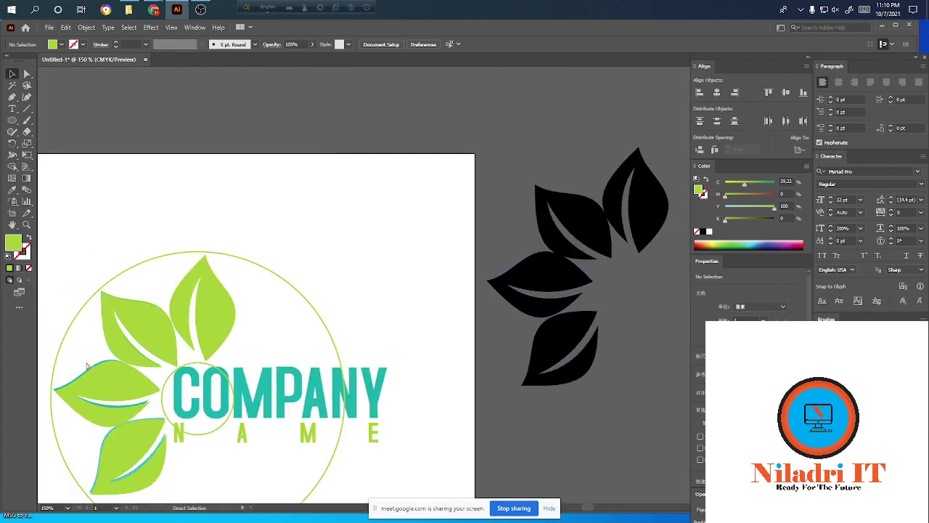
scroll(232, 367, "down", 3)
scroll(232, 367, "left", 2)
scroll(232, 366, "down", 1)
scroll(326, 291, "left", 2)
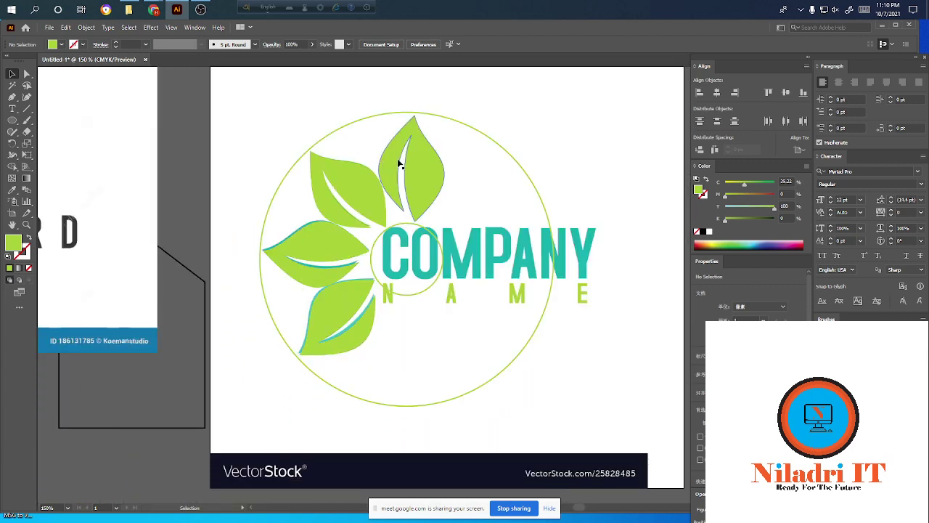
scroll(382, 192, "up", 5)
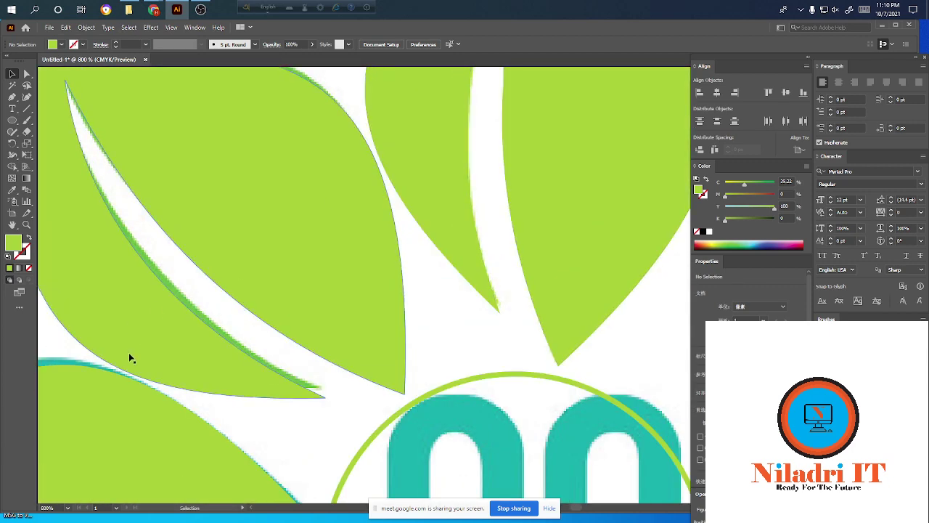
scroll(131, 356, "down", 3)
scroll(133, 356, "down", 5)
scroll(165, 367, "down", 1)
scroll(218, 348, "left", 3)
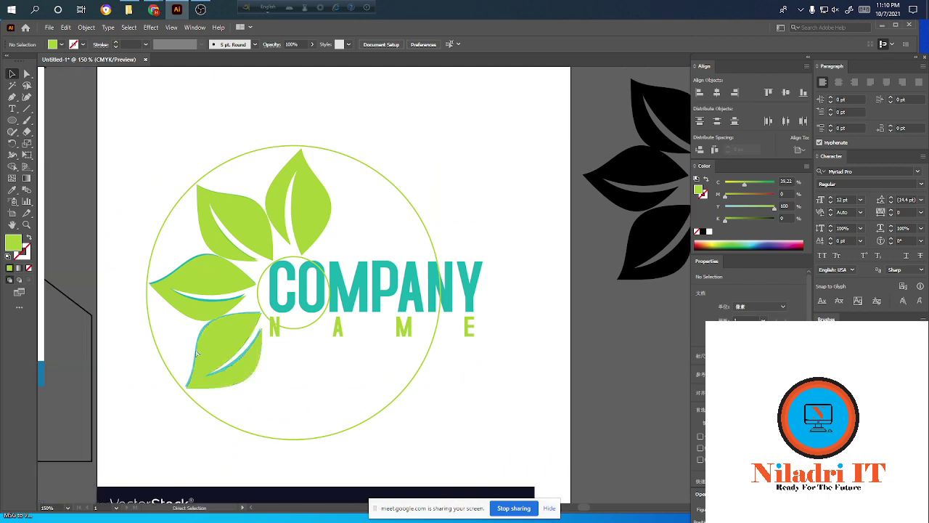
scroll(301, 298, "left", 2)
scroll(301, 298, "left", 2)
scroll(363, 314, "down", 1)
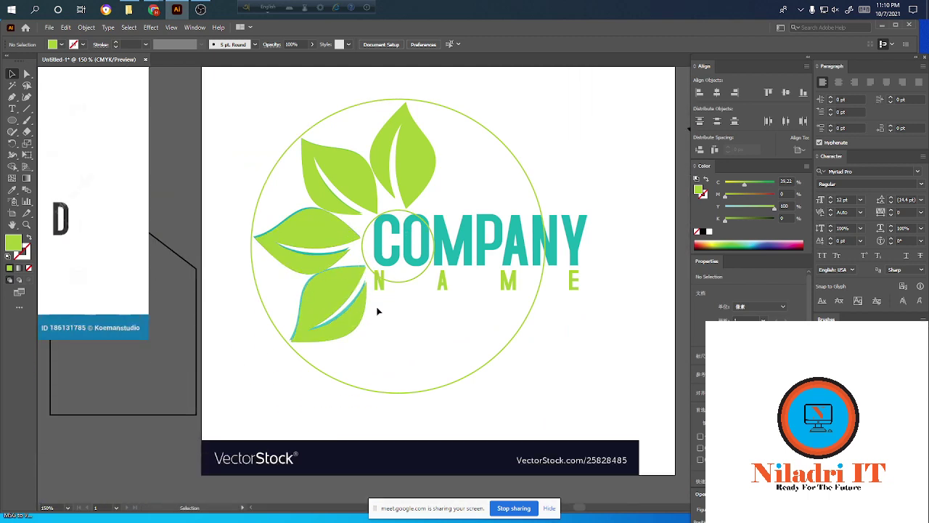
- Delete the small inner circle and the large circle outline
left_click_drag(400, 288, 113, 433)
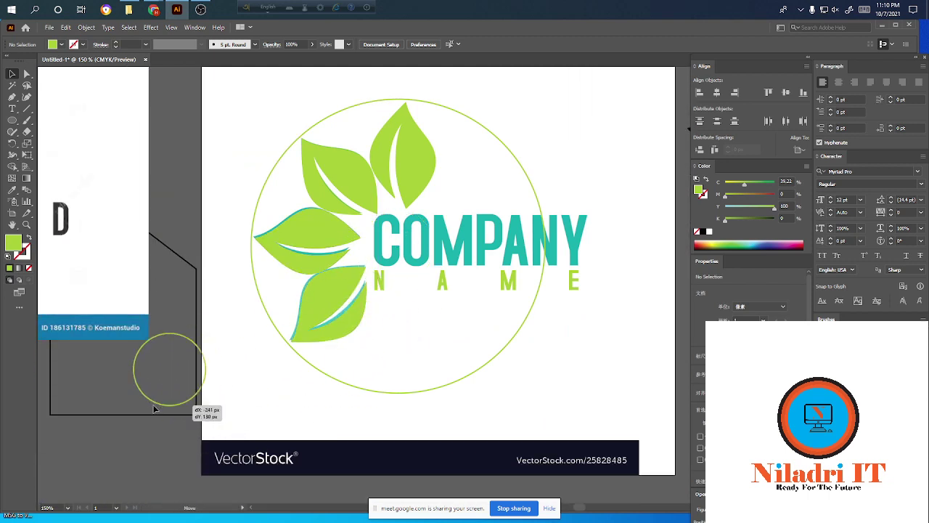
key("Delete")
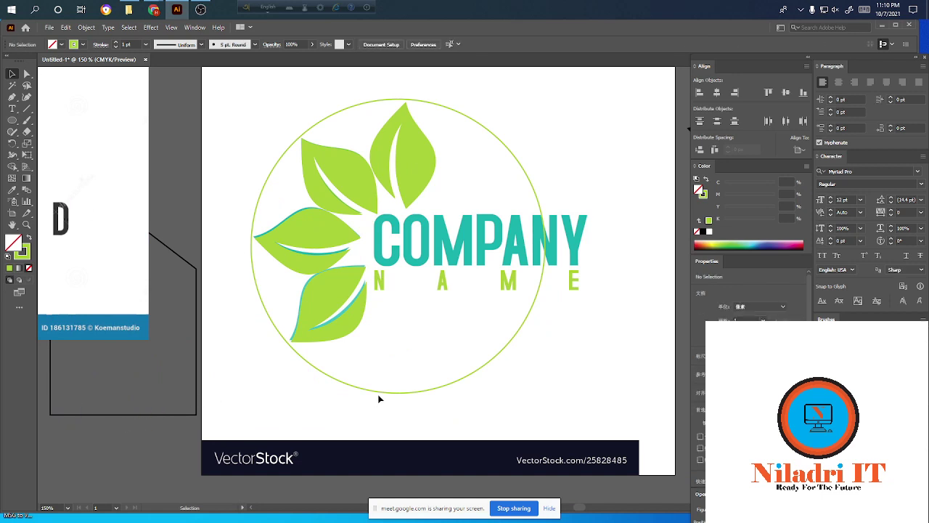
left_click(379, 391)
key("Delete")
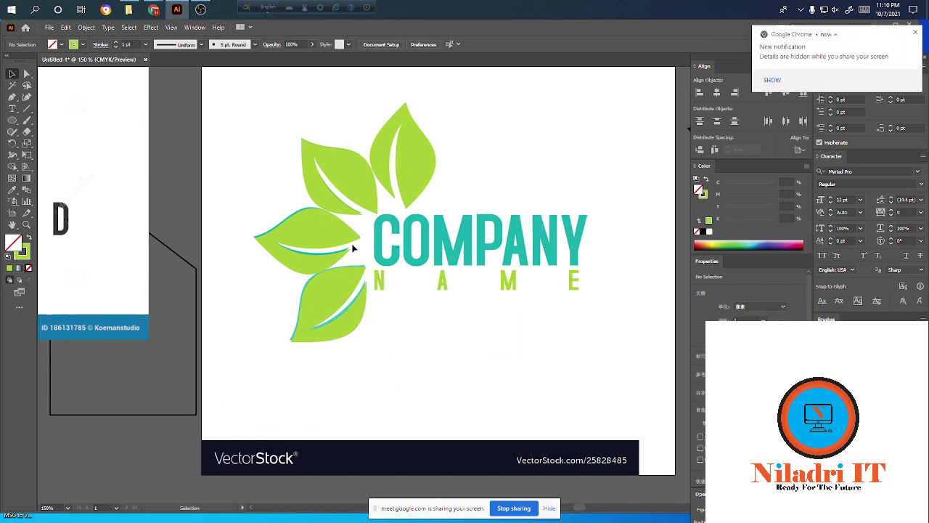
- Recolour the upper-left leaf with a deeper green sampled from the reference
left_click(356, 190)
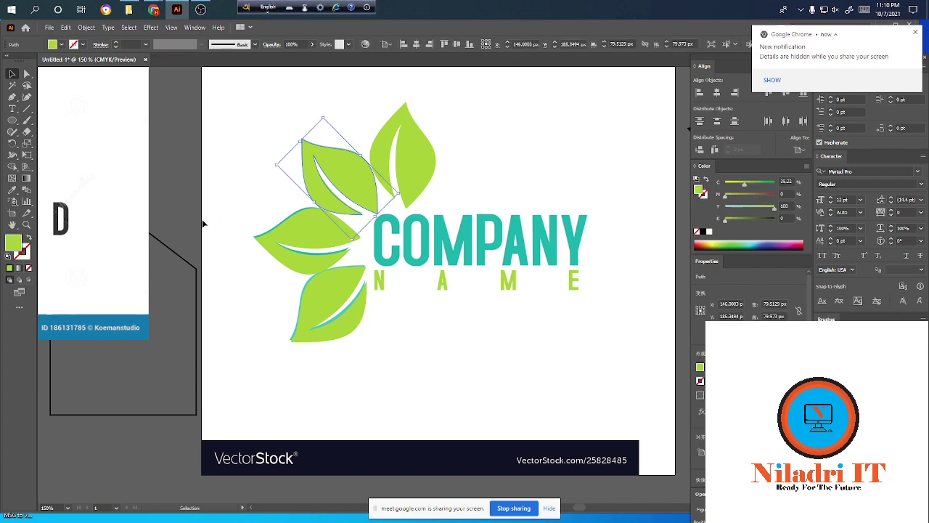
left_click(916, 32)
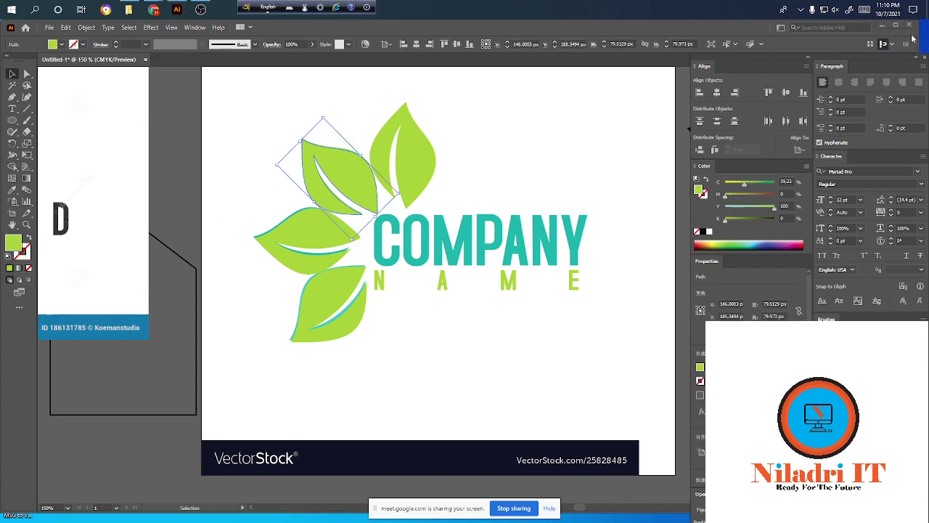
left_click(29, 238)
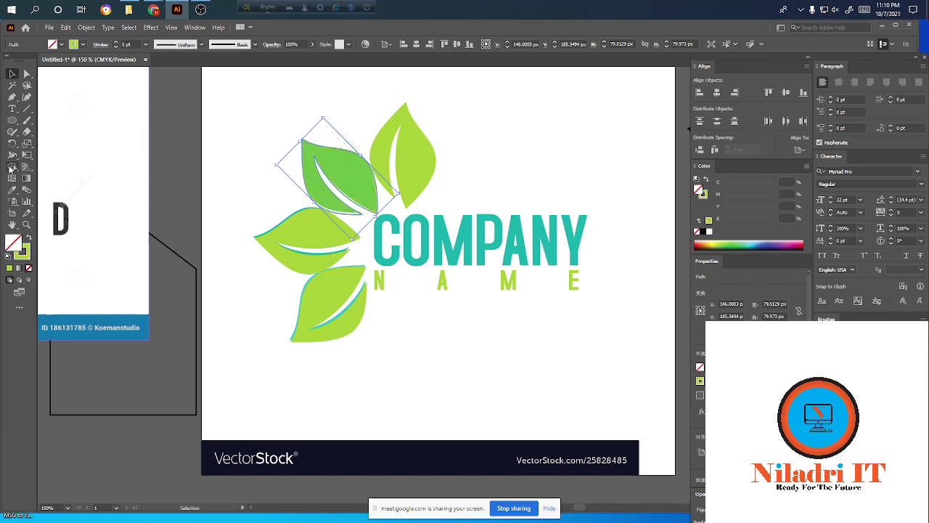
left_click(12, 189)
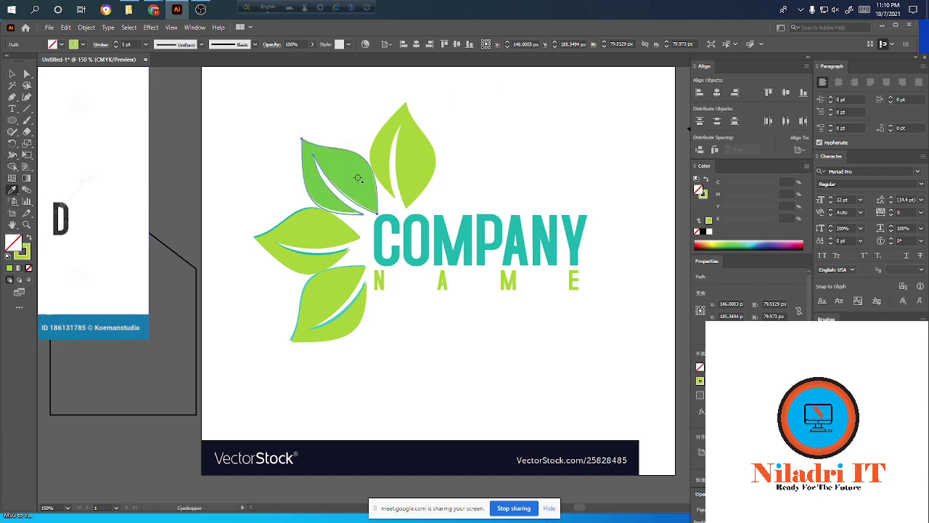
left_click(355, 175)
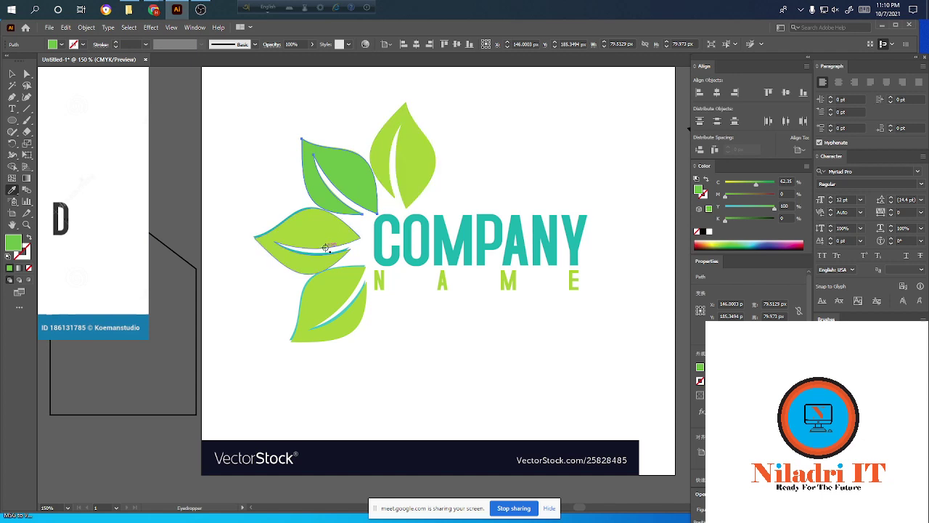
- Recolour the middle-left leaf with a teal sampled from the reference
left_click(12, 73)
left_click(255, 242)
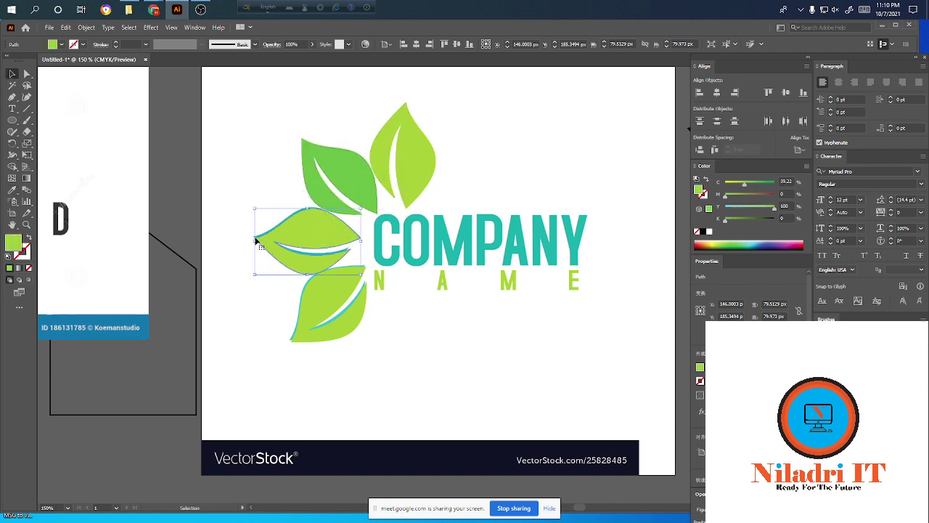
left_click(28, 237)
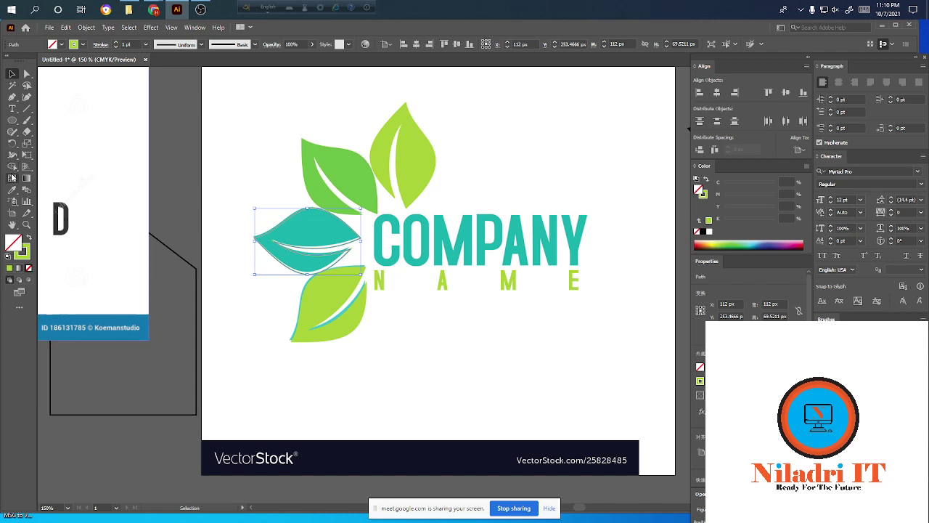
left_click(13, 191)
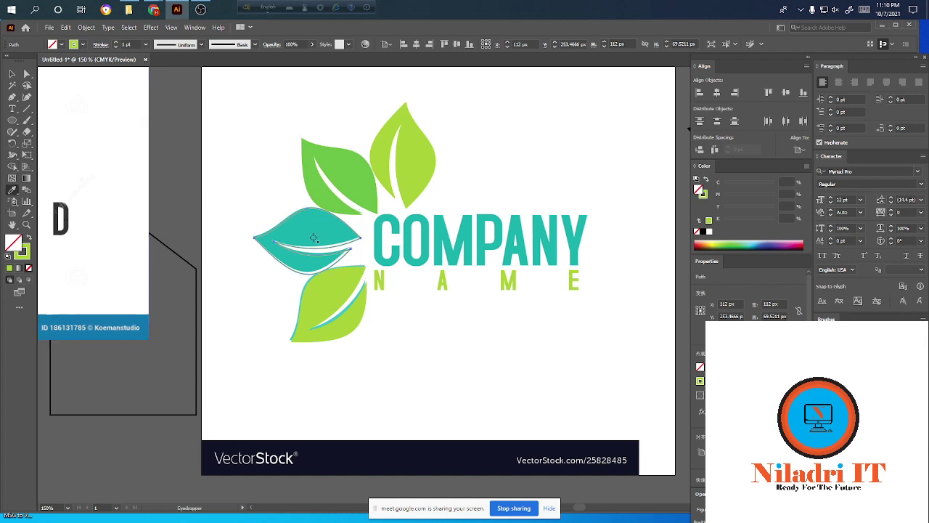
left_click(311, 229)
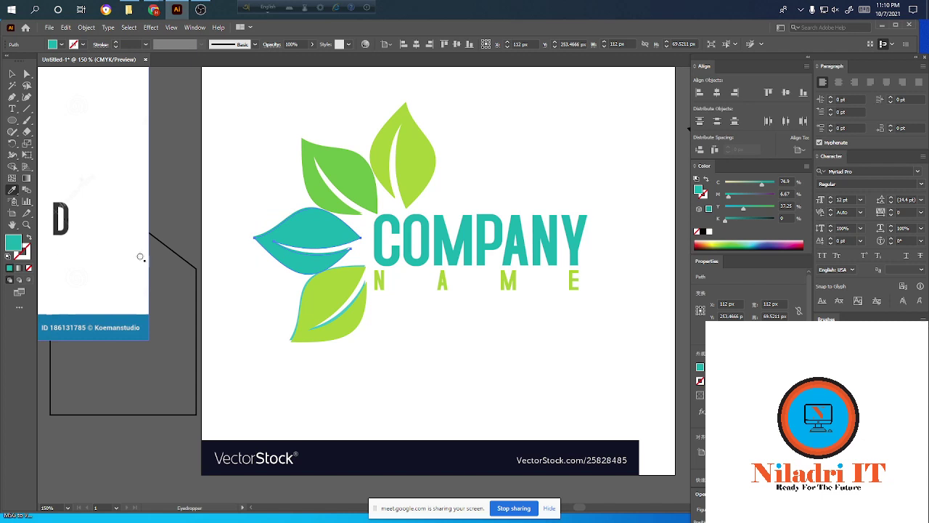
- Fill the bottom leaf with a lighter teal and deselect it
left_click(314, 296, "ctrl")
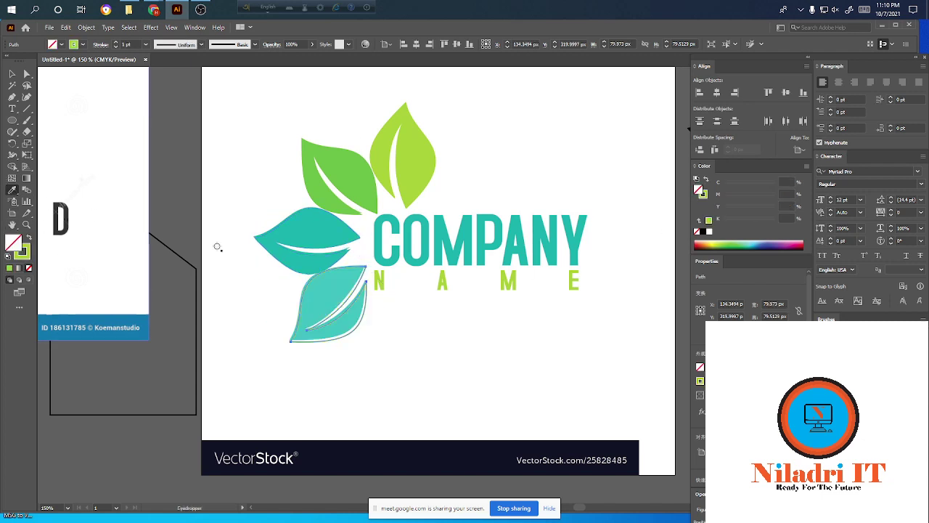
left_click(330, 300)
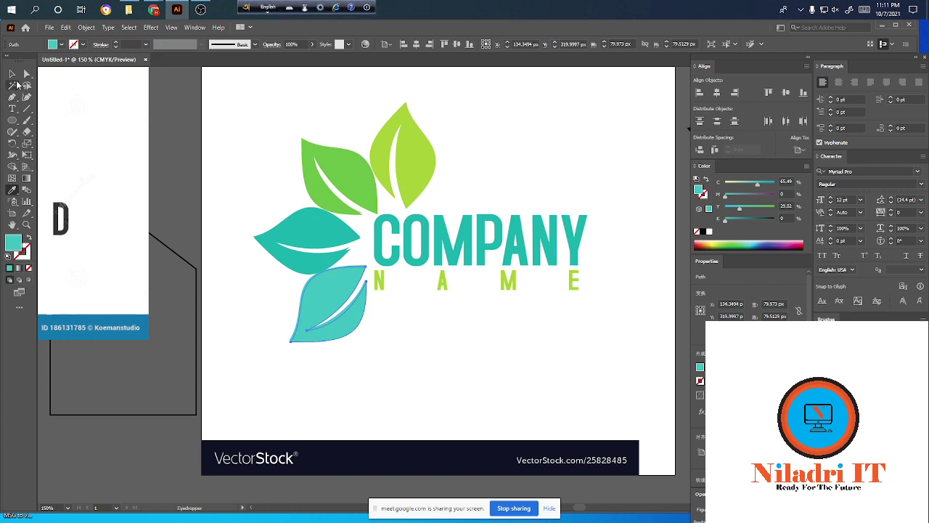
left_click(11, 73)
left_click(508, 154)
scroll(312, 309, "right", 2)
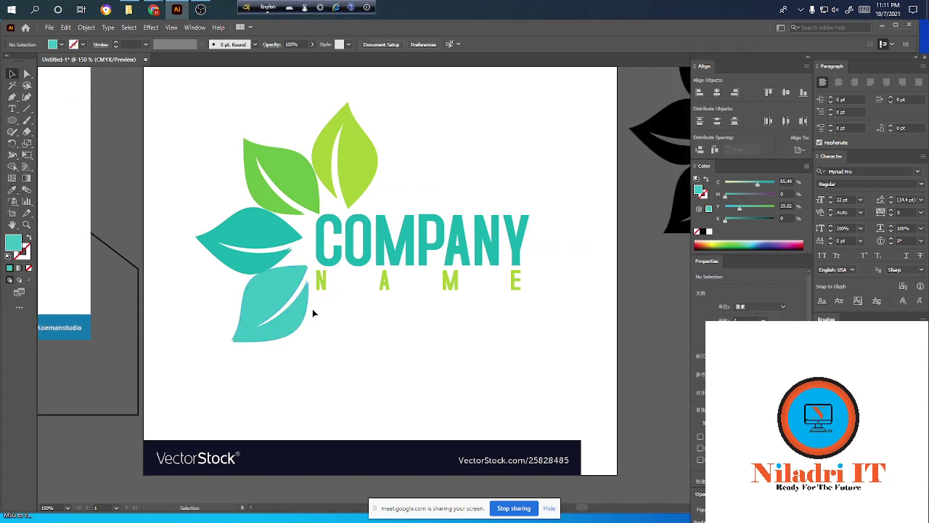
scroll(312, 308, "down", 2)
scroll(382, 167, "up", 2)
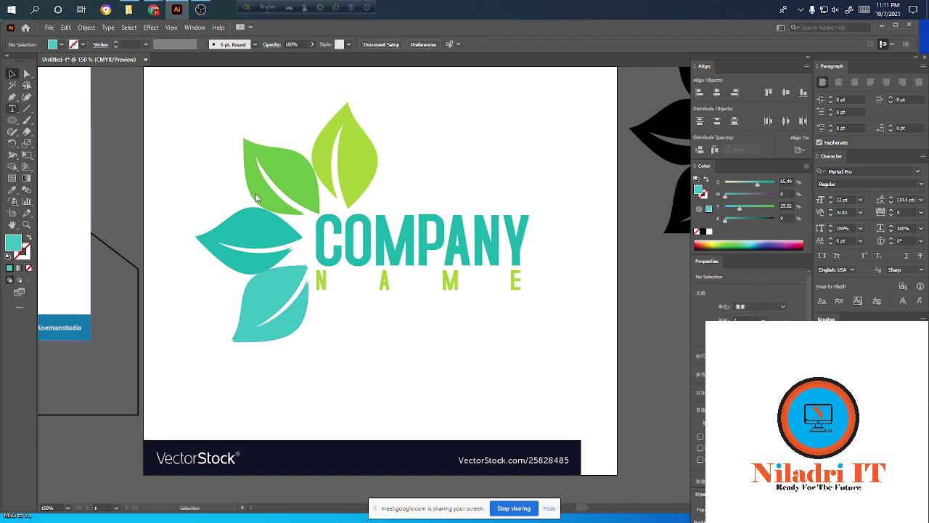
left_click(12, 108)
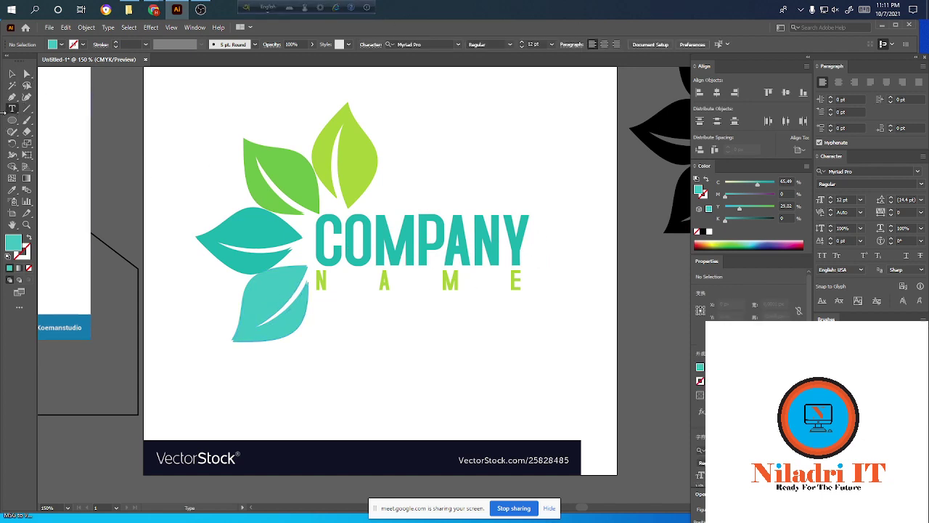
- Type black COMPANY text and scale it to span the teal lettering
left_click(337, 237)
key("BackSpace")
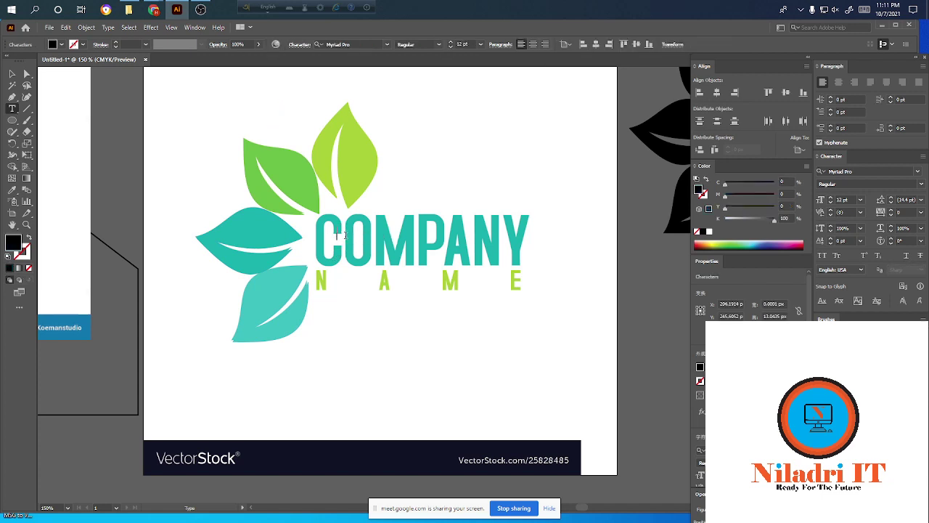
type("COMPANY")
key("Escape")
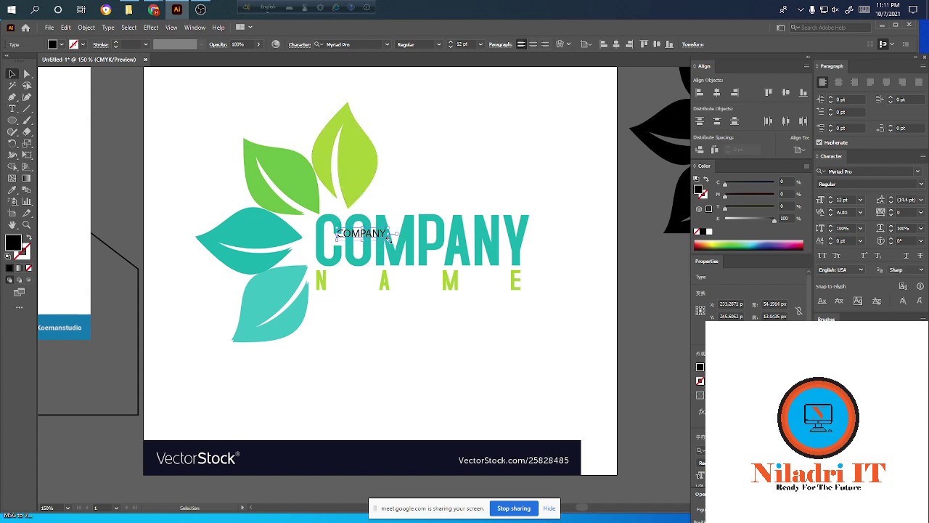
left_click_drag(389, 238, 519, 271)
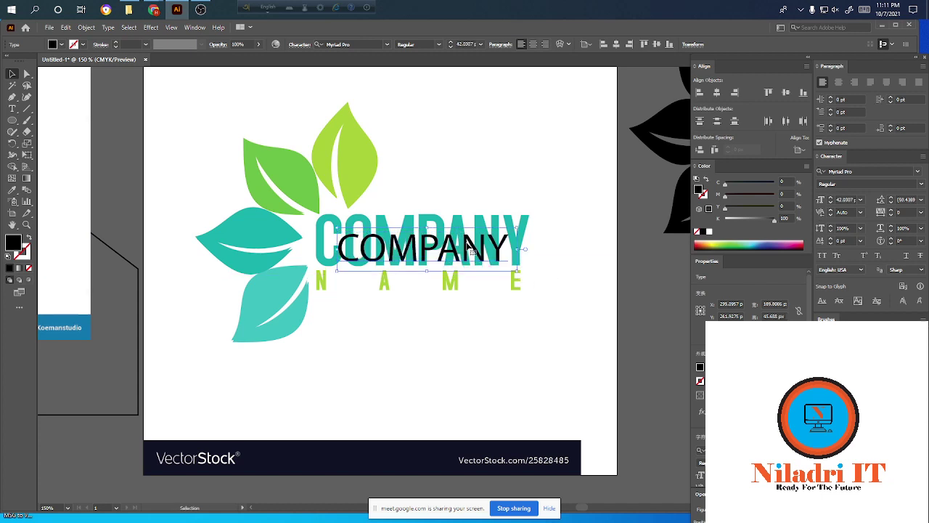
left_click_drag(471, 251, 450, 231)
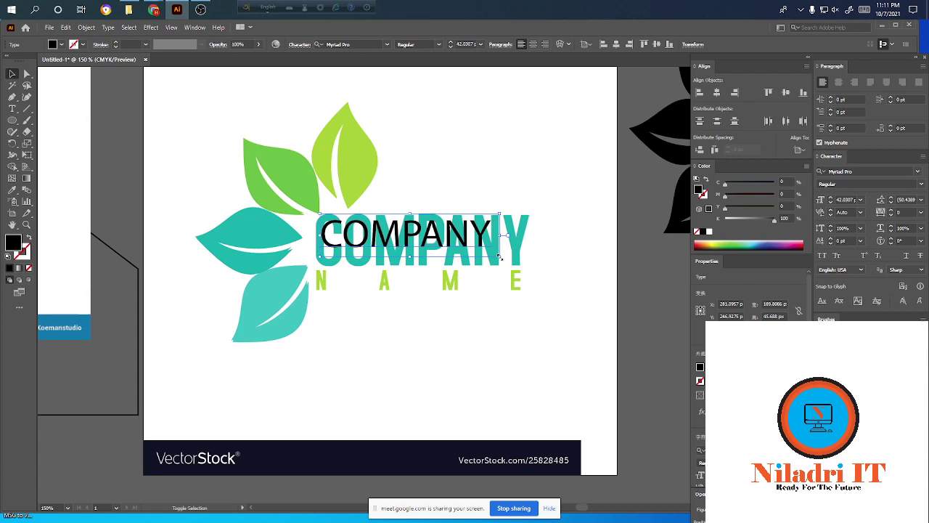
left_click_drag(499, 257, 538, 272)
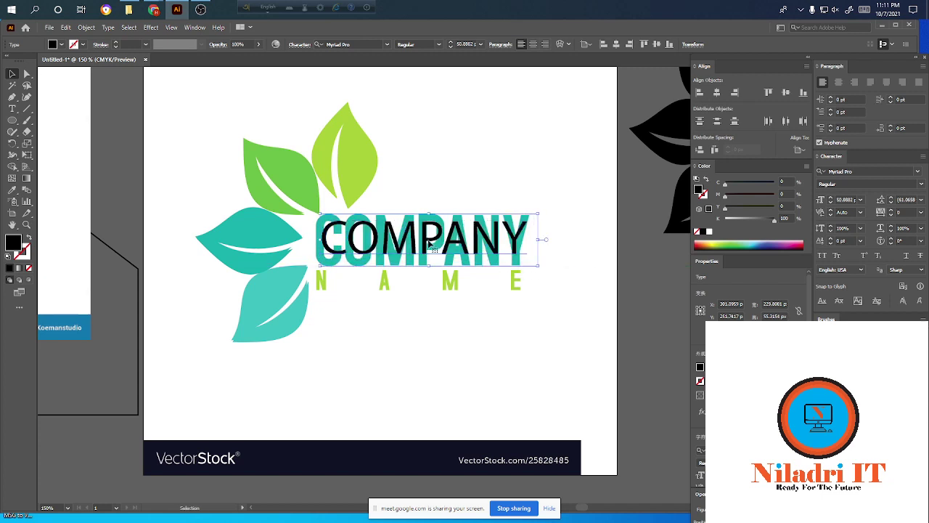
- Duplicate the COMPANY text below and retype the copy as NAME
left_click_drag(428, 245, 428, 289)
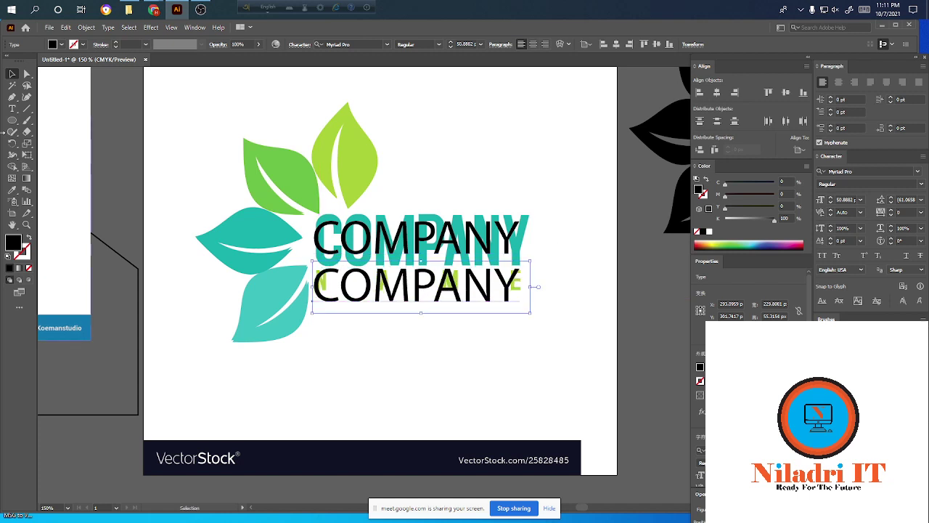
left_click(11, 109)
left_click(513, 275)
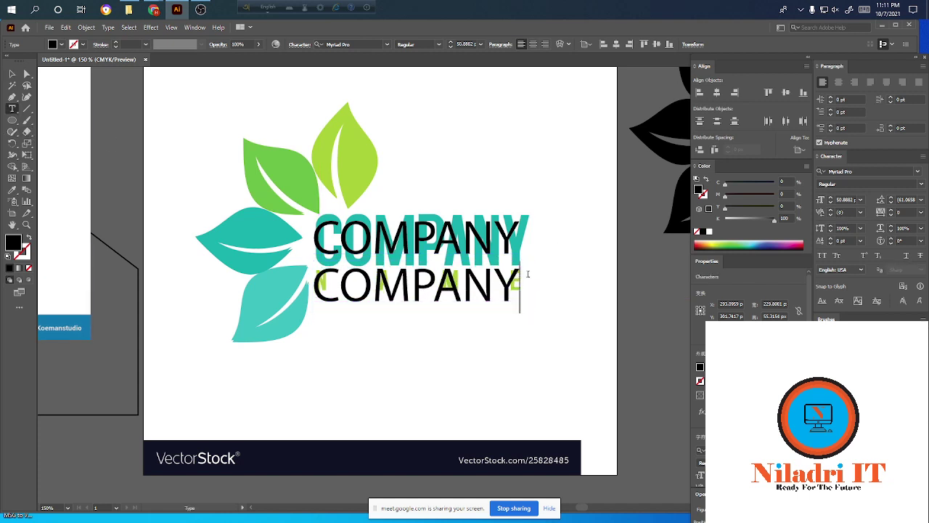
key("BackSpace")
key("BackSpace")
key("BackSpace")
key("BackSpace")
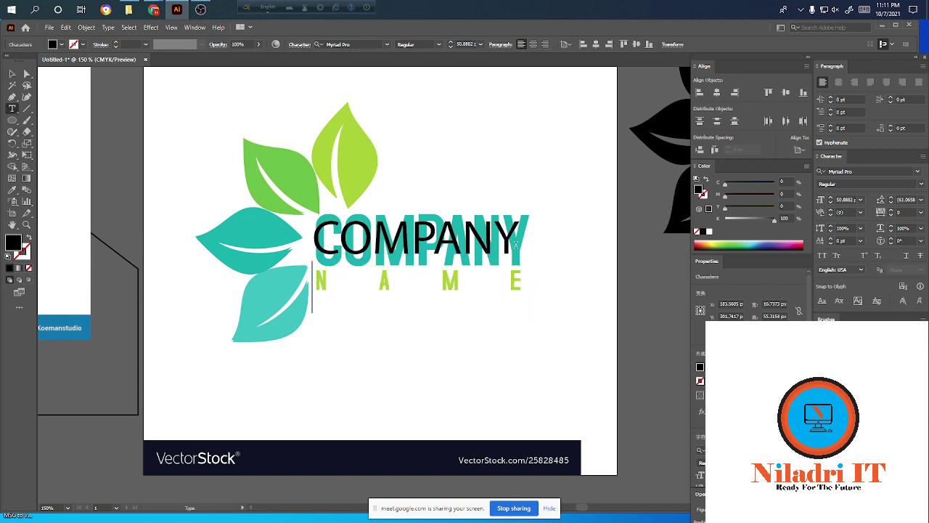
type("NA")
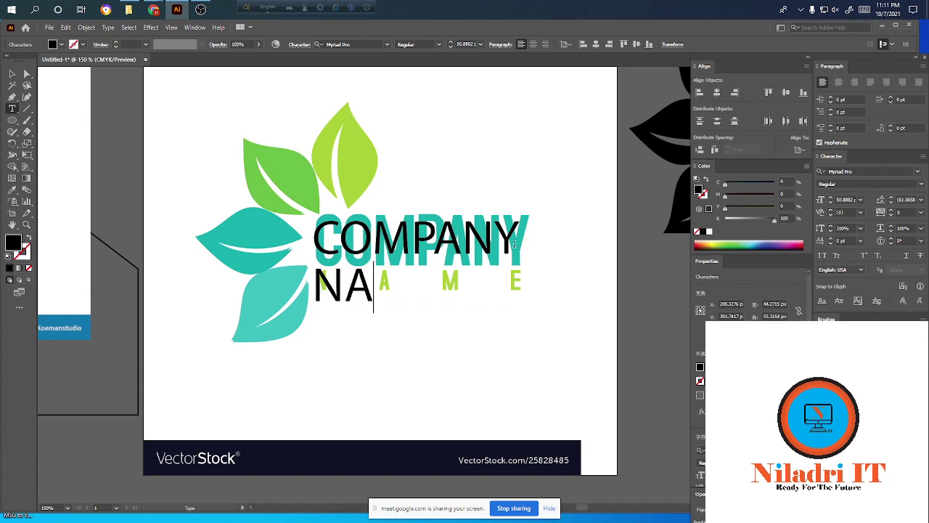
type(",")
key("BackSpace")
type("ME")
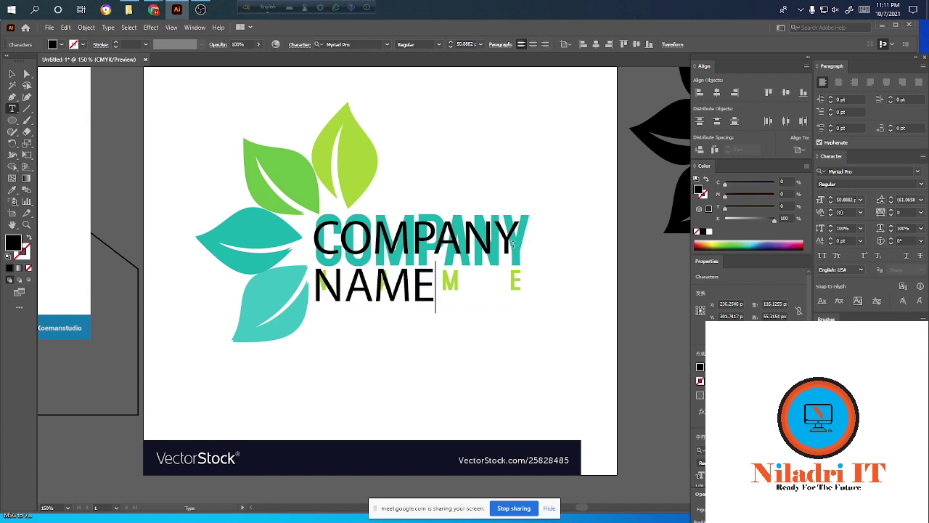
- Move NAME down and shrink it to fit under COMPANY
left_click(10, 74)
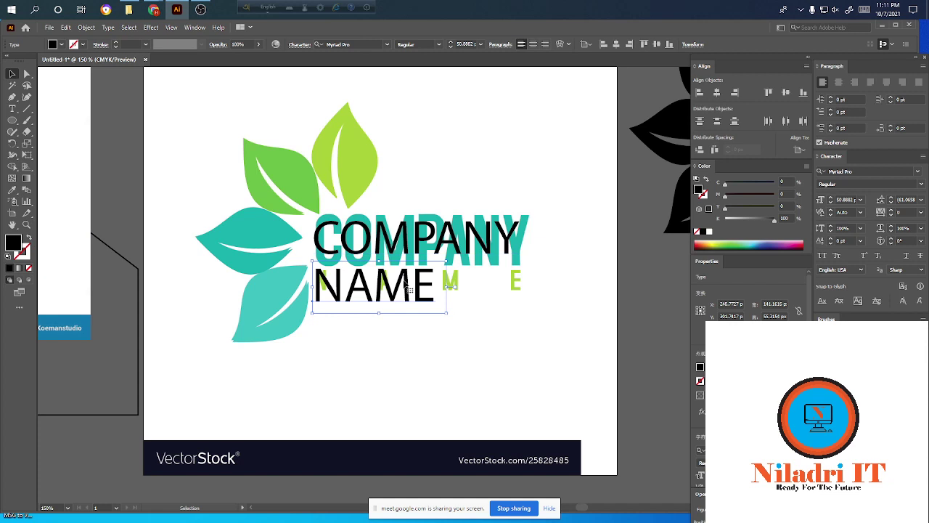
left_click_drag(405, 282, 405, 285)
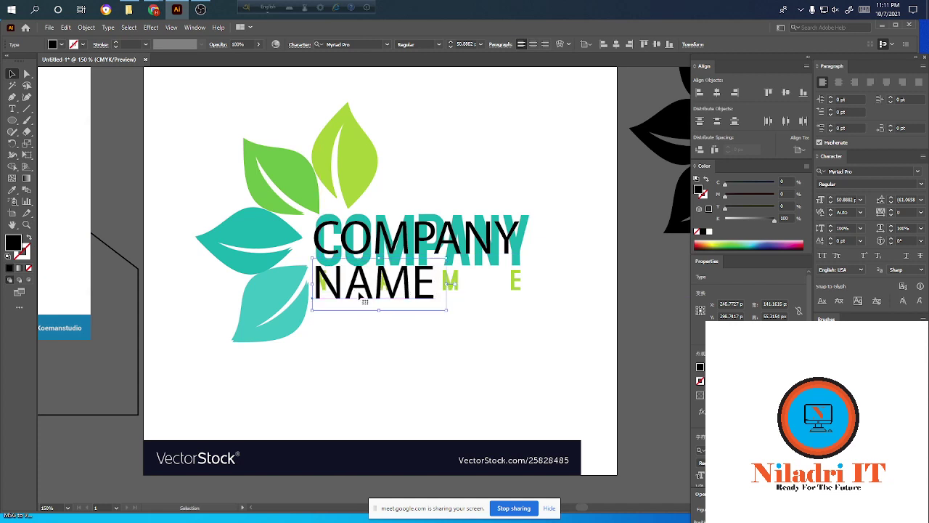
mouse_move(445, 311)
left_mouse_down()
mouse_move(362, 289)
mouse_move(385, 288)
left_mouse_up()
scroll(396, 283, "up", 3)
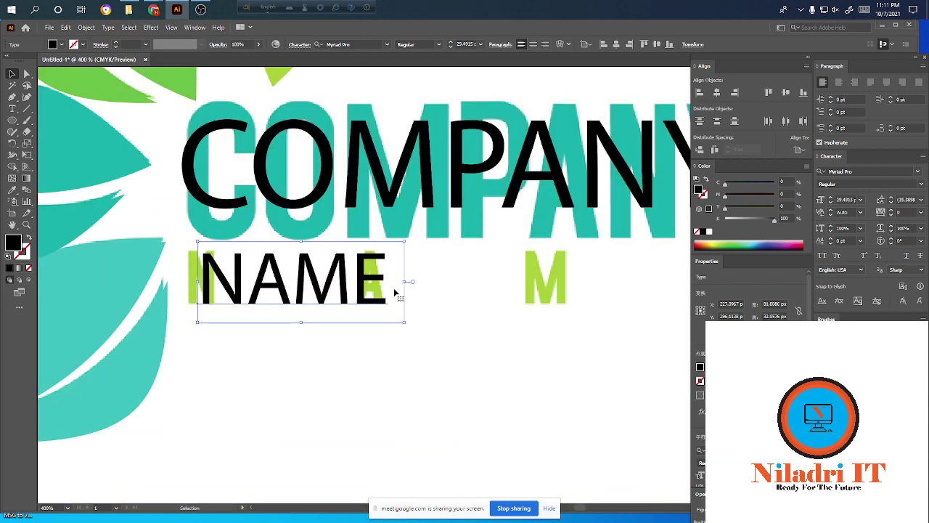
scroll(396, 293, "down", 3)
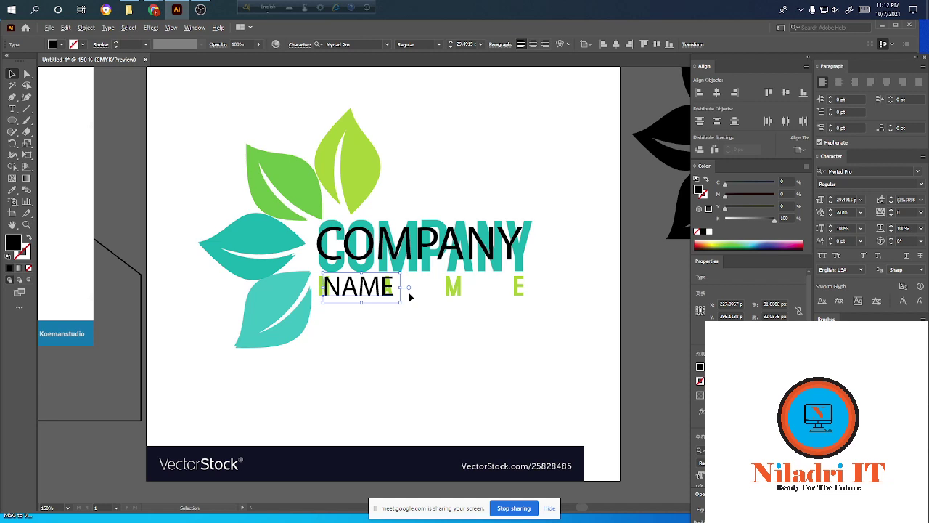
- Widen NAME's tracking to about 1640 and nudge it left to match the reference
key("alt+Right")
key("alt+Right")
key("alt+Right")
key("alt+Right")
key("alt+Right")
key("alt+Right")
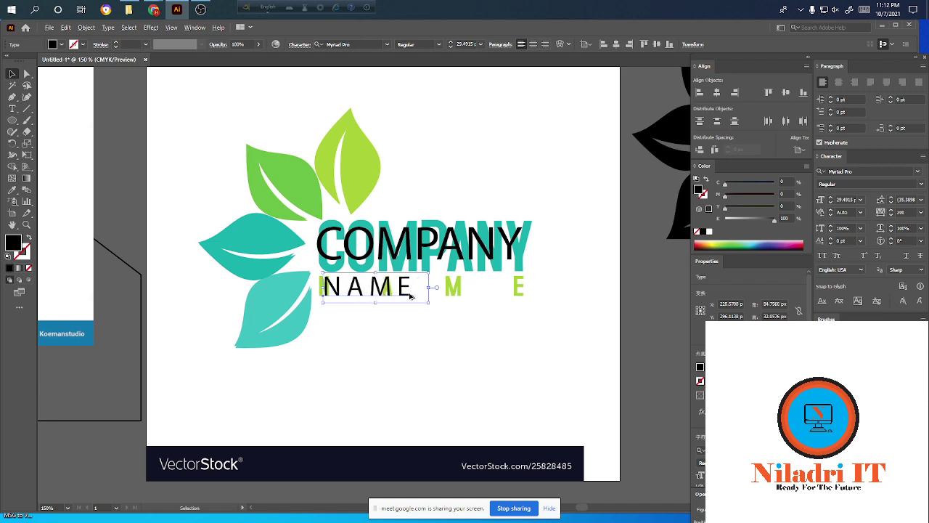
key("alt+Right")
key("alt+Right")
key("alt+Right")
key("alt+Right")
key("alt+Right")
key("alt+Right")
key("alt+Right")
key("alt+Right")
key("alt+Right")
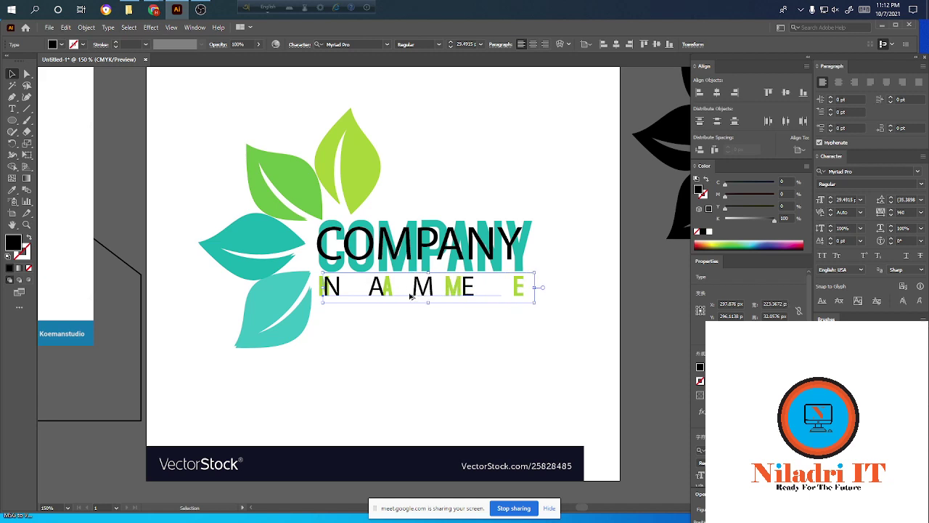
key("alt+Right")
key("alt+Right")
key("alt+Right")
key("alt+Right")
key("alt+Right")
key("alt+Right")
key("alt+Right")
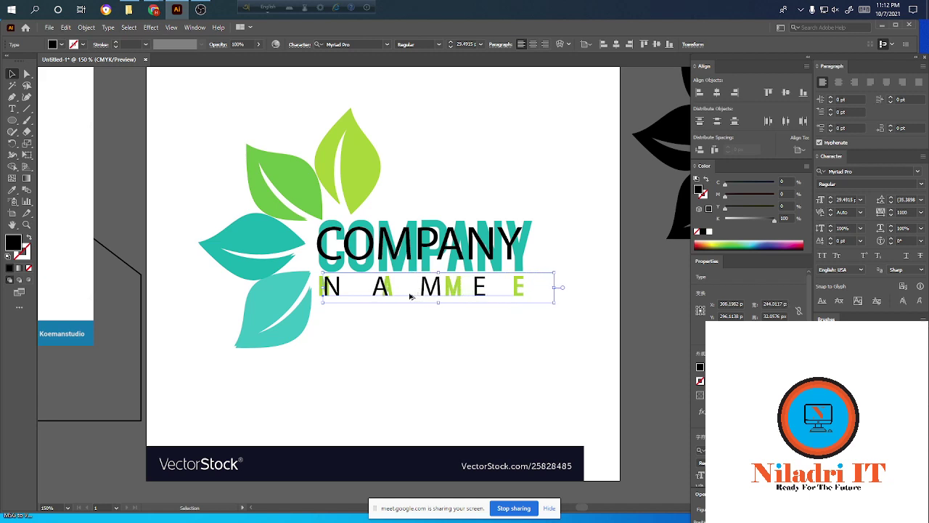
key("alt+Right")
key("alt+Right")
key("alt+Right")
key("alt+Right")
key("alt+Right")
key("alt+Right")
key("alt+Right")
key("alt+Right")
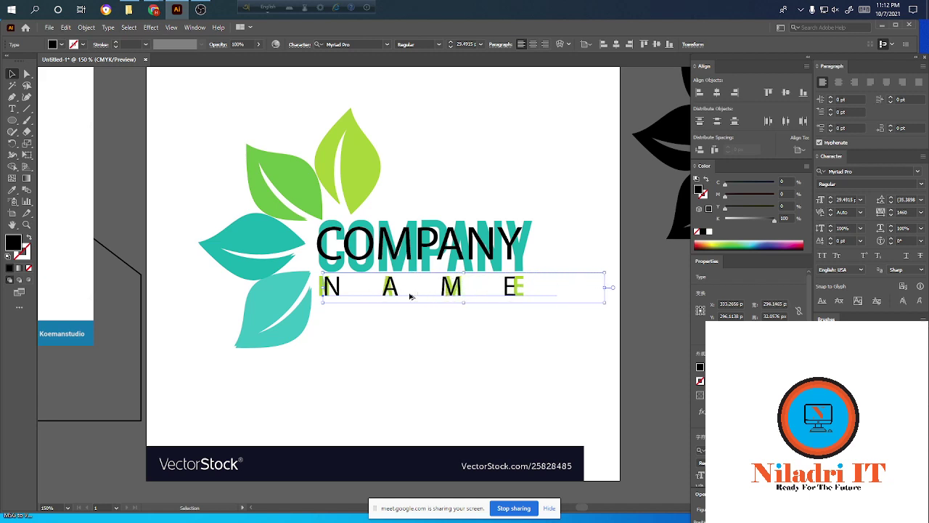
key("alt+Right")
key("alt+Right")
key("alt+Right")
key("alt+Right")
key("alt+Right")
key("alt+Right")
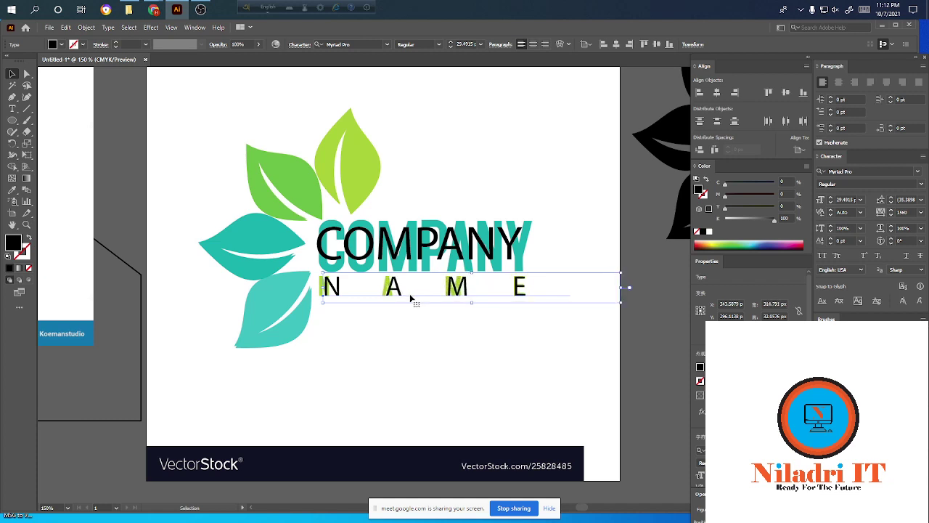
key("Left")
key("Left")
key("Left")
key("Left")
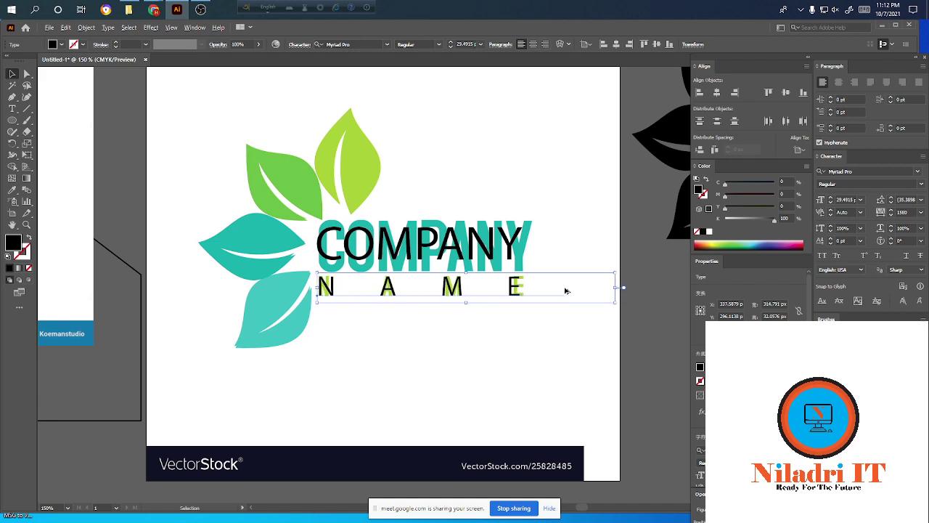
key("alt+Right")
key("alt+Right")
key("alt+Right")
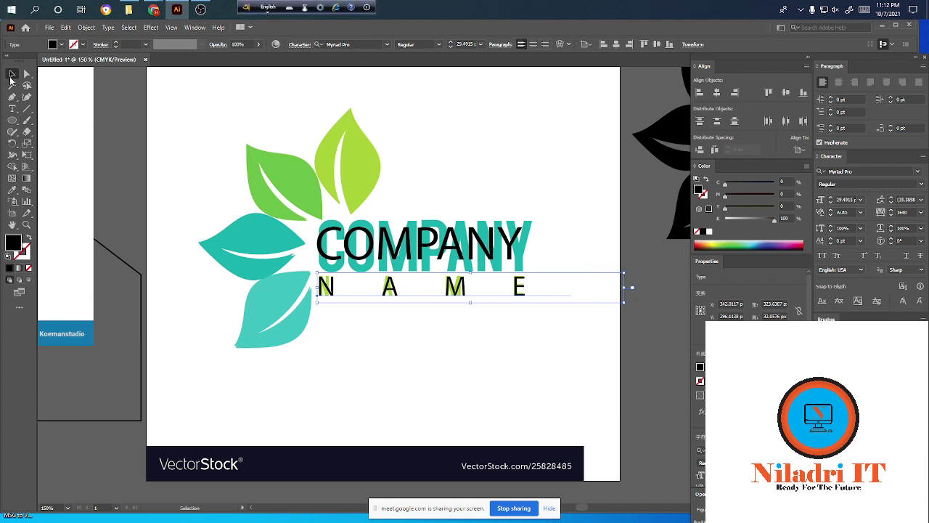
- Set the NAME text in Nexa Bold
left_click(173, 110)
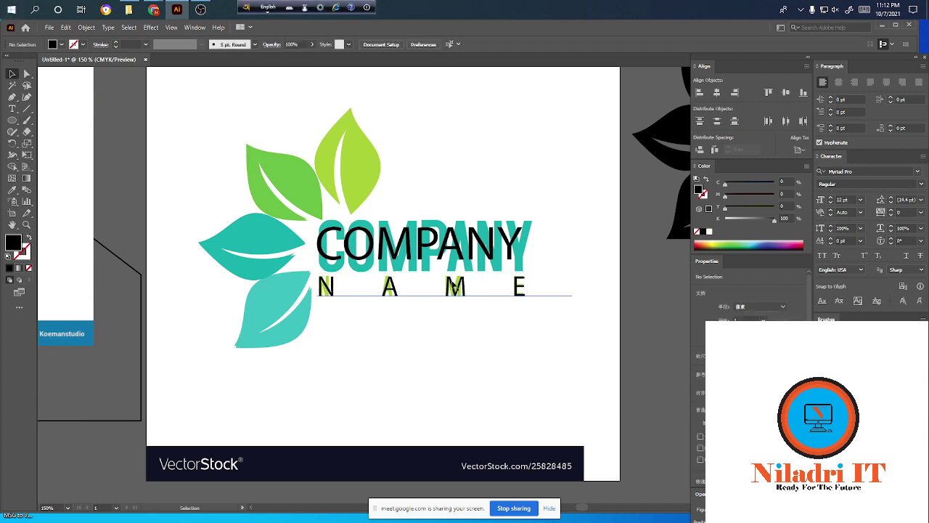
left_click(453, 286)
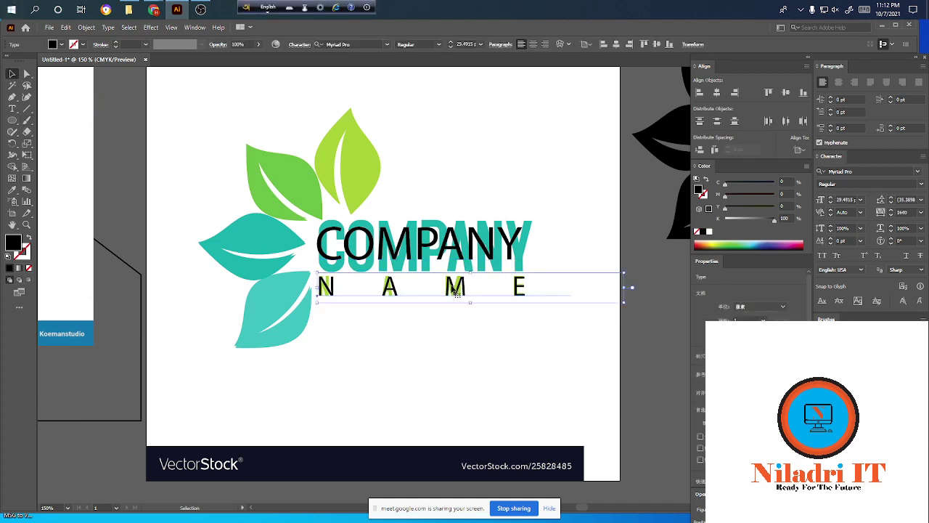
left_click(450, 337)
left_click(457, 287)
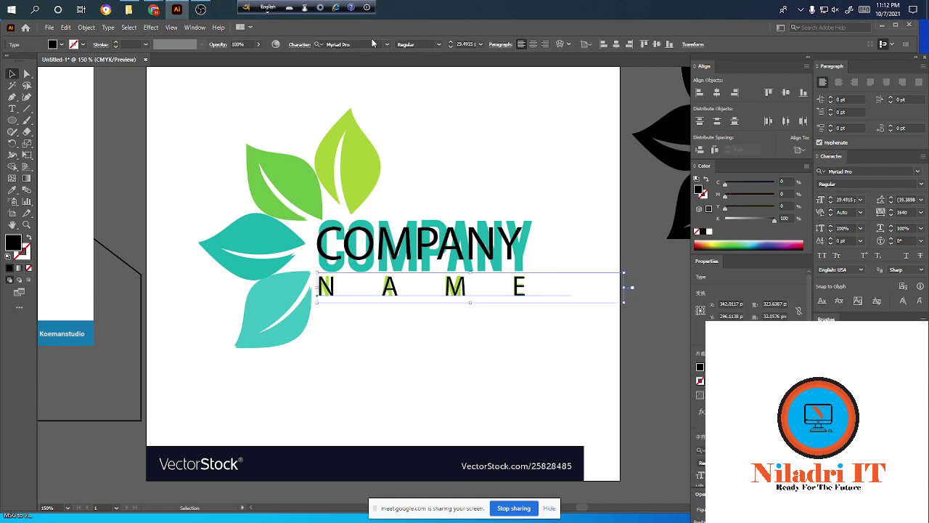
left_click(387, 44)
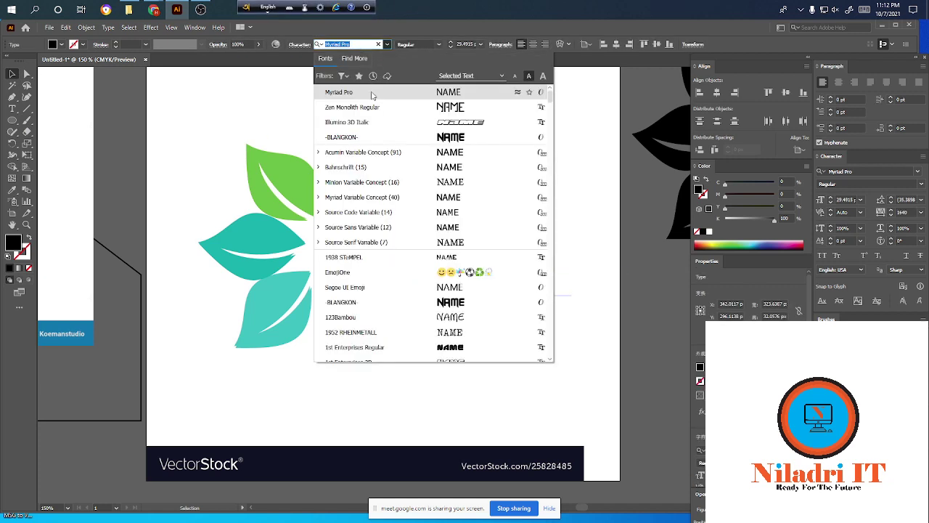
scroll(388, 226, "up", 1)
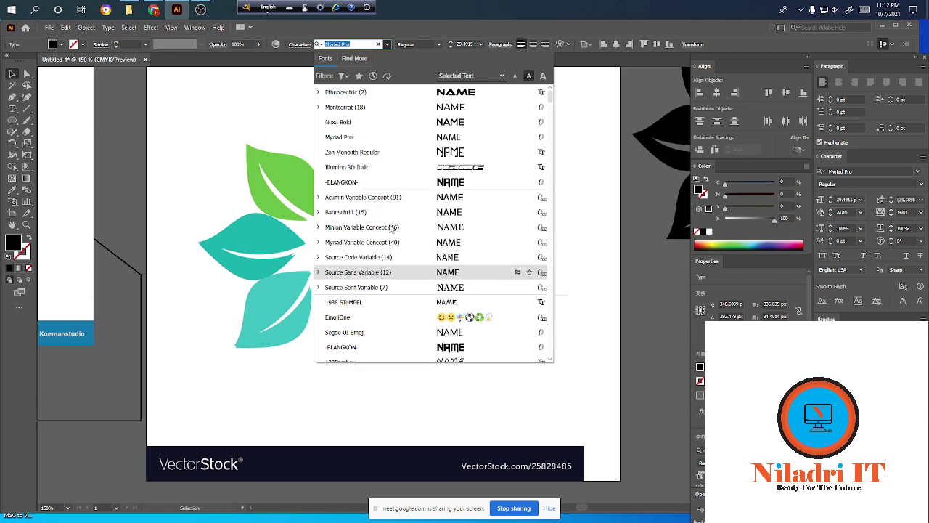
left_click(356, 123)
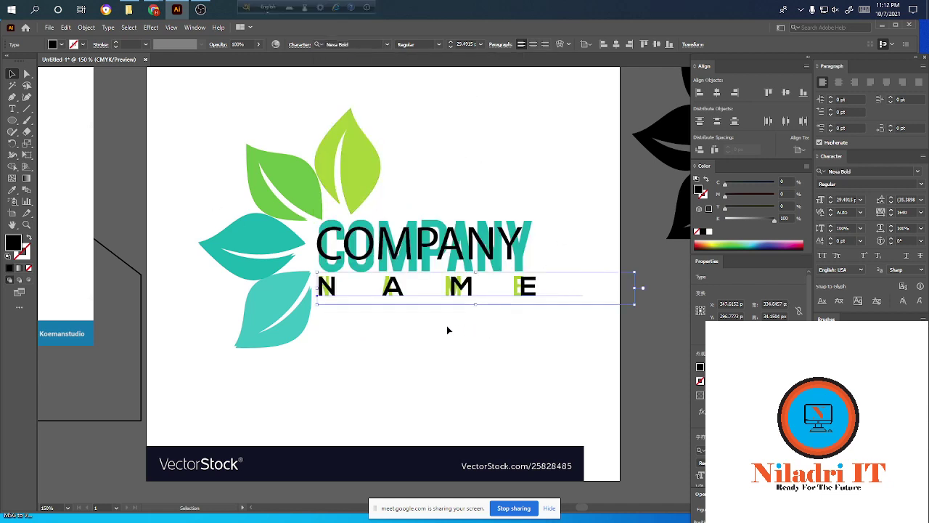
left_click(544, 185)
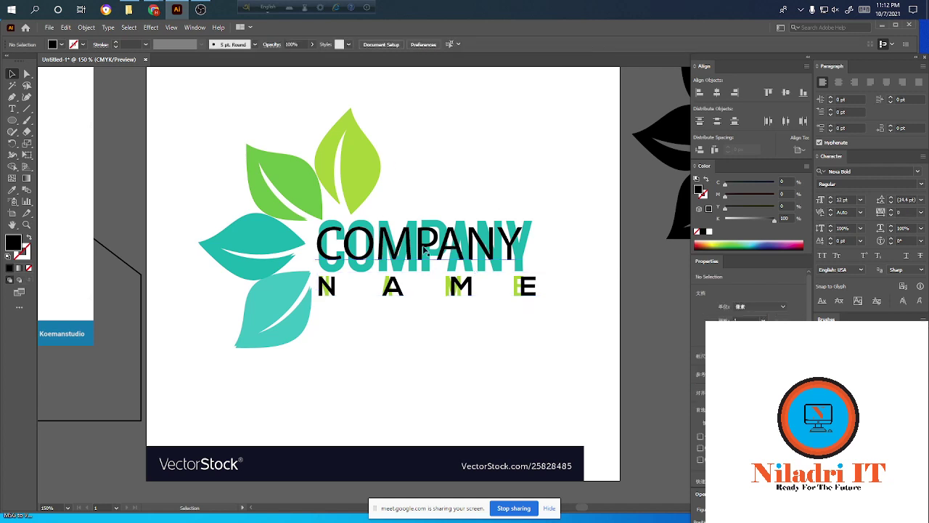
left_click(425, 250)
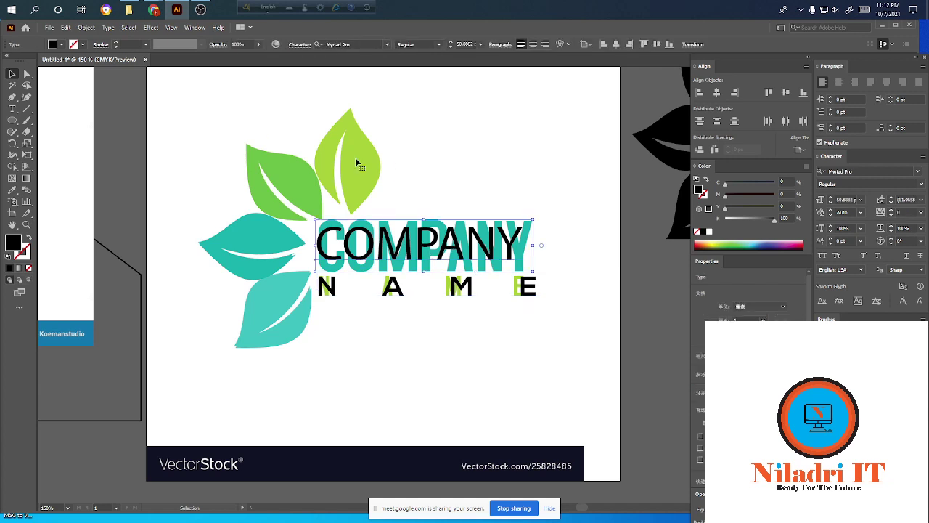
- Scroll through the font list for COMPANY, then close it with the font unchanged
left_click(387, 45)
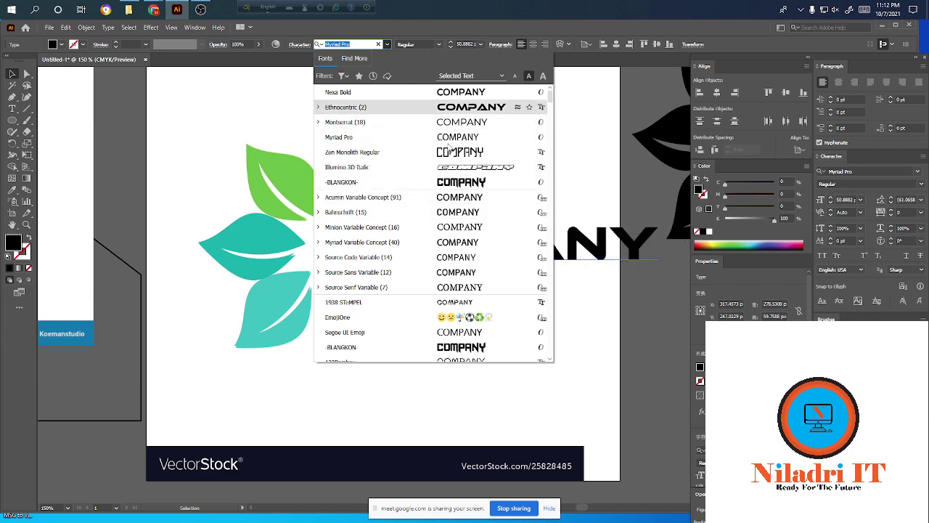
scroll(472, 295, "down", 5)
scroll(476, 299, "down", 3)
scroll(475, 299, "down", 3)
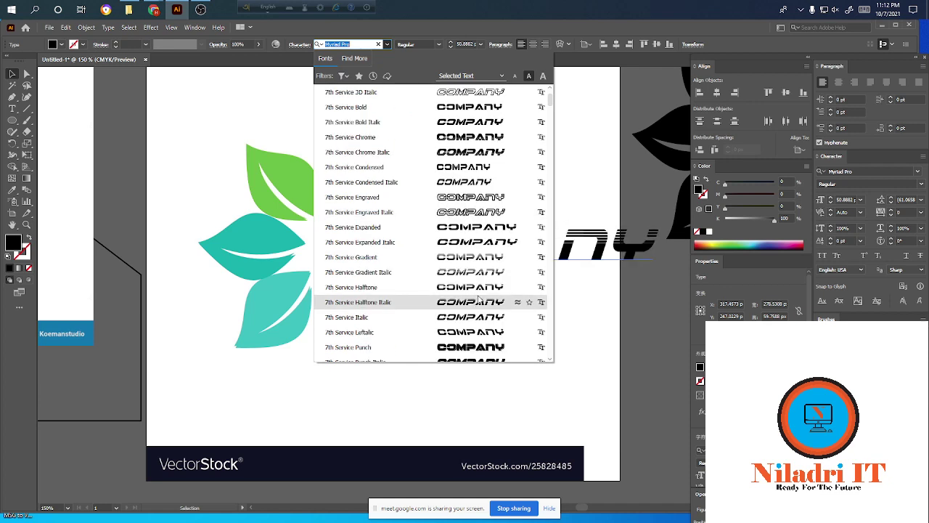
scroll(479, 297, "down", 5)
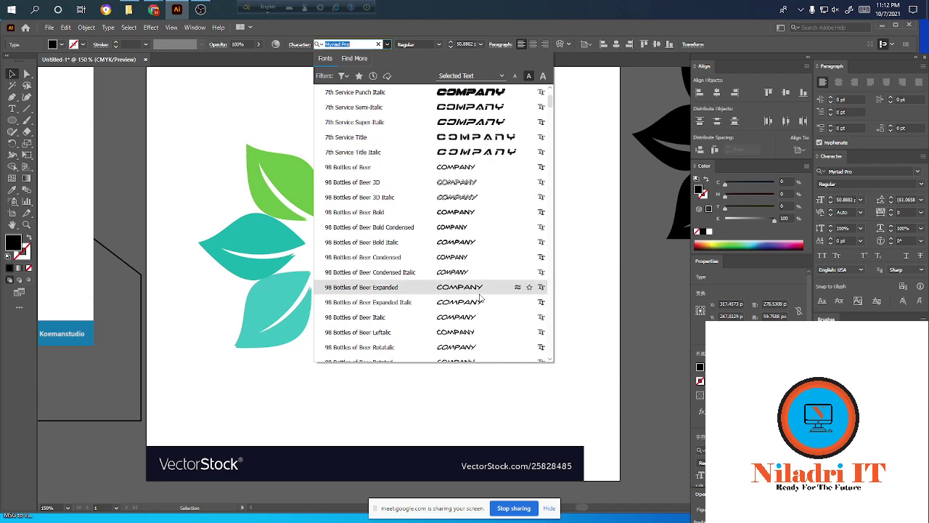
scroll(479, 297, "down", 5)
scroll(479, 298, "down", 5)
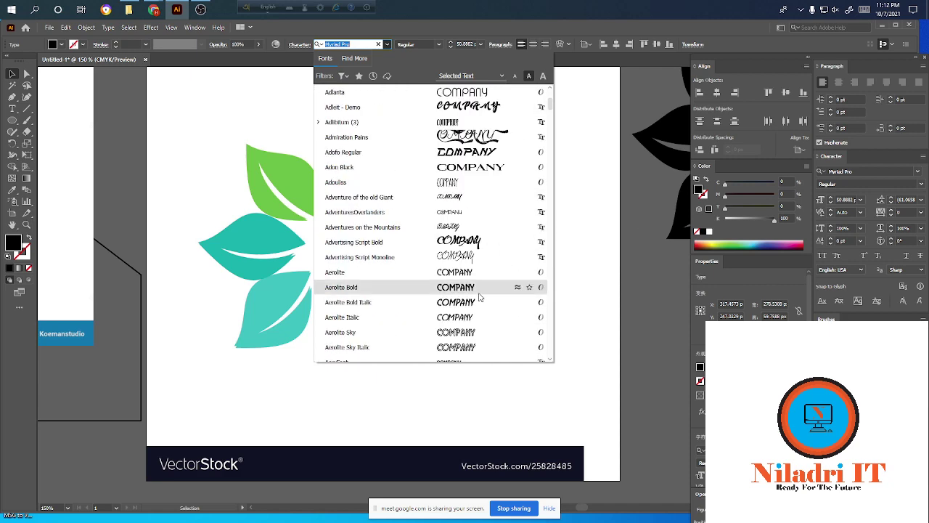
scroll(476, 319, "down", 5)
scroll(469, 331, "down", 5)
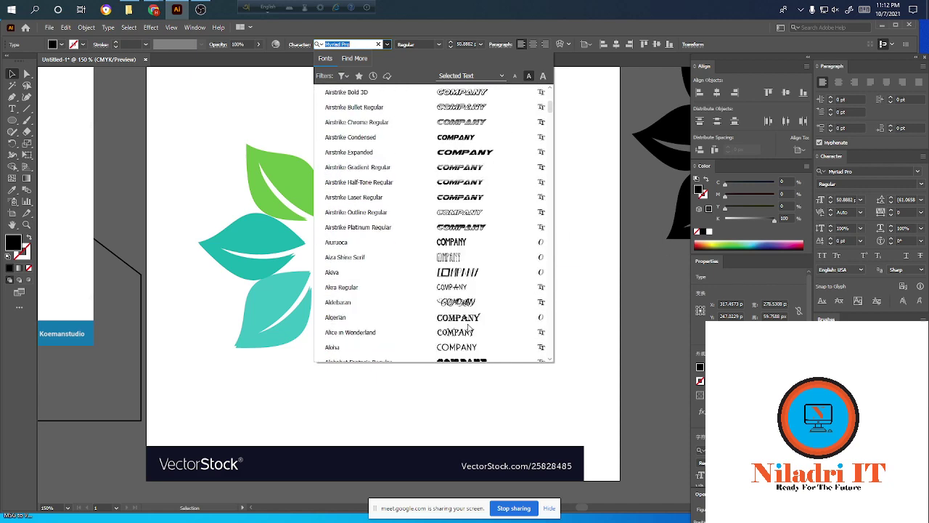
scroll(468, 319, "down", 3)
scroll(468, 319, "down", 5)
scroll(464, 318, "down", 3)
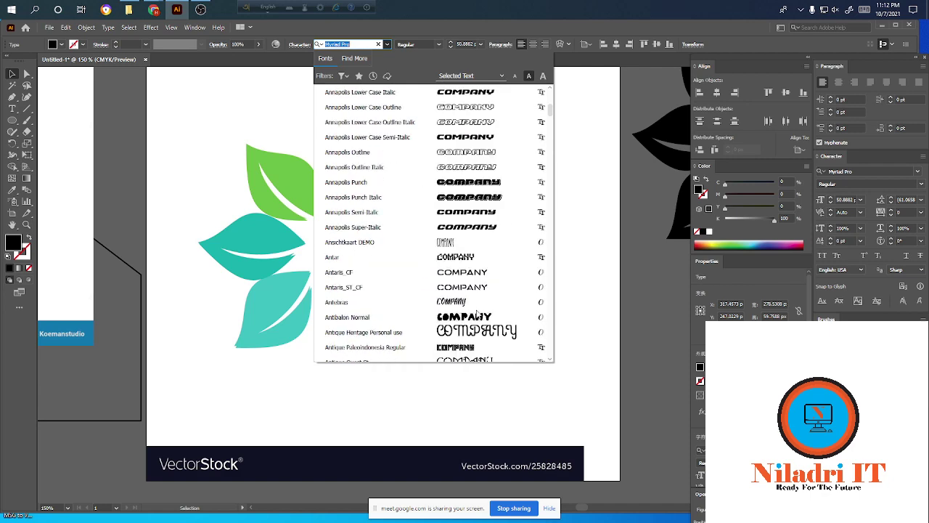
left_click(217, 106)
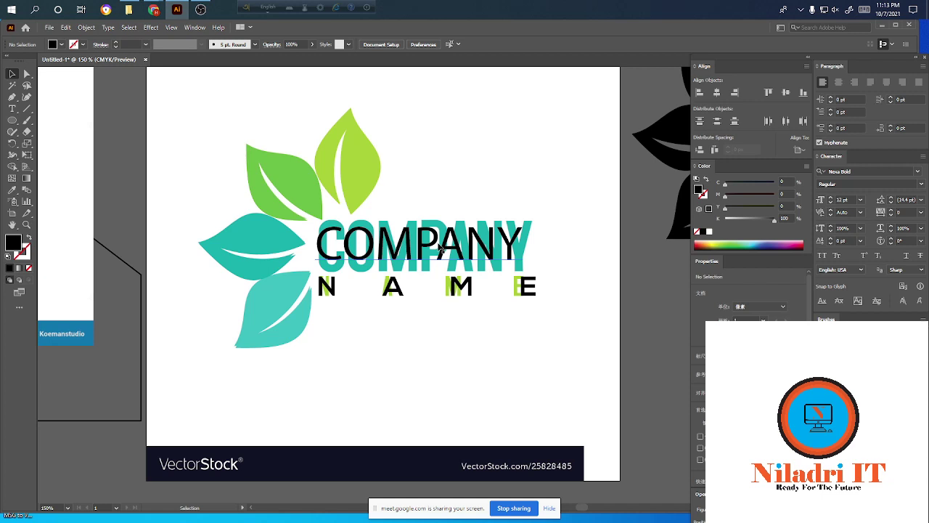
- Reopen COMPANY's font list, clear the font name, and browse down to the S fonts
left_click(438, 244)
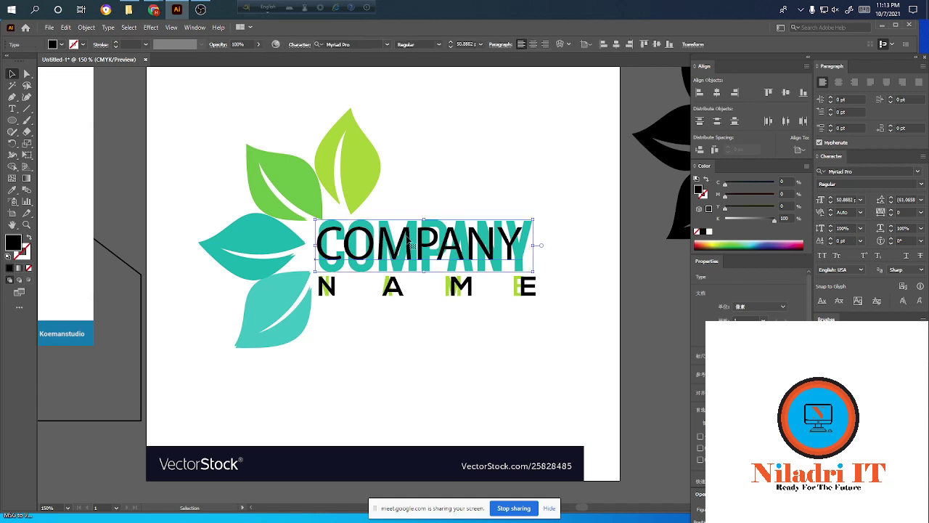
left_click(388, 45)
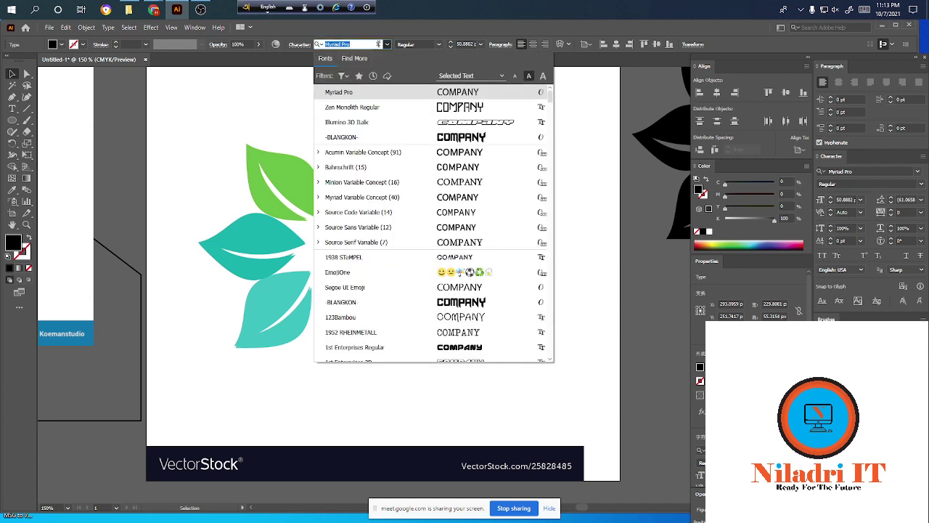
key("BackSpace")
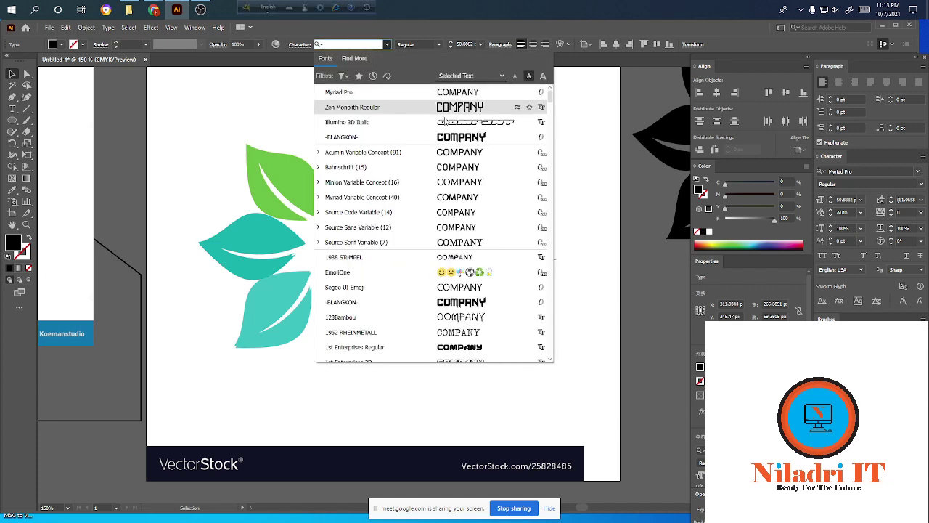
scroll(445, 276, "down", 5)
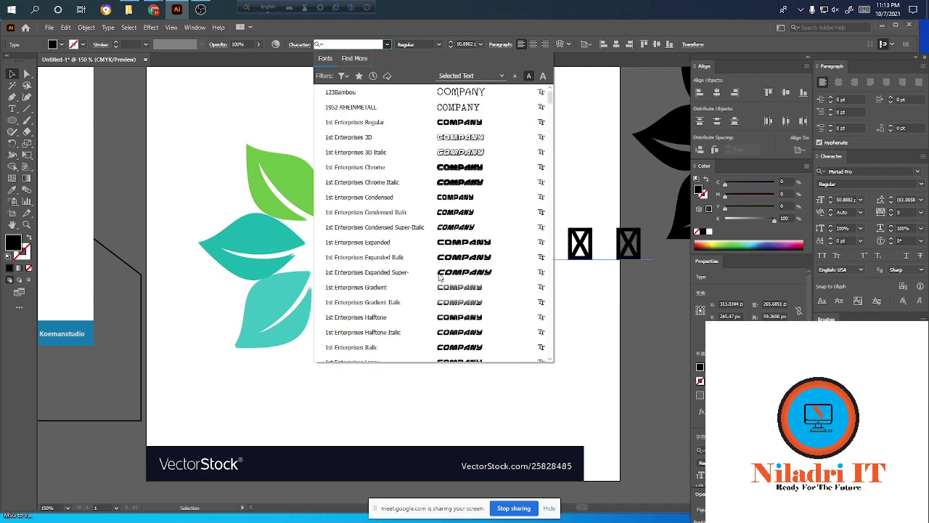
scroll(445, 276, "down", 3)
scroll(444, 276, "down", 3)
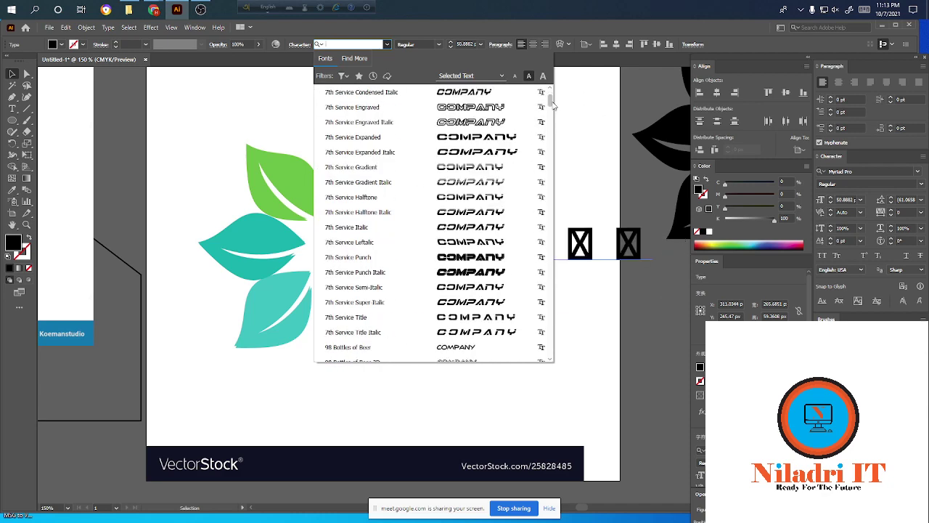
left_click_drag(549, 99, 549, 300)
scroll(491, 311, "down", 3)
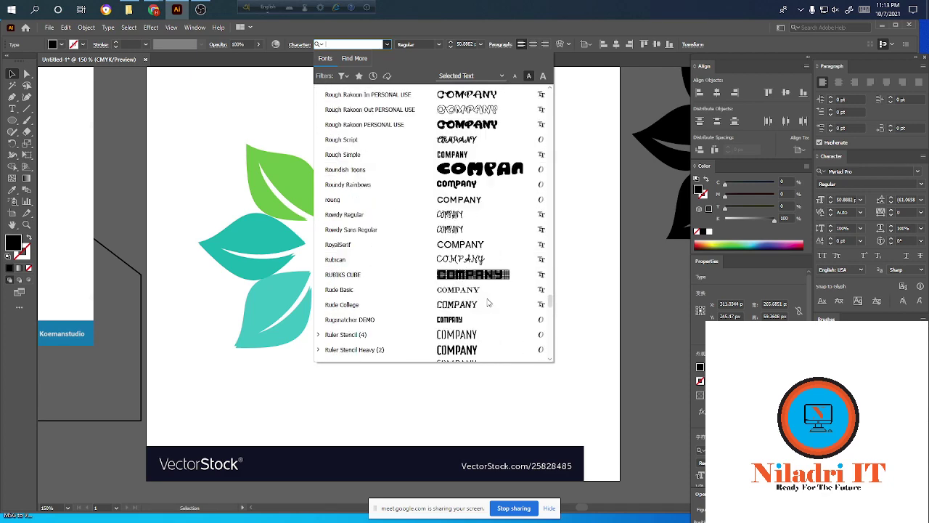
scroll(486, 304, "down", 3)
scroll(479, 298, "down", 3)
scroll(474, 294, "down", 3)
scroll(475, 291, "down", 4)
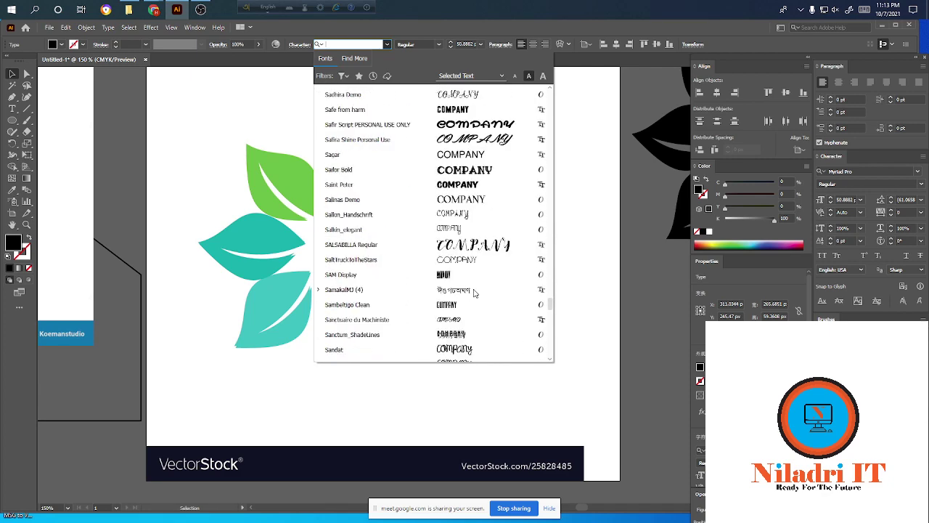
scroll(475, 275, "down", 2)
scroll(480, 218, "up", 4)
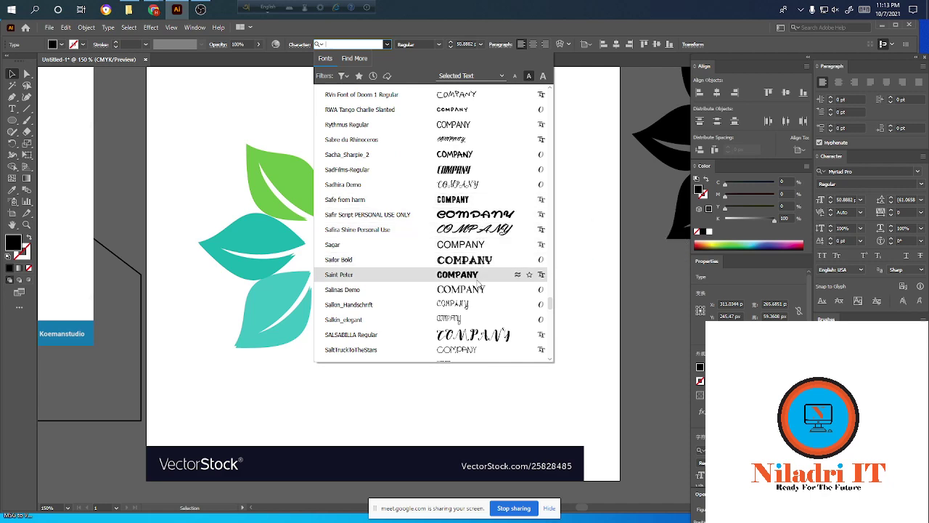
scroll(478, 320, "down", 5)
scroll(478, 318, "down", 4)
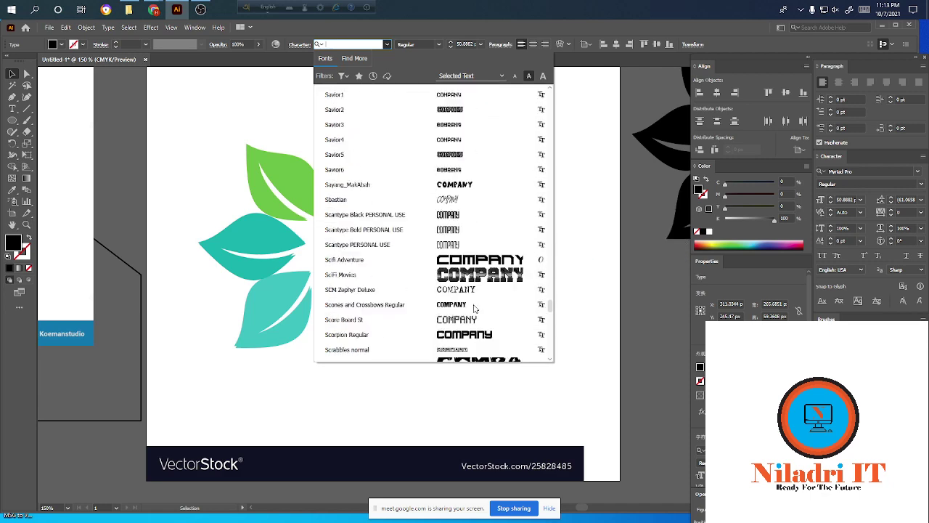
scroll(476, 312, "down", 2)
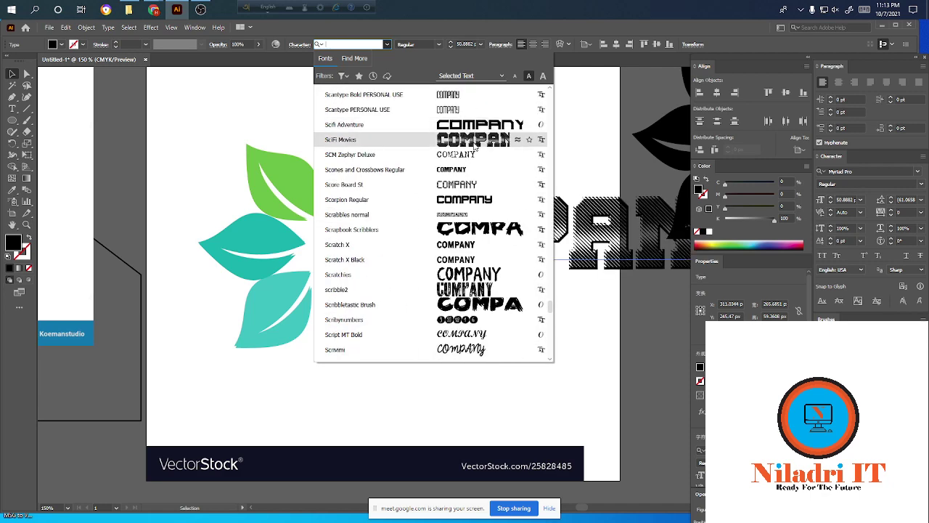
- Try Scorpion Regular, then Adon Black, on the COMPANY text, adjusting its position
left_click(477, 200)
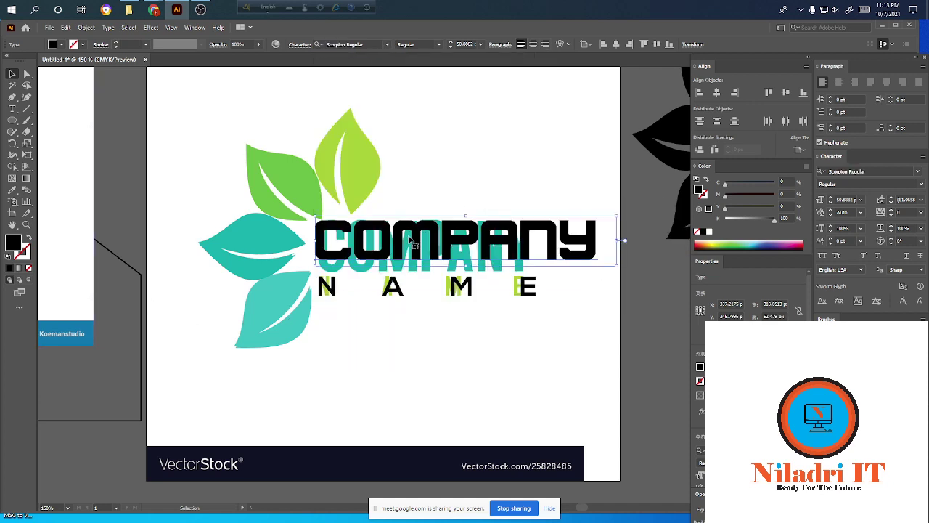
left_click_drag(414, 247, 417, 254)
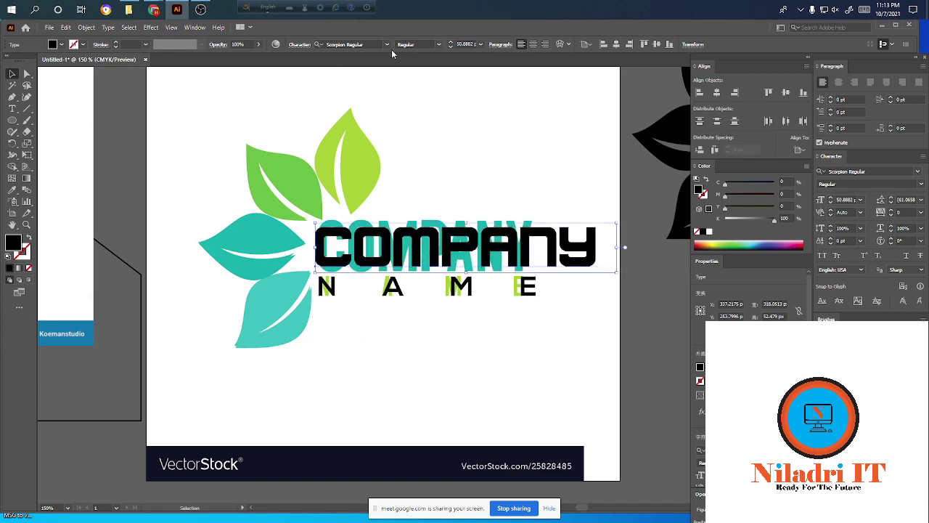
left_click(387, 44)
scroll(439, 283, "down", 5)
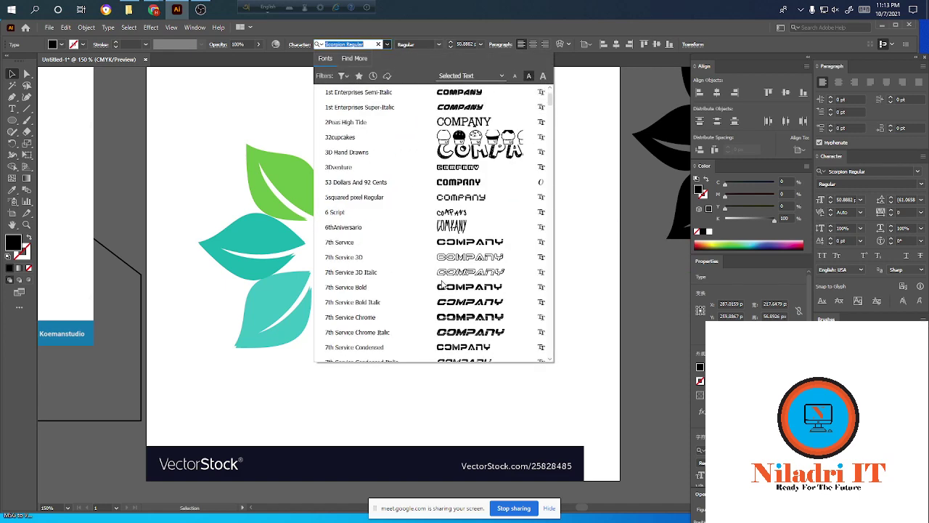
scroll(439, 283, "down", 5)
scroll(439, 283, "down", 5)
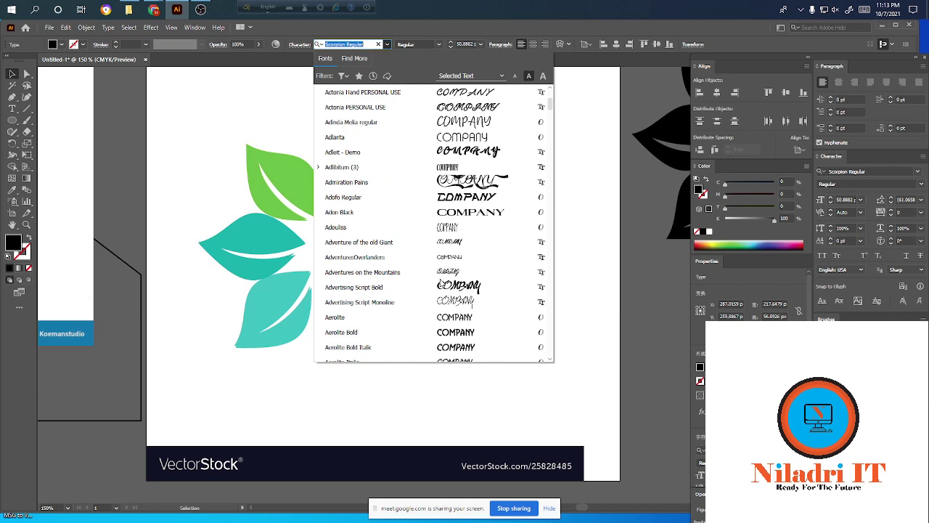
left_click(488, 214)
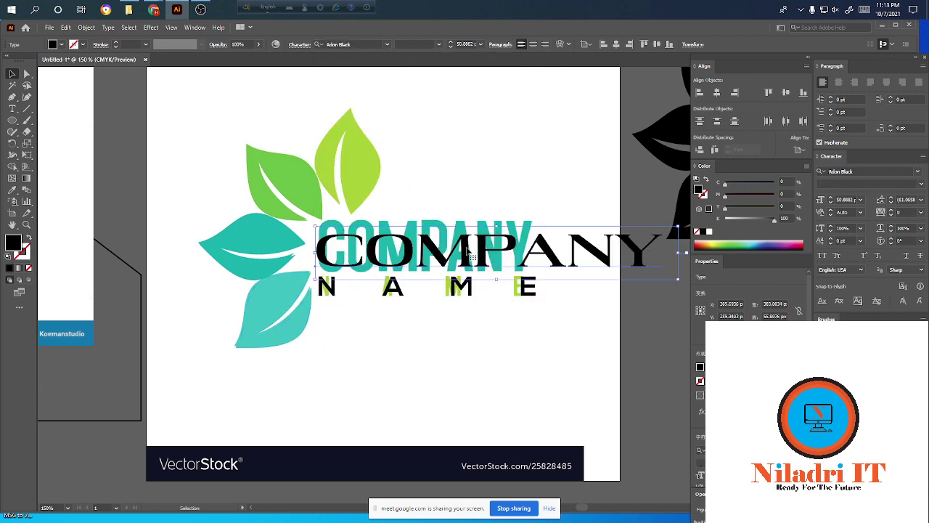
mouse_move(467, 245)
left_mouse_down()
mouse_move(466, 231)
mouse_move(466, 244)
left_mouse_up()
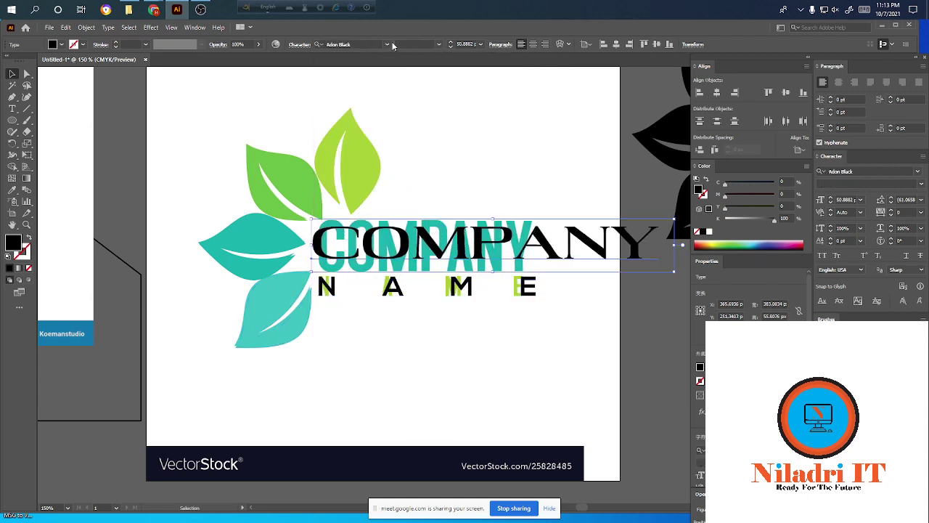
- Apply Ethnocentric to COMPANY, shrink it to about 33 pt, and place it over the teal COMPANY
left_click(386, 45)
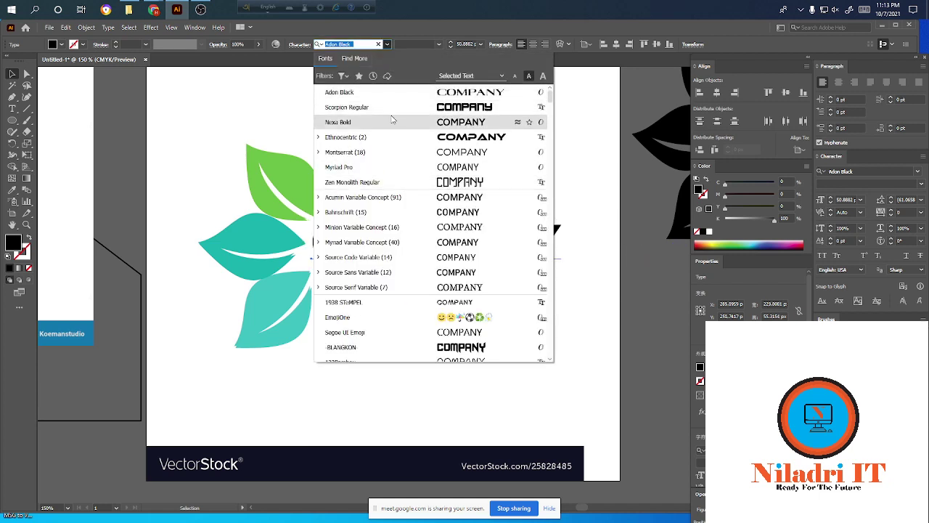
left_click(461, 139)
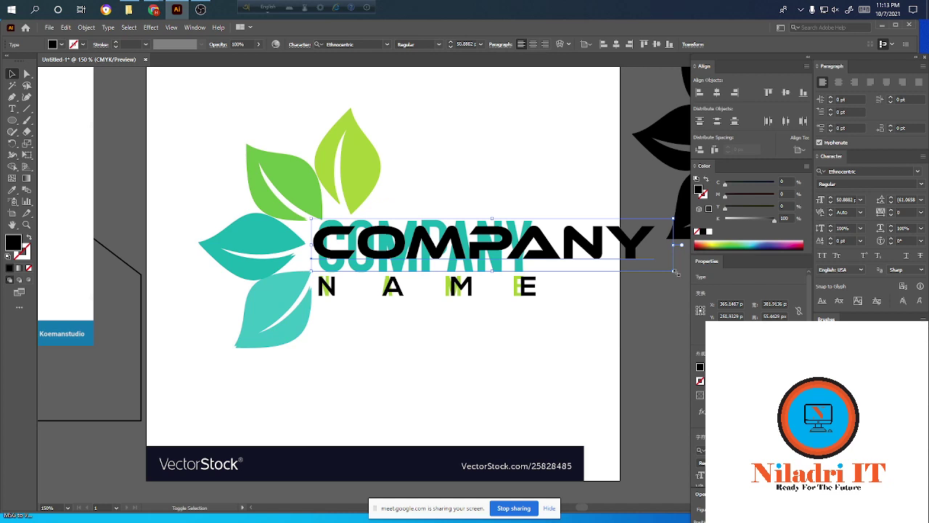
left_click_drag(675, 272, 546, 254)
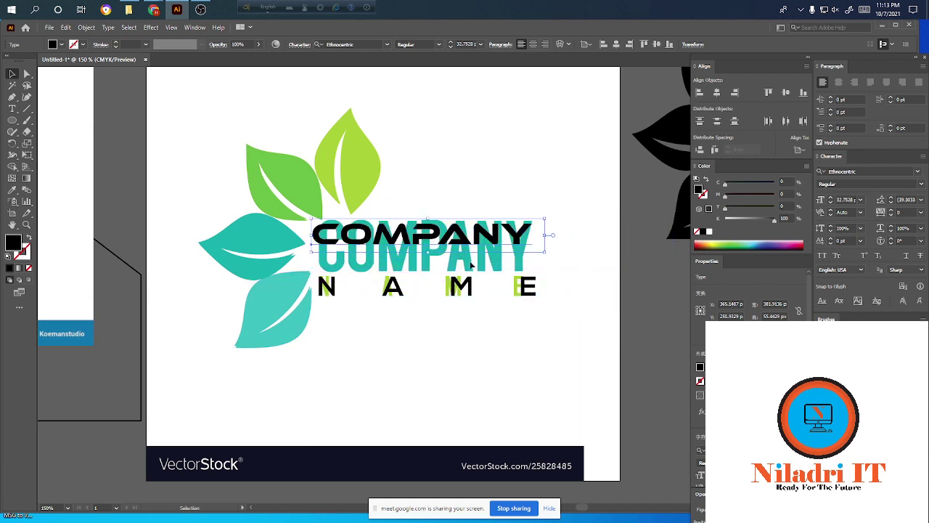
left_click_drag(462, 244, 465, 256)
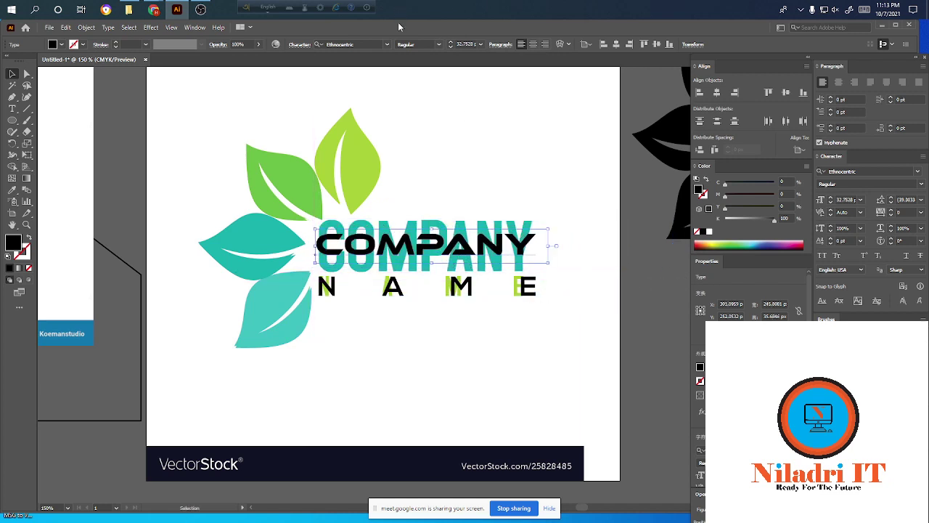
- Apply Zen Monolith Regular to COMPANY and keep browsing the font list
left_click(388, 44)
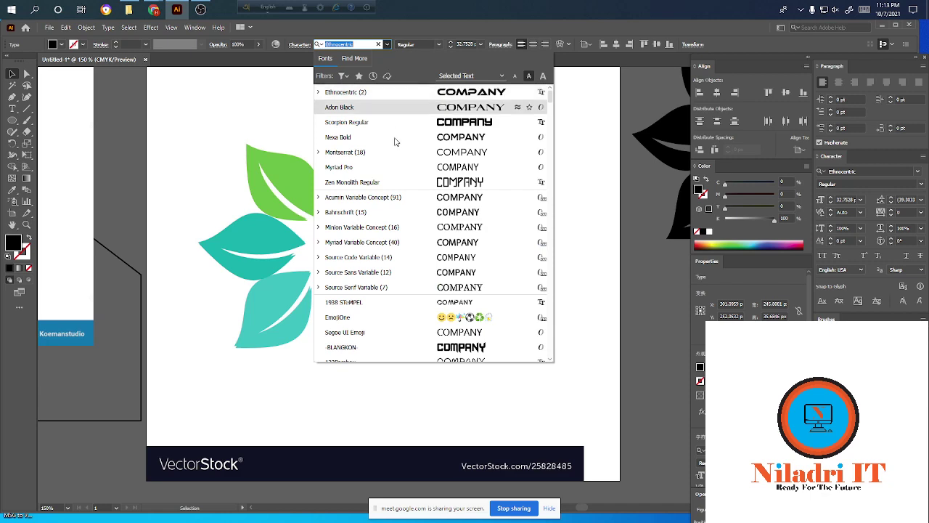
left_click(418, 184)
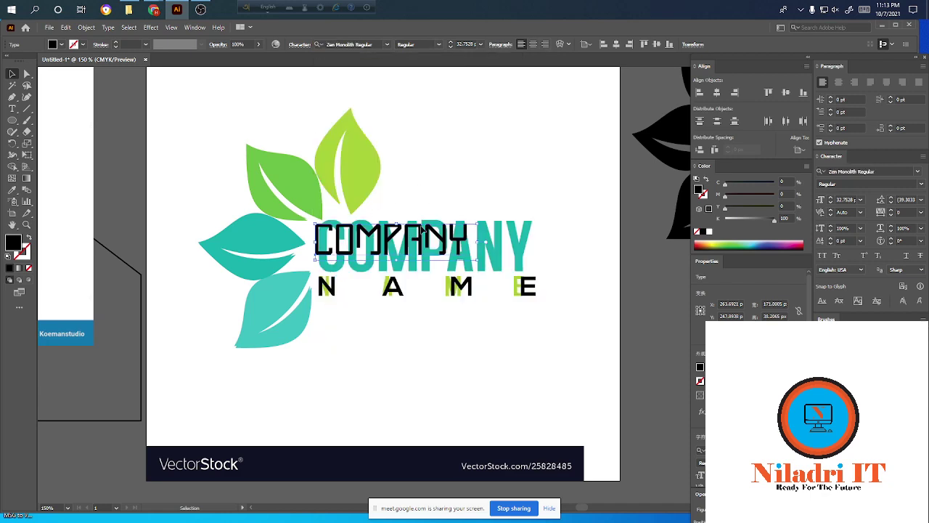
left_click(388, 44)
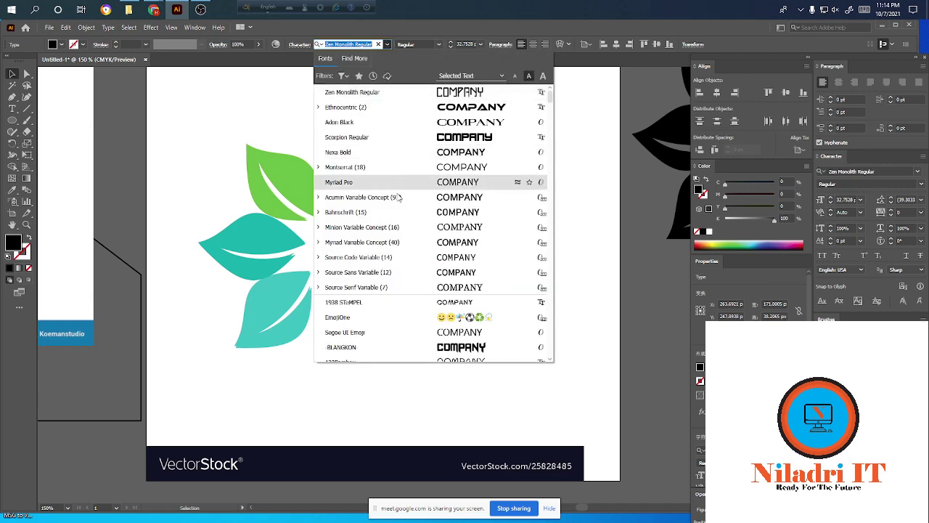
left_click(550, 101)
scroll(479, 218, "down", 10)
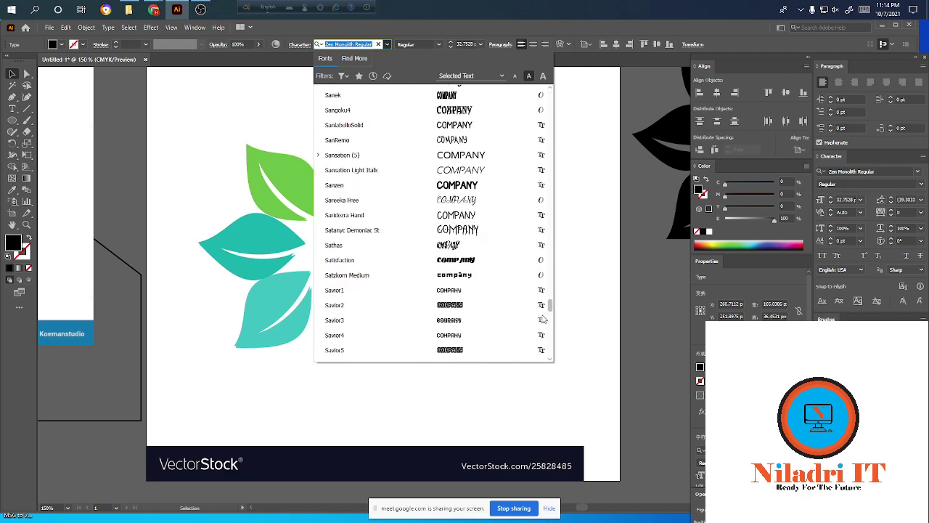
scroll(479, 218, "down", 10)
scroll(479, 246, "down", 10)
scroll(479, 265, "up", 5)
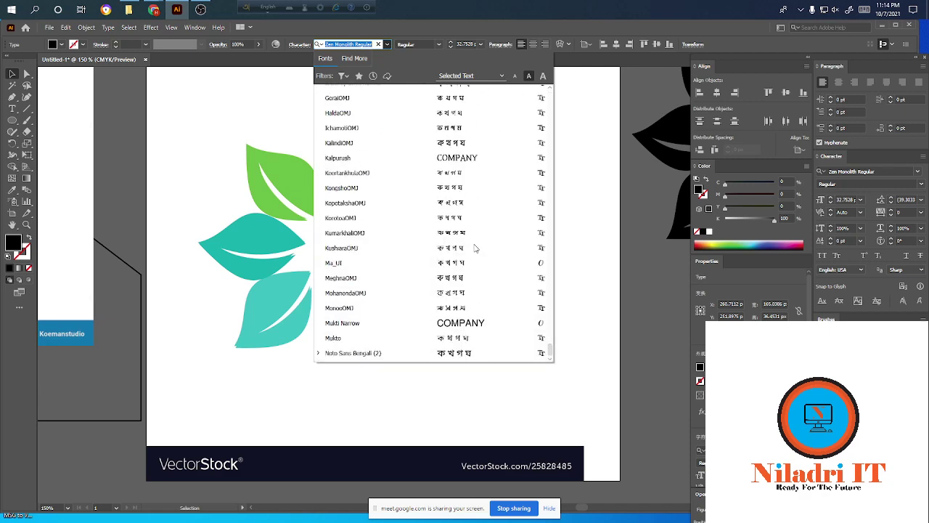
scroll(479, 247, "up", 5)
scroll(479, 247, "up", 5)
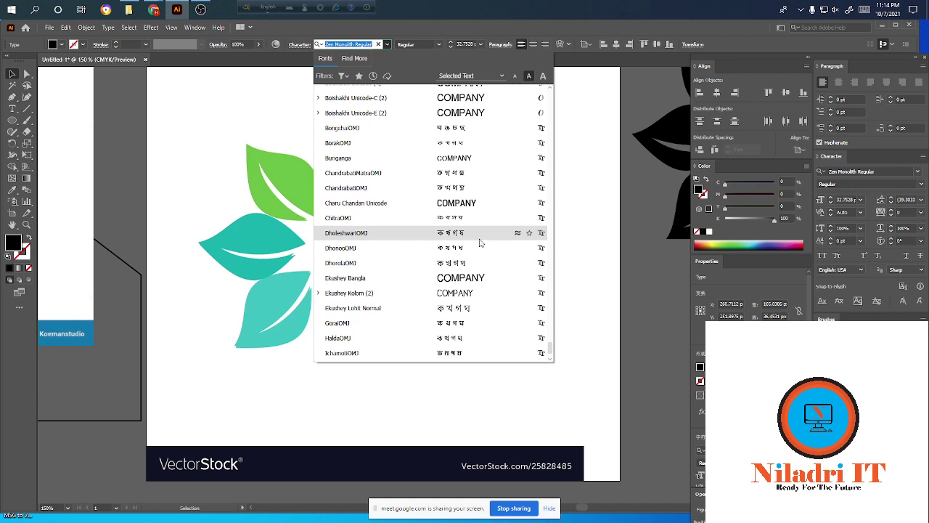
- Search for Poppins and set COMPANY in Poppins Bold
key("BackSpace")
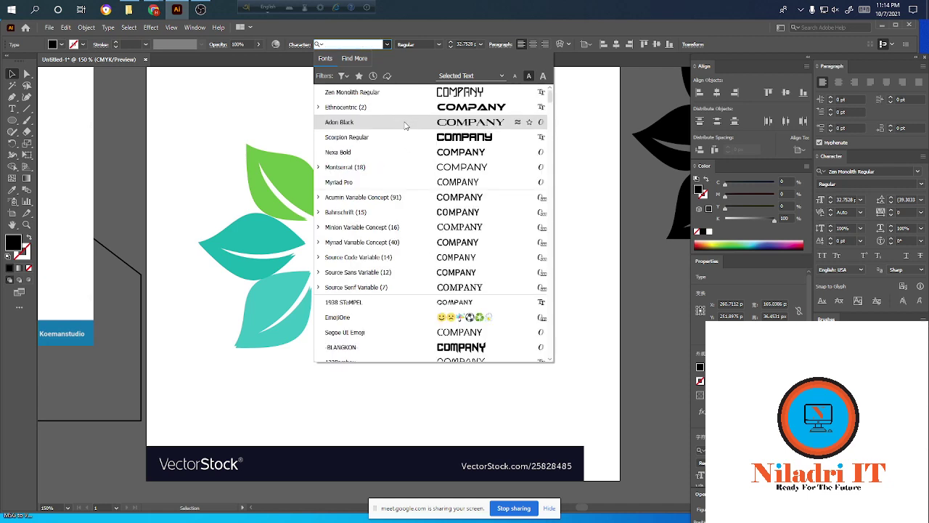
type("popi")
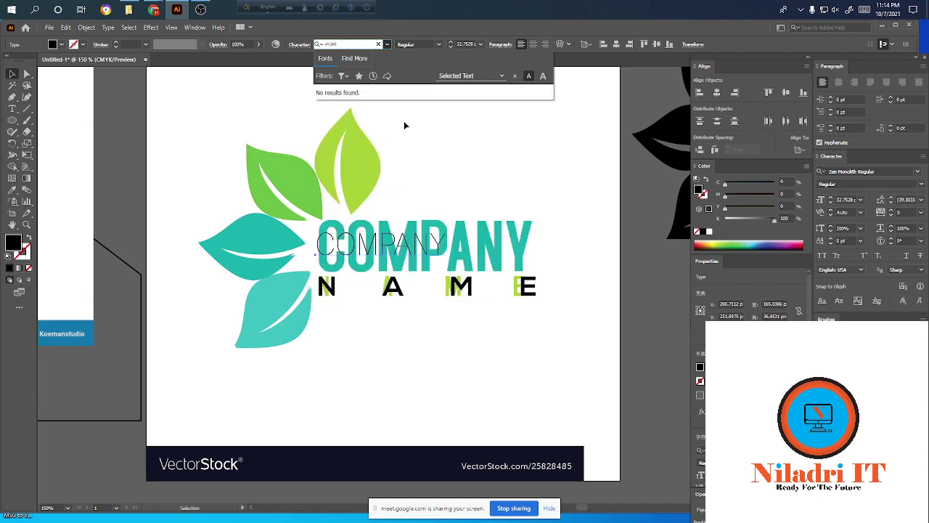
key("BackSpace")
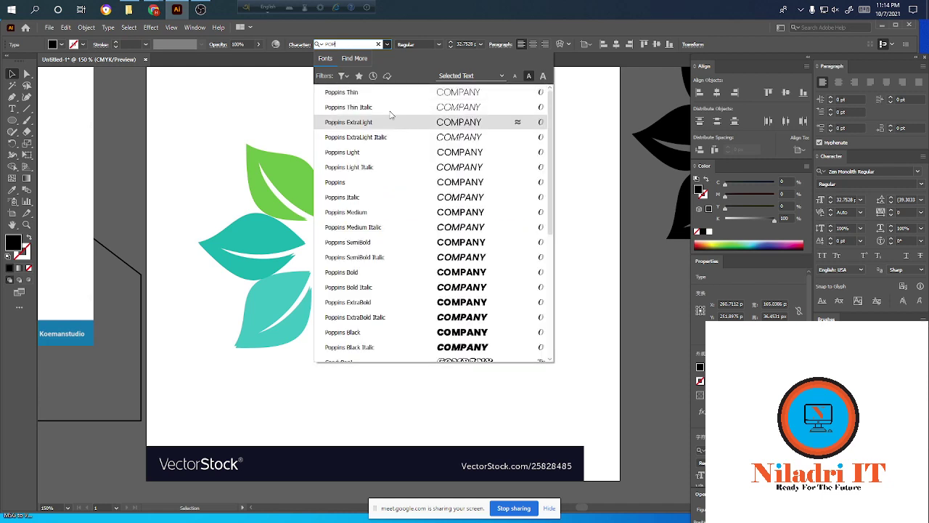
mouse_move(407, 317)
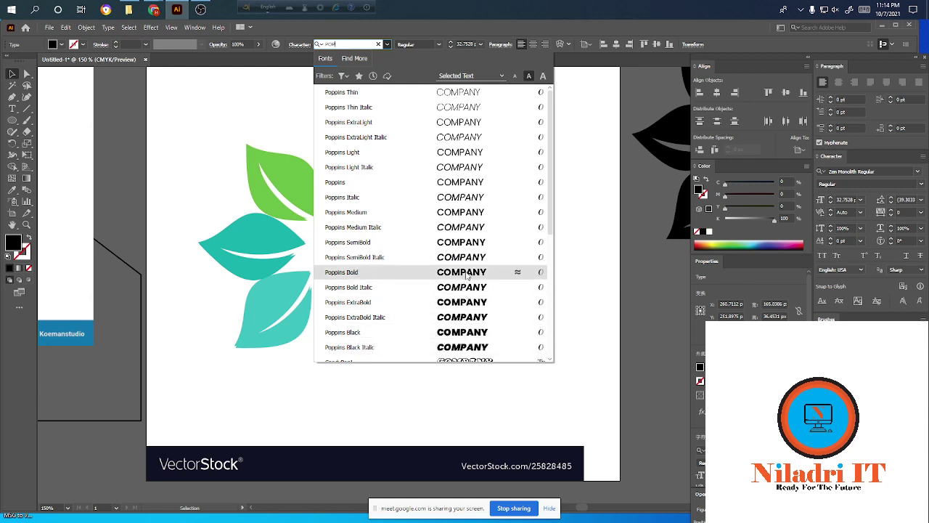
left_click(462, 323)
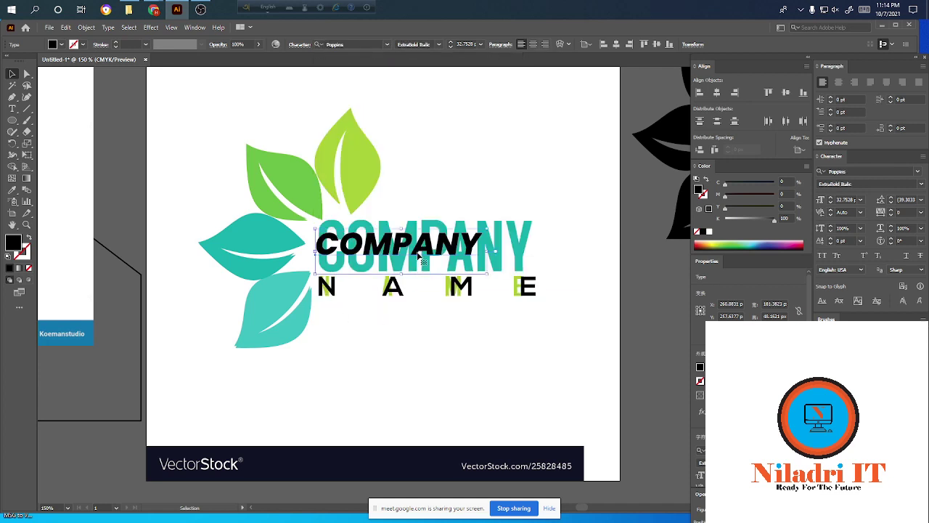
left_click(440, 45)
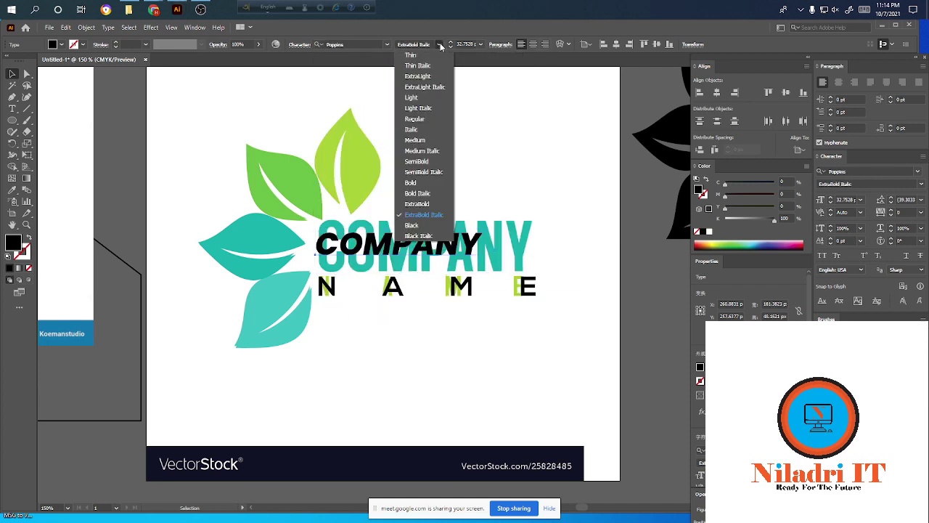
left_click(410, 182)
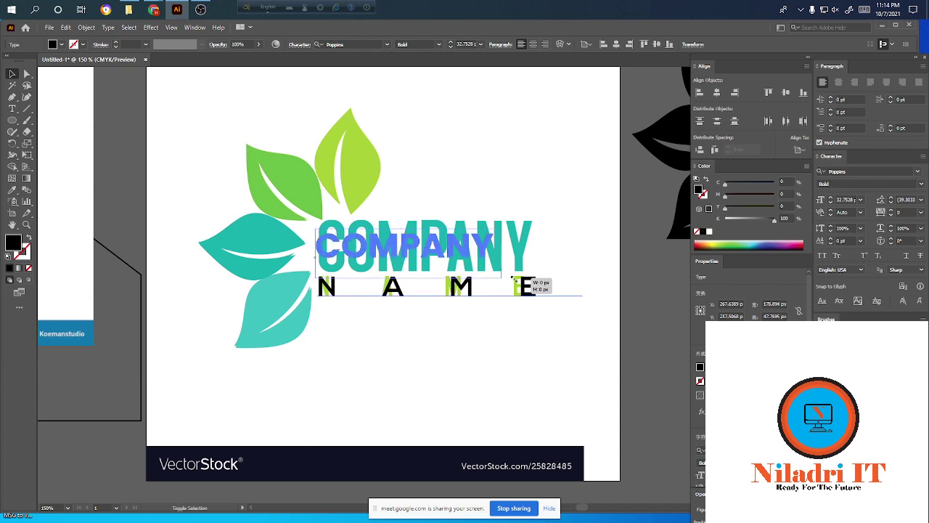
- Enlarge and reposition COMPANY to cover the teal wordmark above NAME
left_click_drag(540, 286, 554, 290)
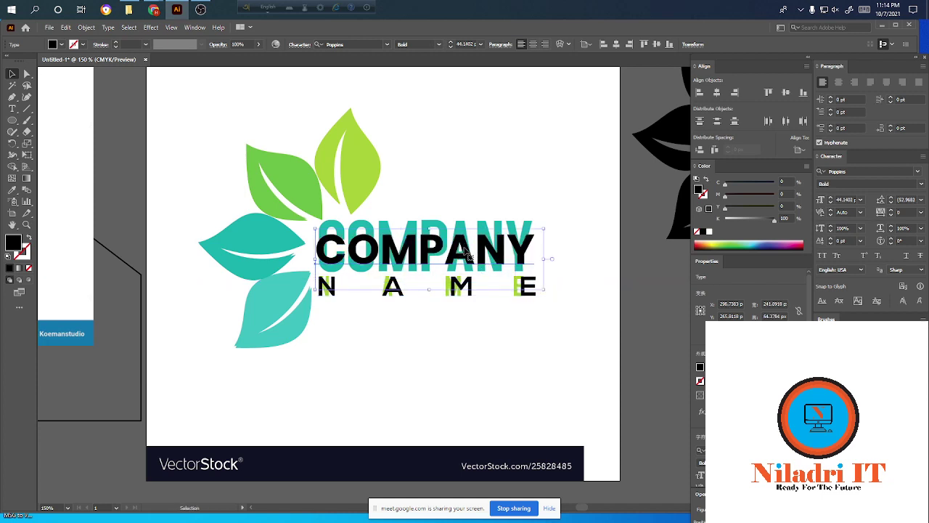
mouse_move(465, 248)
left_mouse_down()
mouse_move(465, 240)
mouse_move(471, 252)
left_mouse_up()
mouse_move(547, 283)
left_mouse_down()
mouse_move(560, 296)
mouse_move(554, 286)
left_mouse_up()
left_click_drag(530, 250, 525, 250)
- Browse the font list, search 'lat', and apply Lato Bold to the black COMPANY text
left_click(393, 45)
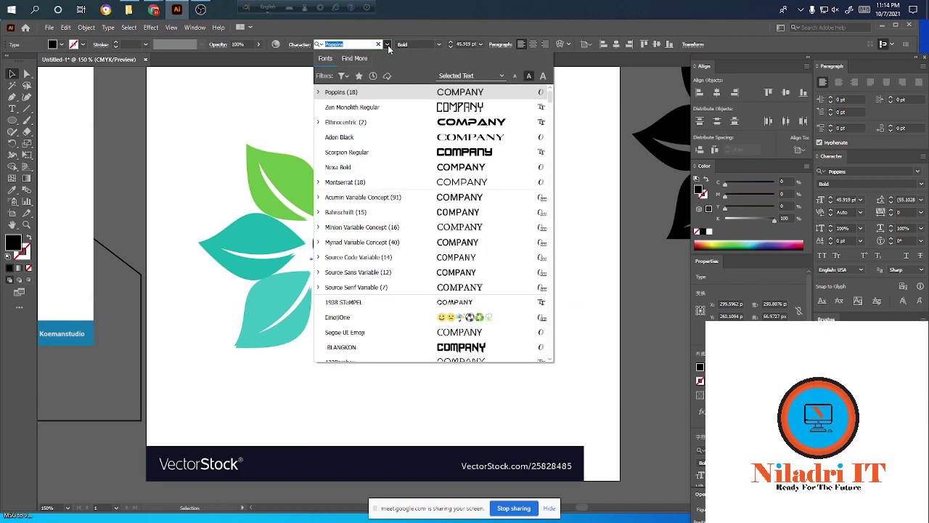
scroll(428, 251, "up", 10)
scroll(429, 252, "down", 5)
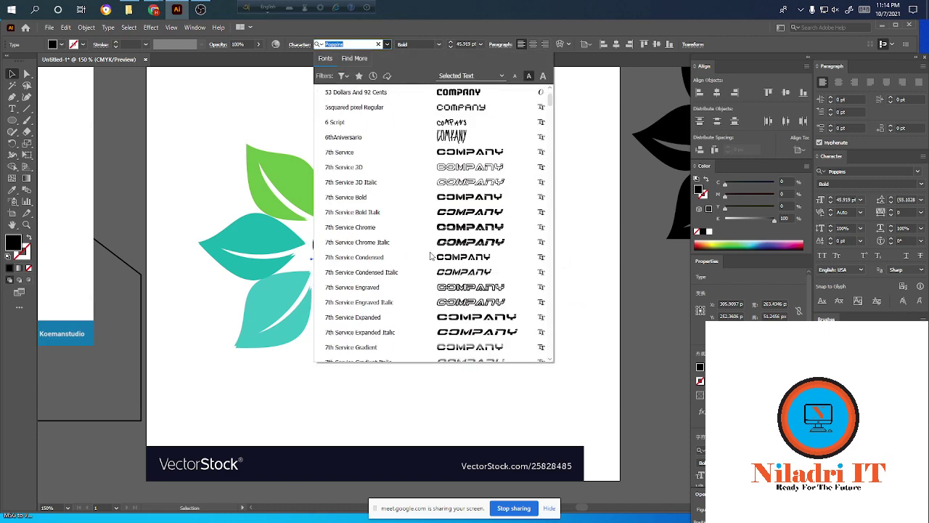
scroll(436, 265, "down", 5)
scroll(444, 279, "down", 5)
scroll(448, 285, "down", 3)
scroll(450, 279, "down", 3)
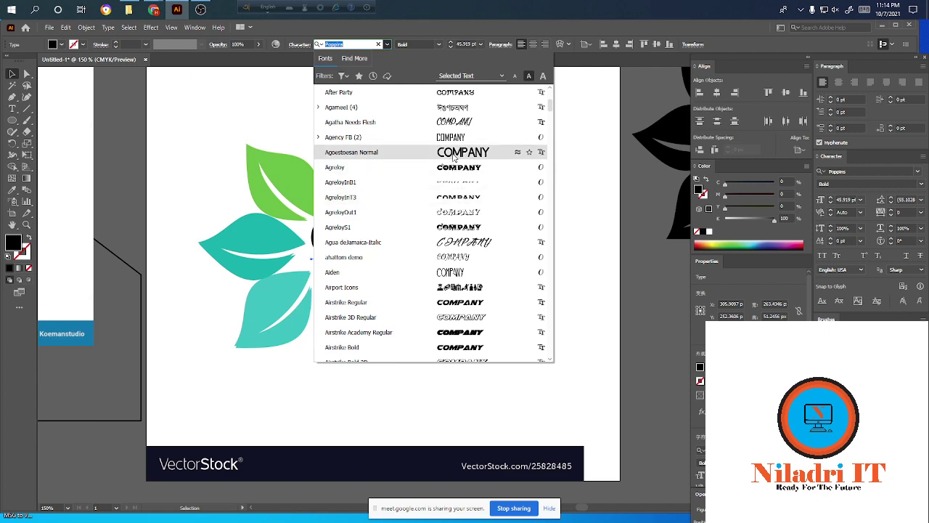
scroll(455, 272, "down", 6)
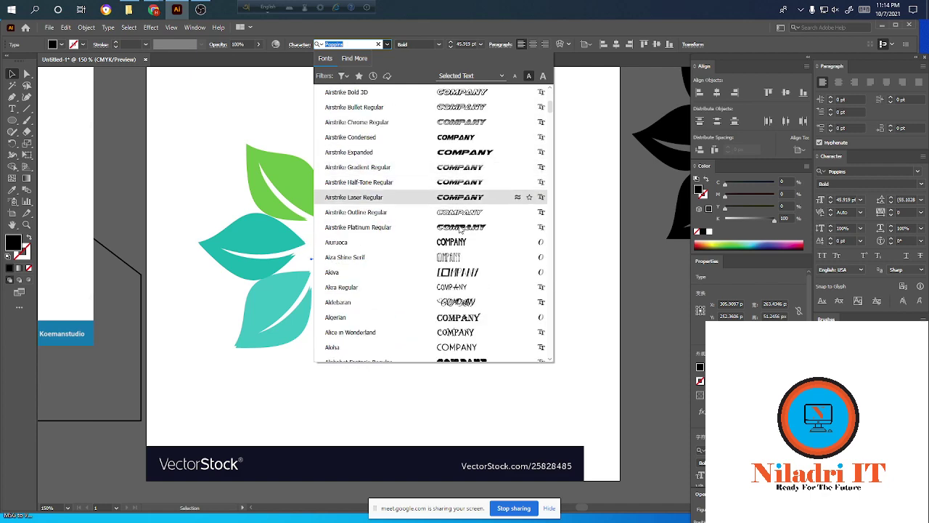
scroll(458, 230, "down", 8)
scroll(461, 240, "down", 6)
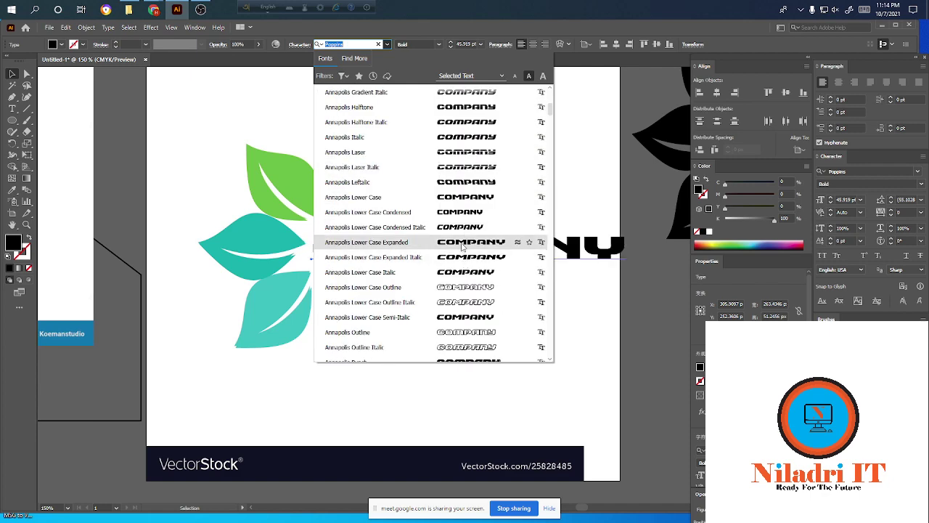
scroll(462, 250, "down", 5)
scroll(462, 247, "down", 5)
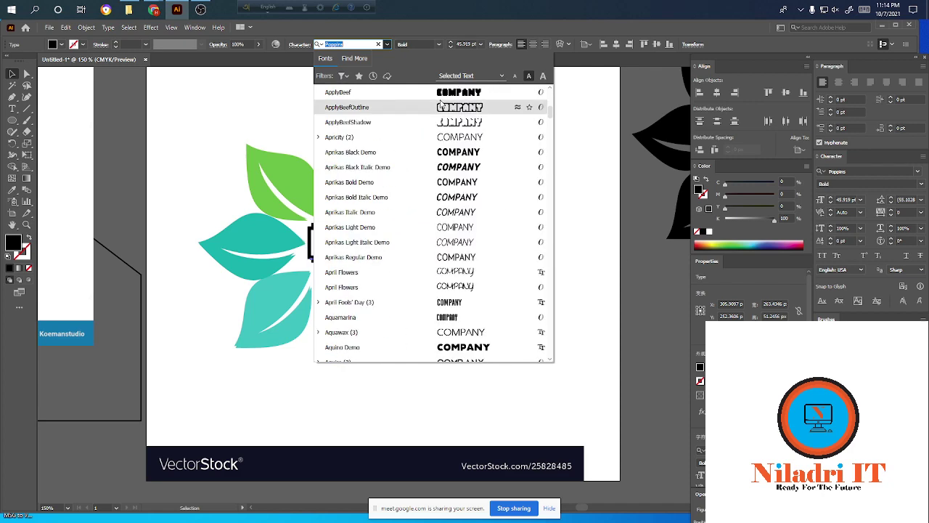
type("la")
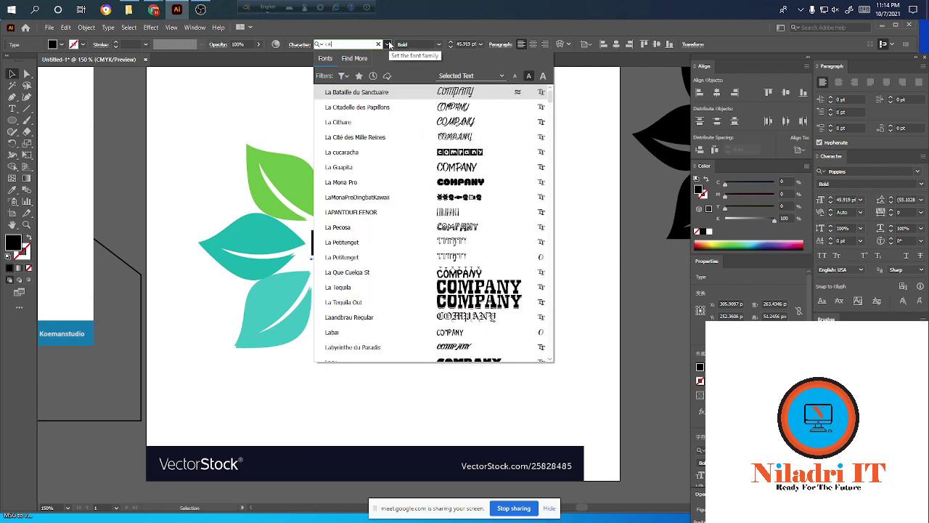
type("t")
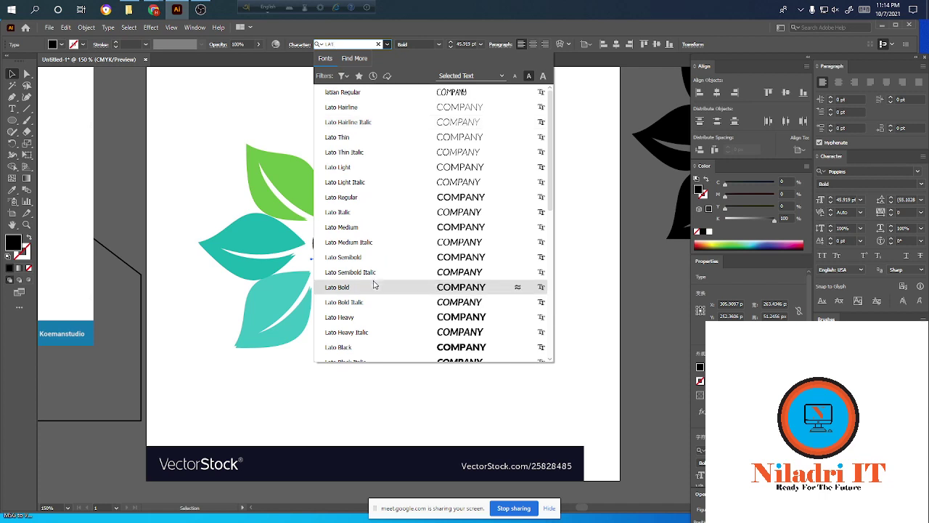
left_click(375, 287)
- Shift COMPANY slightly right and enlarge it to 68 pt over the teal lettering
left_click_drag(491, 251, 498, 252)
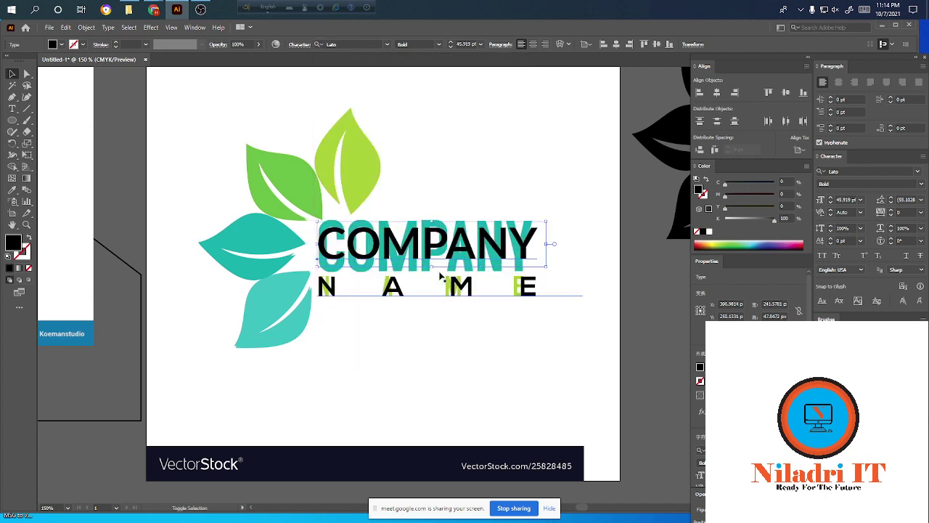
left_click_drag(433, 267, 433, 280)
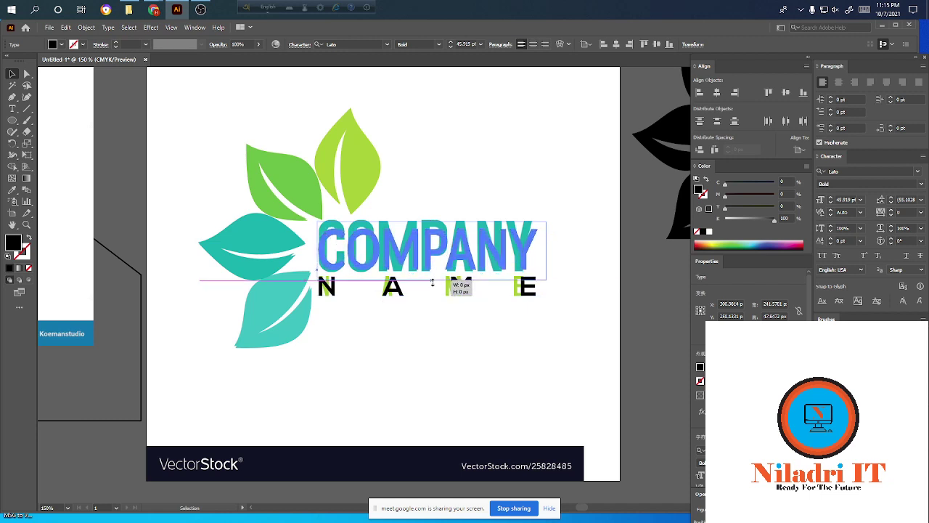
left_click_drag(432, 220, 426, 209)
- Try Adon Black on COMPANY and rescale it to match the teal lettering
left_click(387, 44)
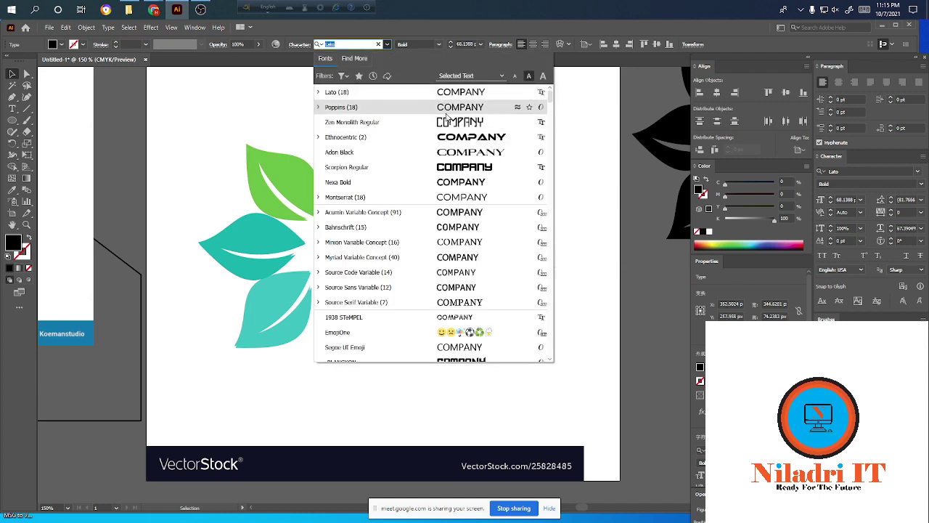
left_click(457, 153)
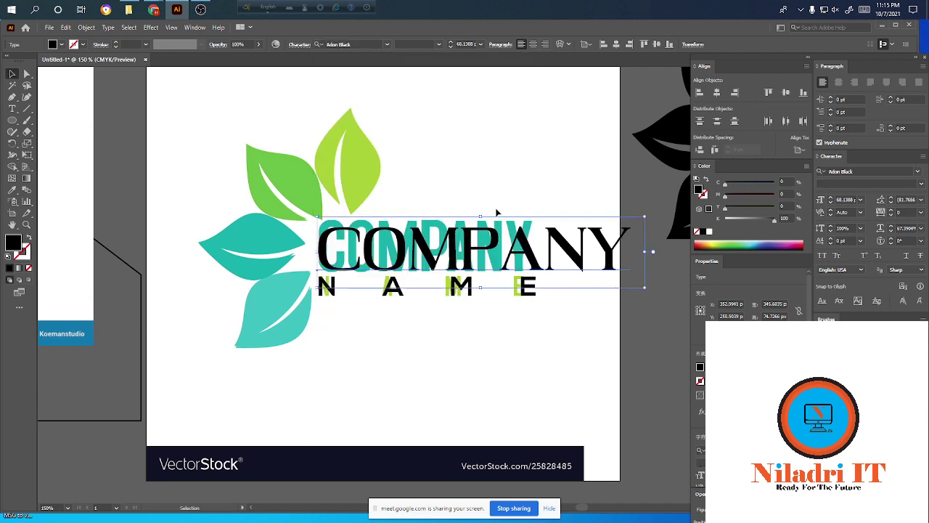
left_click_drag(481, 216, 490, 218)
left_click_drag(648, 250, 543, 252)
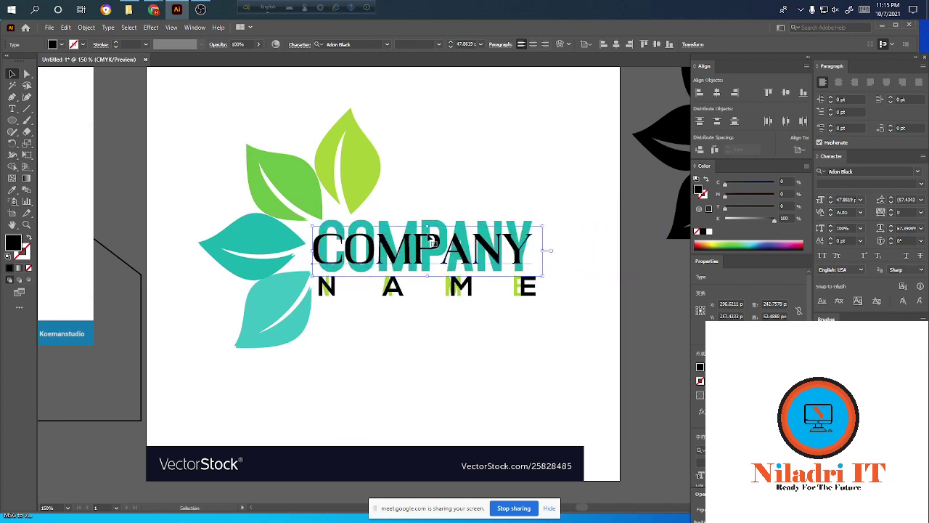
left_click_drag(428, 225, 436, 214)
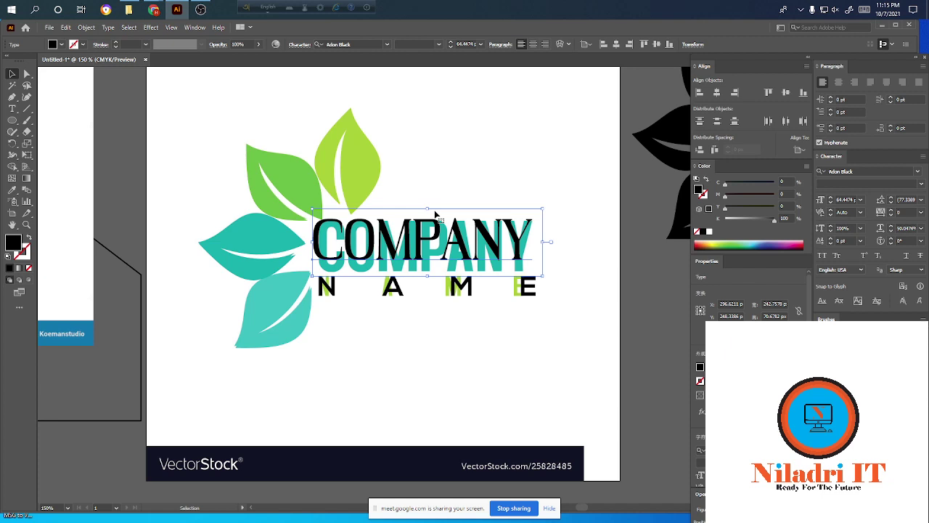
- Search 'Beba', apply Bebas to COMPANY, and move it right across the teal wordmark
left_click(388, 45)
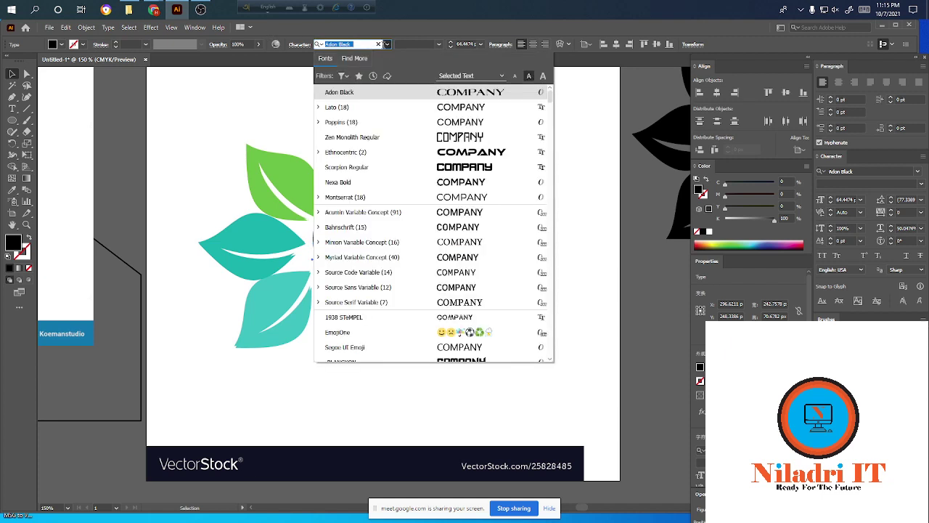
type("Be")
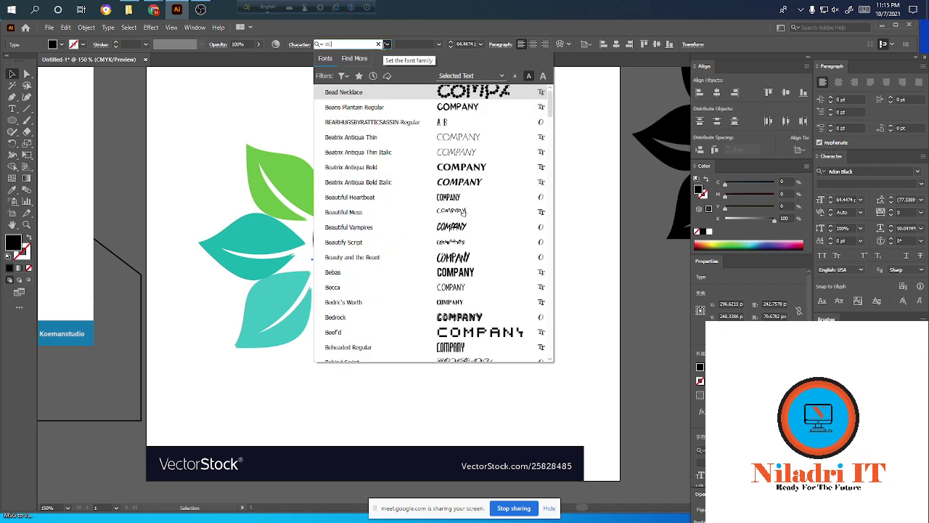
type("b")
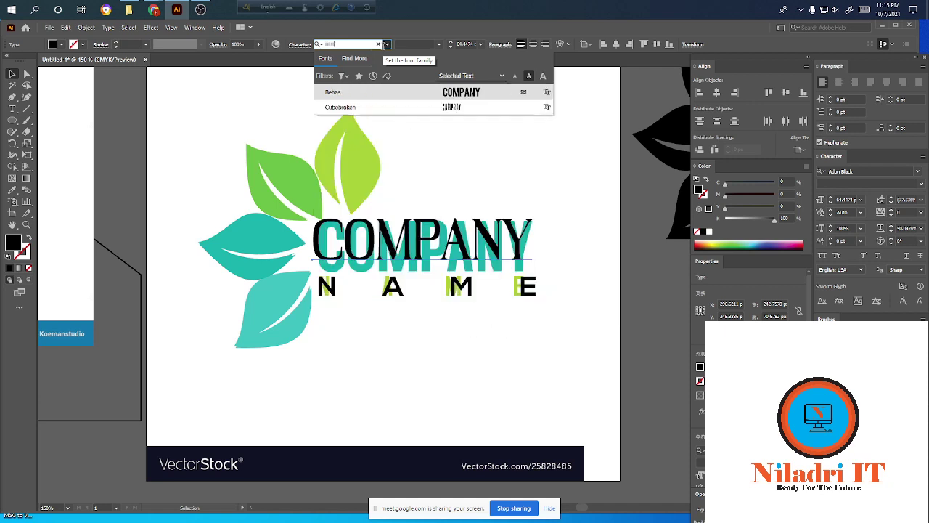
type("as")
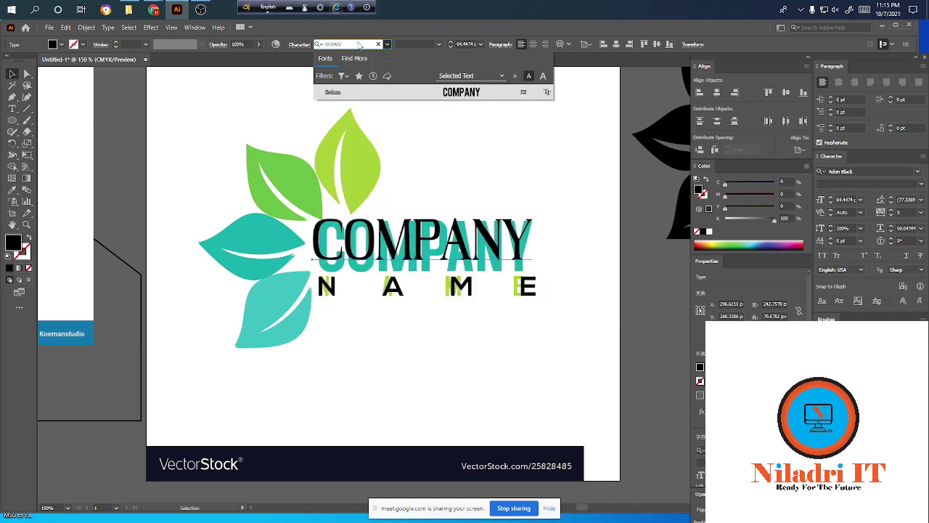
left_click(367, 93)
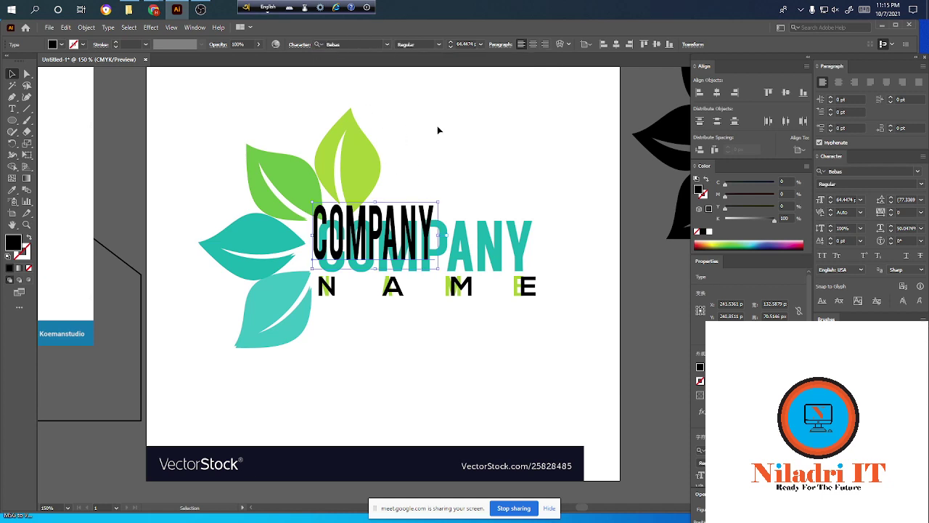
mouse_move(417, 251)
left_mouse_down()
mouse_move(427, 263)
mouse_move(535, 251)
left_mouse_up()
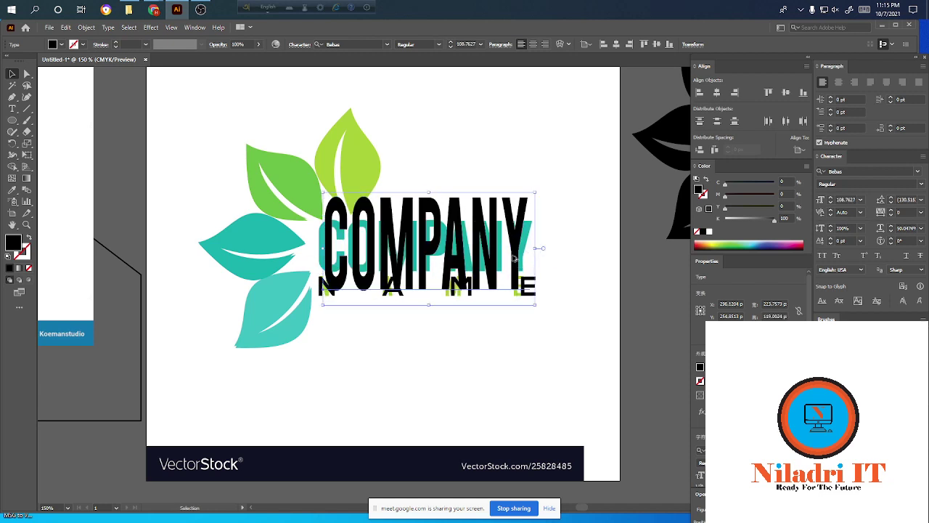
- Rescale the Bebas COMPANY text to fit the teal lettering's height
scroll(514, 257, "down", 2)
scroll(522, 275, "up", 2)
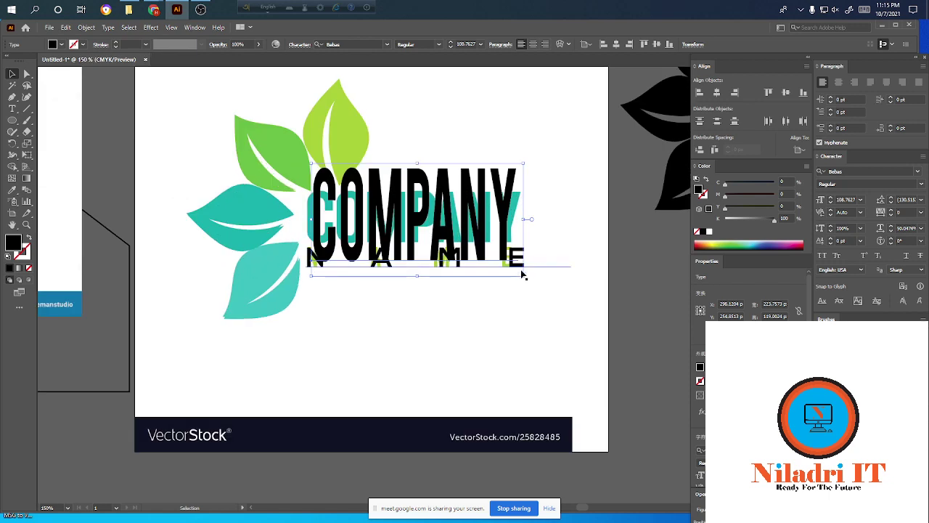
left_click_drag(522, 275, 477, 261)
left_click_drag(386, 198, 387, 206)
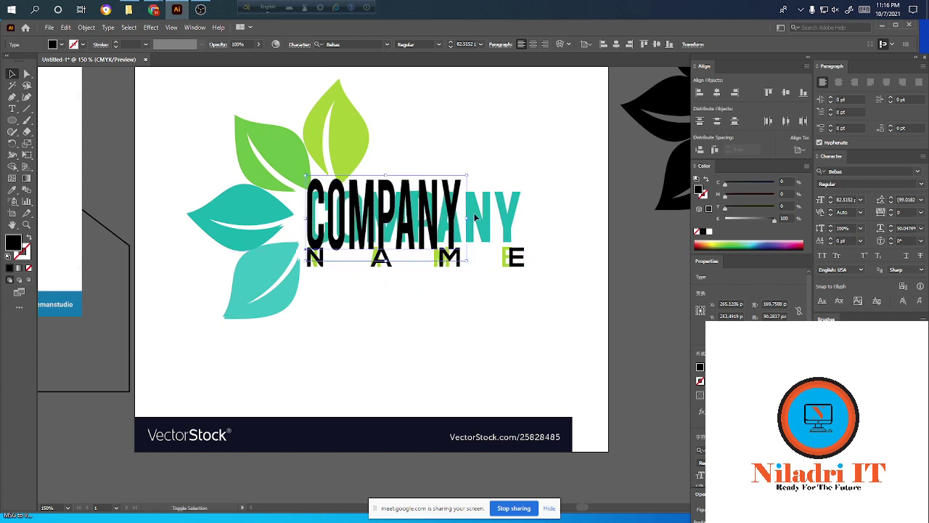
left_click_drag(468, 218, 532, 217)
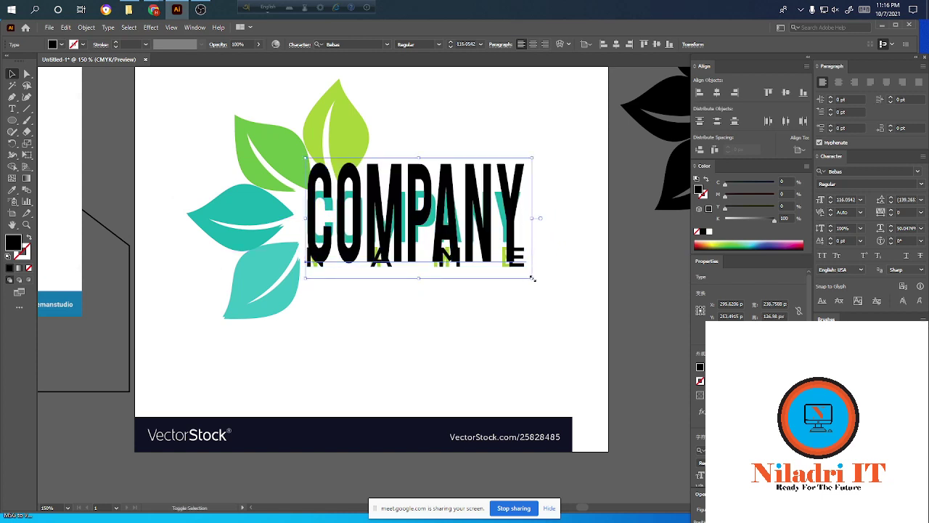
left_click_drag(532, 277, 485, 254)
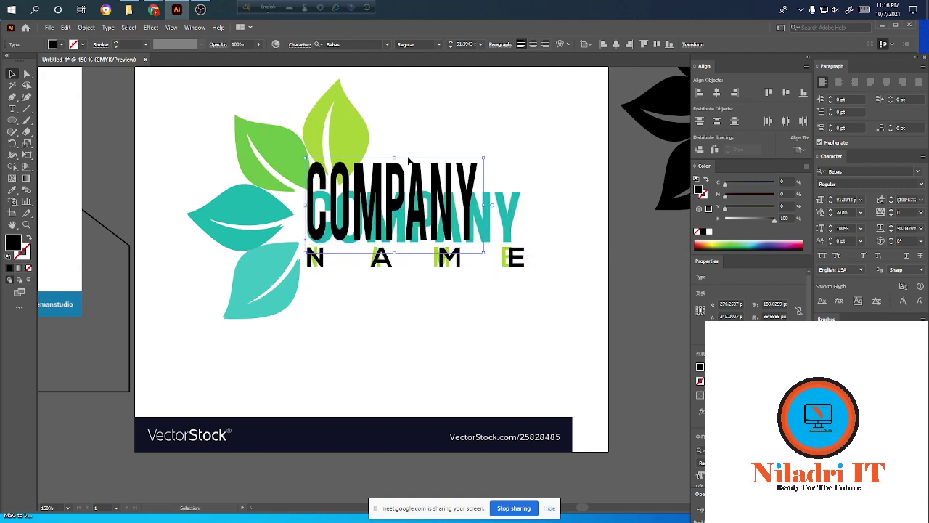
left_click_drag(395, 156, 394, 187)
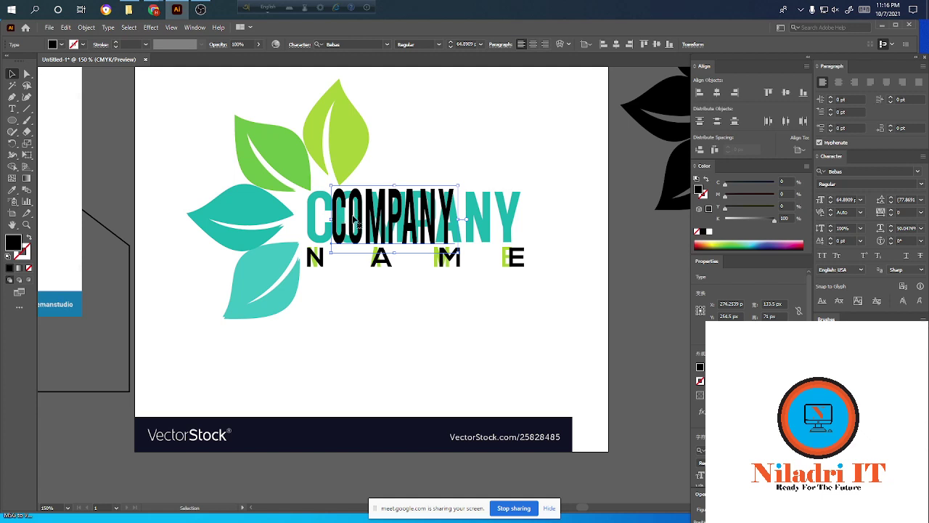
- Widen COMPANY's tracking twice with Alt+Right and align it with the teal text
key("alt+Right")
key("alt+Right")
key("alt+Right")
key("alt+Right")
key("alt+Right")
key("alt+Right")
key("alt+Right")
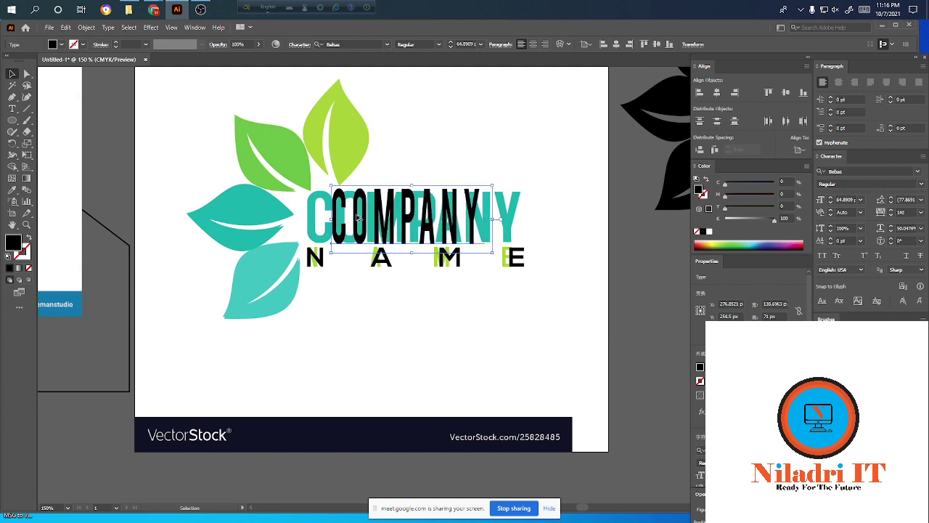
key("alt+Right")
key("alt+Right")
key("alt+Right")
key("alt+Right")
key("alt+Right")
key("alt+Right")
key("alt+Right")
key("alt+Right")
key("alt+Right")
key("alt+Right")
key("alt+Right")
key("alt+Right")
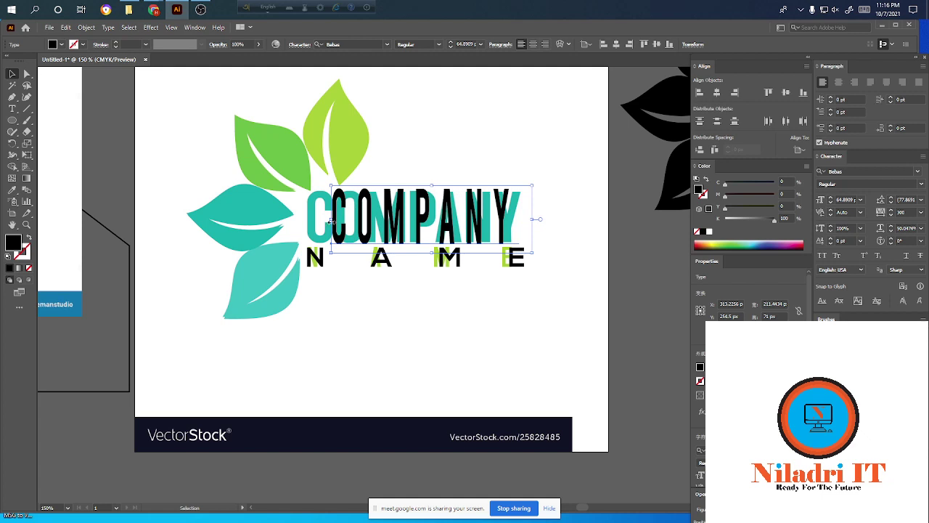
left_click_drag(332, 221, 307, 222)
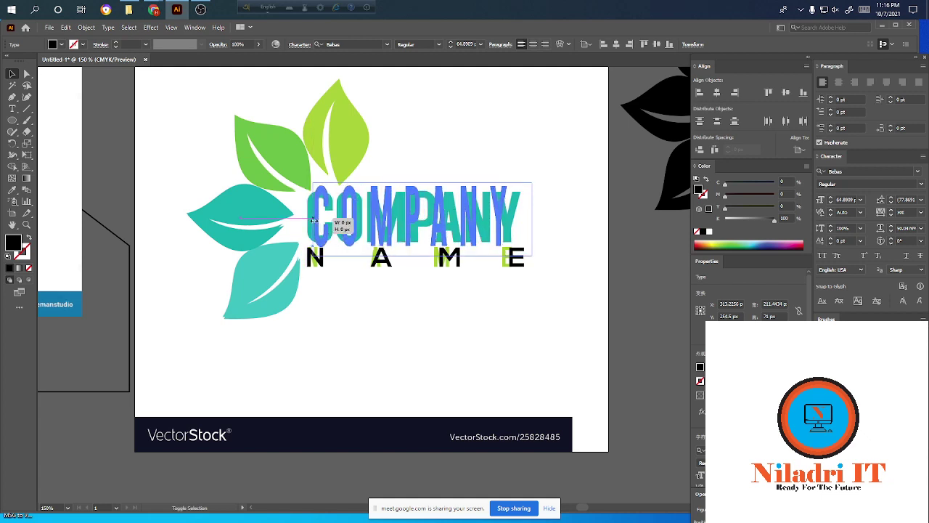
left_click_drag(312, 221, 312, 221)
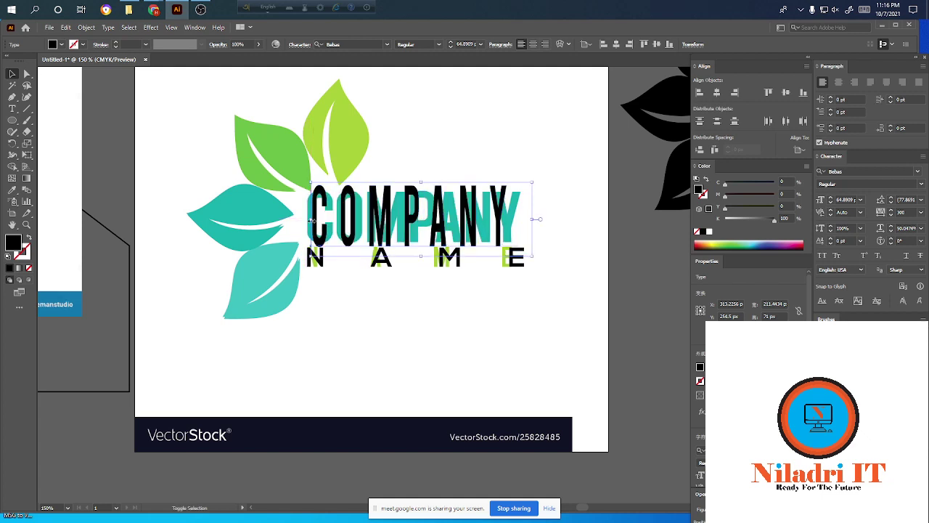
left_click(541, 186)
left_click_drag(501, 220, 502, 218)
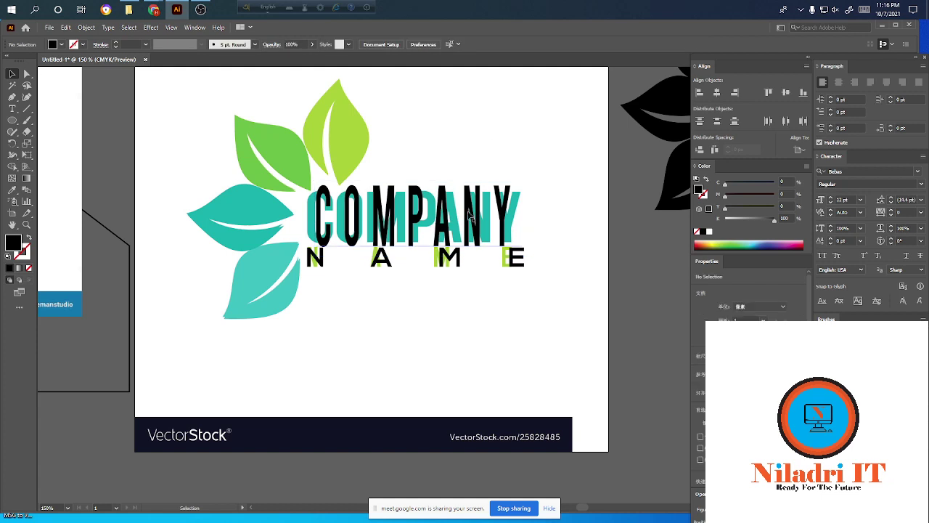
- Convert the COMPANY and NAME text to outlines
left_click(444, 230)
right_click(444, 230)
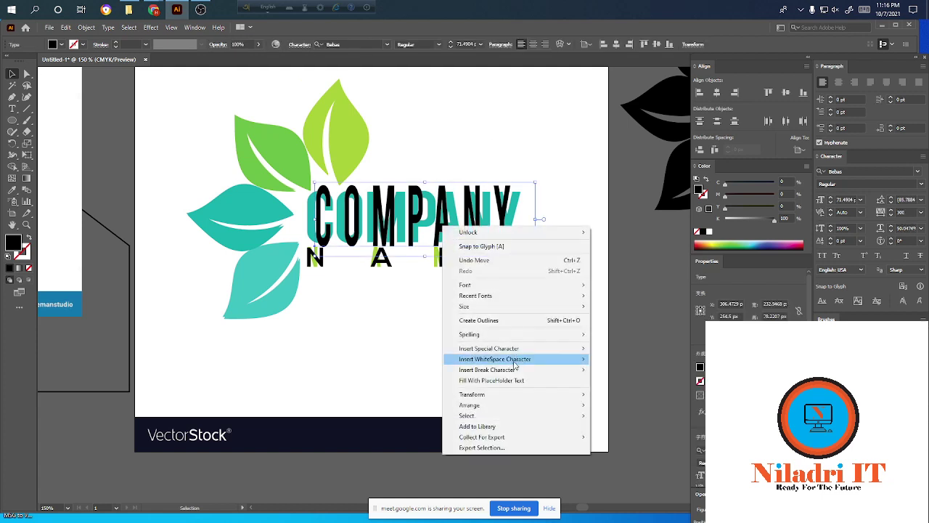
left_click(490, 324)
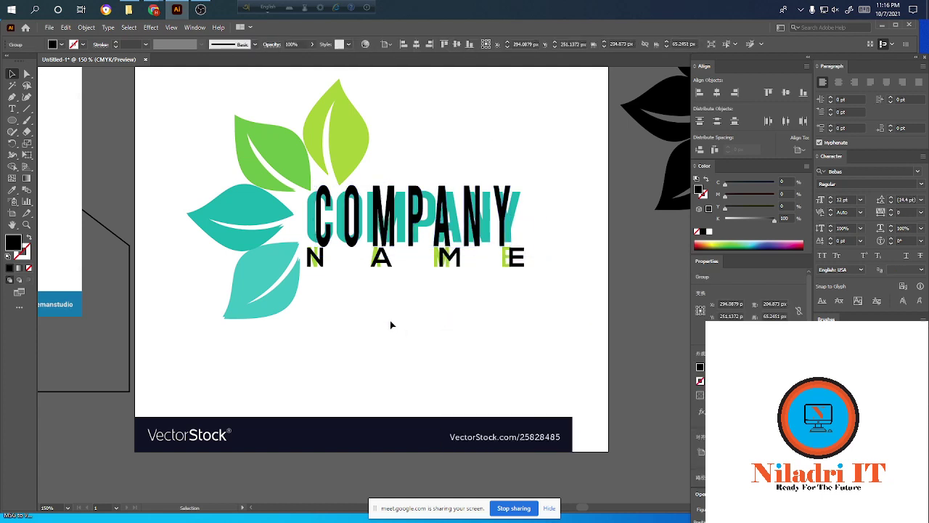
left_click(392, 262)
right_click(389, 261)
left_click(442, 354)
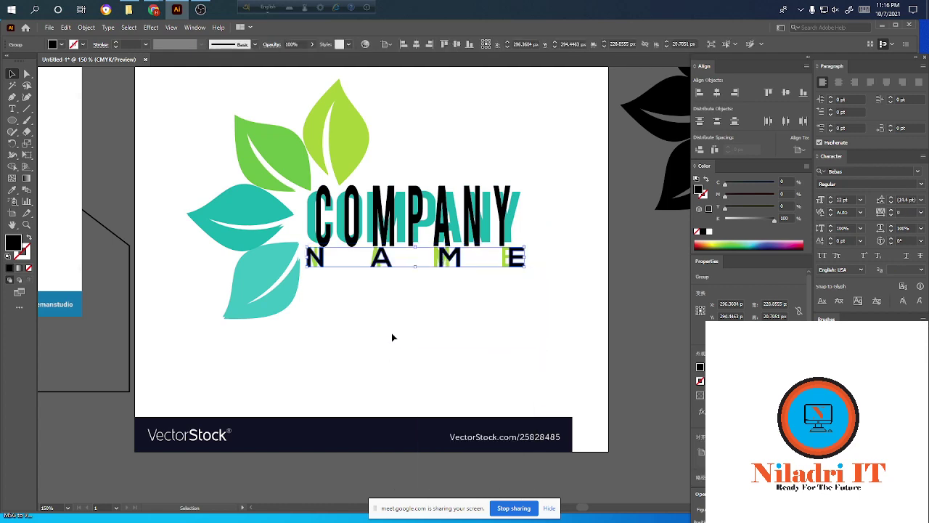
left_click(391, 332)
- Move the COMPANY outlines left and stretch them to cover the teal wordmark
scroll(421, 270, "down", 1)
left_click(396, 255)
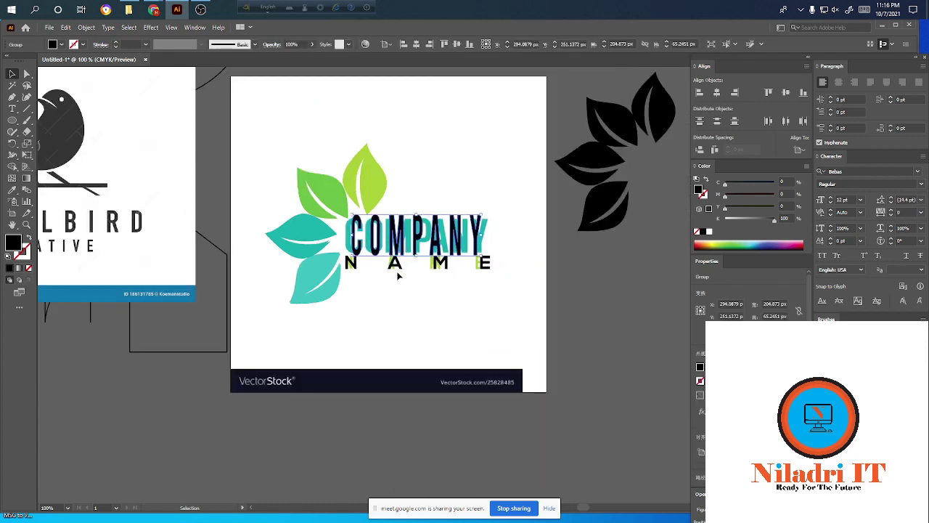
scroll(406, 255, "up", 2)
left_click_drag(427, 255, 428, 241)
left_click_drag(344, 231, 321, 235)
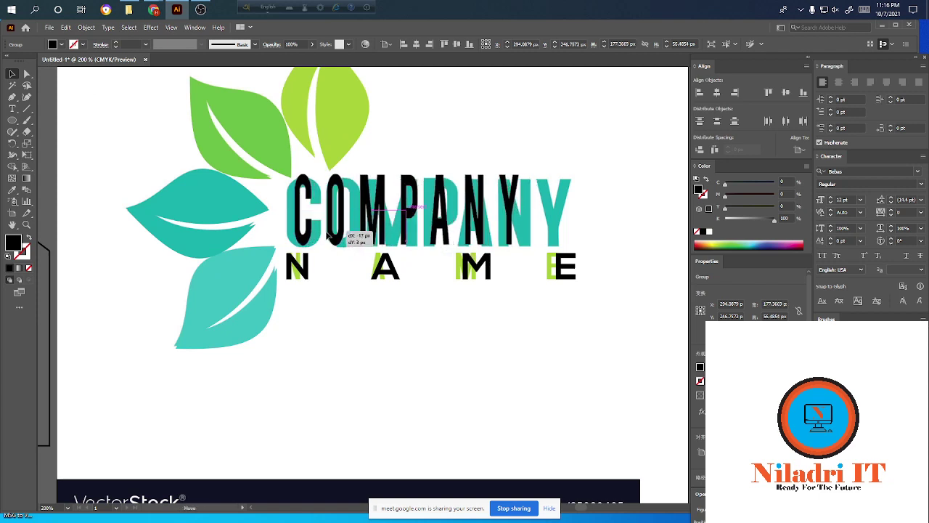
left_click_drag(517, 211, 568, 202)
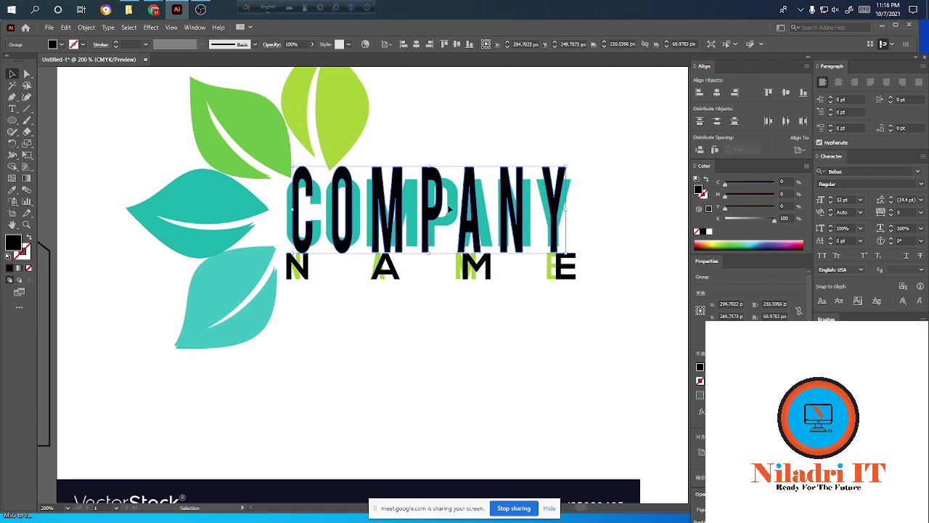
left_click(519, 267)
- Zoom out to view the artboard, then reselect COMPANY and zoom back in
key("ctrl+minus")
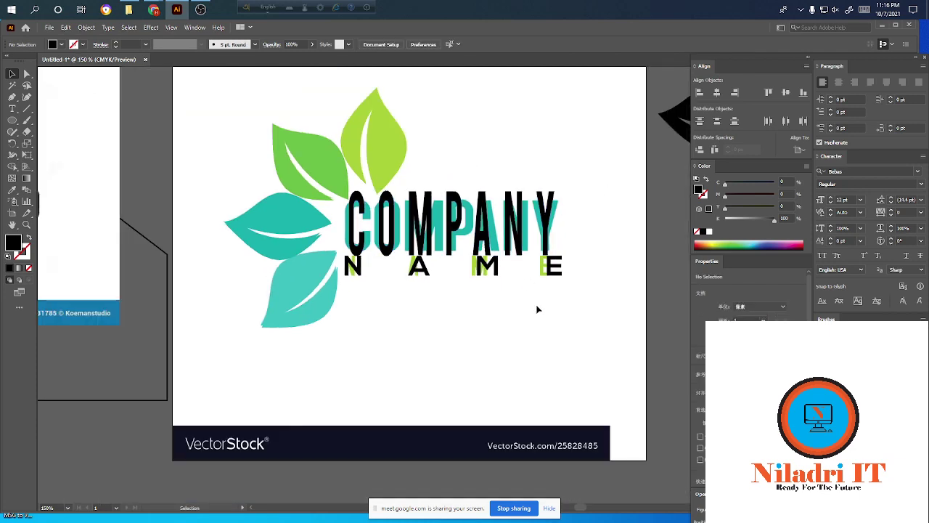
key("ctrl+minus")
left_click(503, 260)
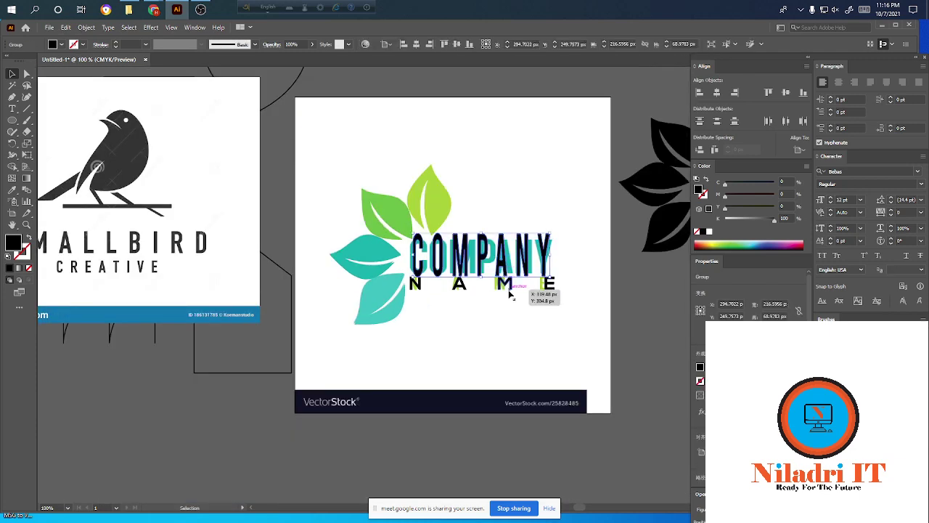
key("ctrl+plus")
key("ctrl+plus")
- Eyedrop the reference text's teal onto the COMPANY lettering
right_click(440, 230)
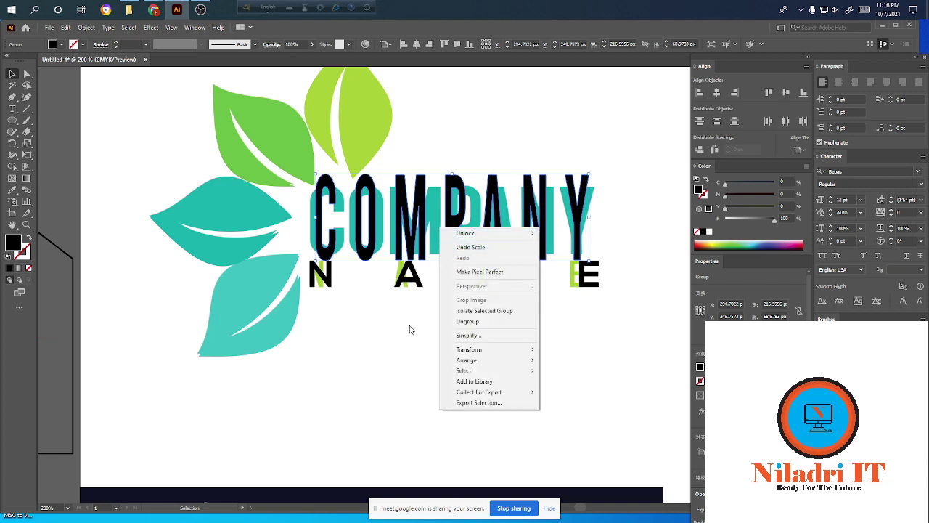
left_click(374, 360)
left_click(419, 218)
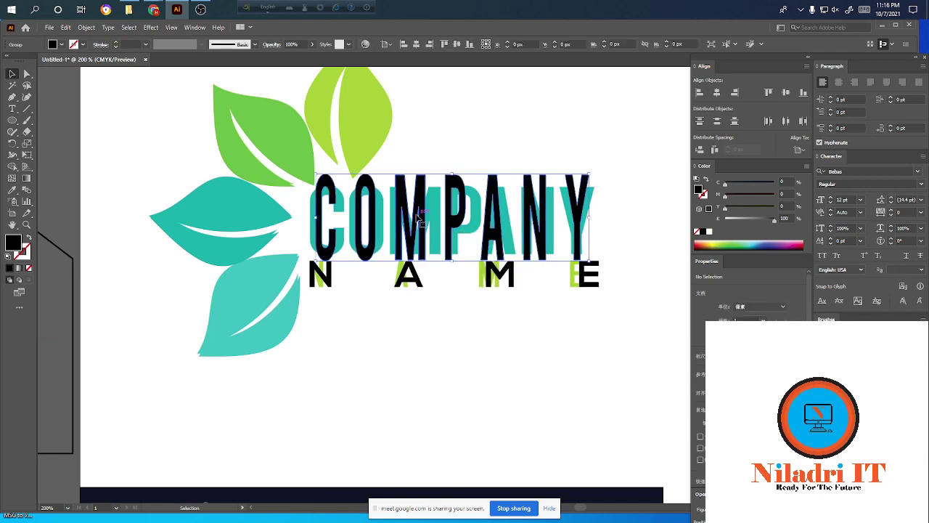
left_click(12, 190)
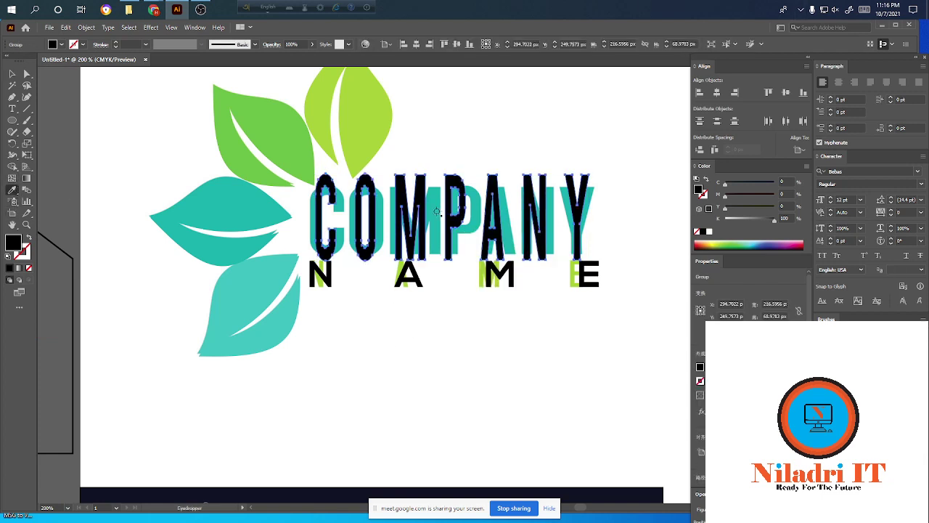
left_click(437, 212)
left_click(11, 74)
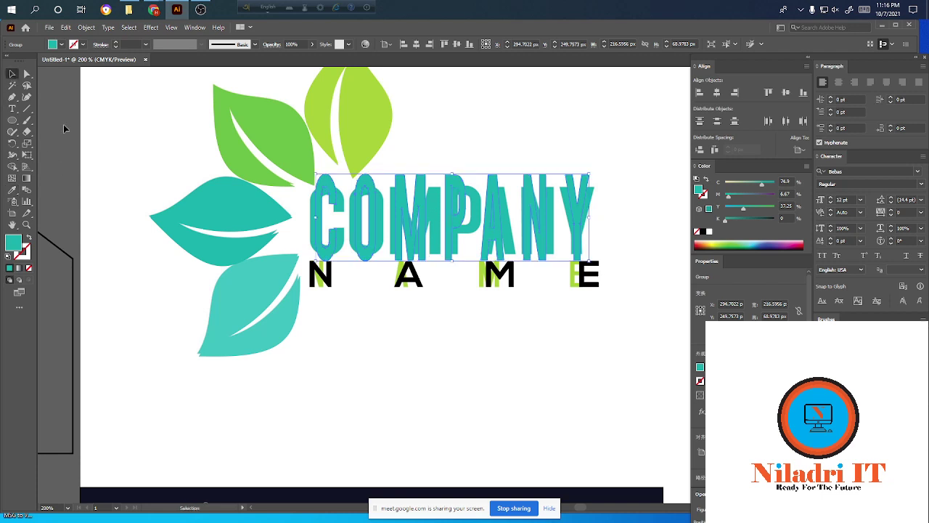
left_click(336, 337)
- Eyedrop the top leaf's lime green onto the NAME lettering
left_click(323, 274)
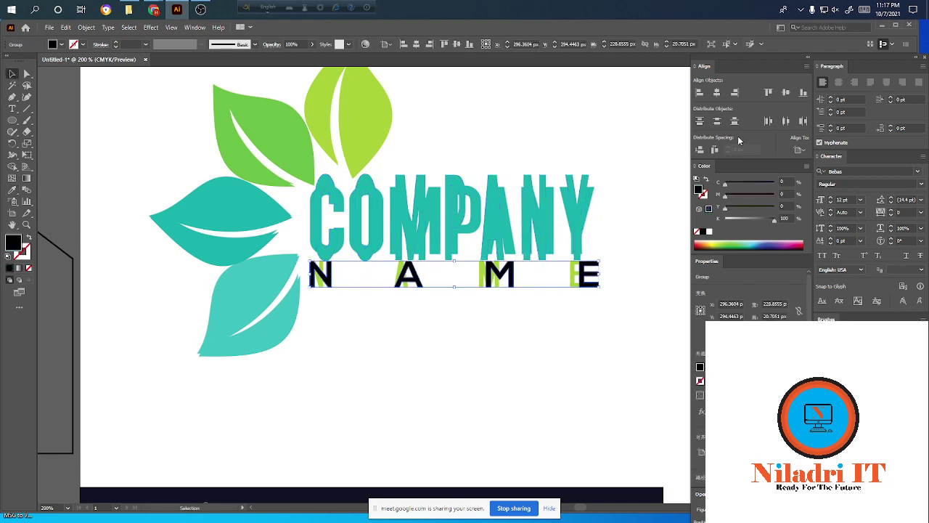
left_click(12, 189)
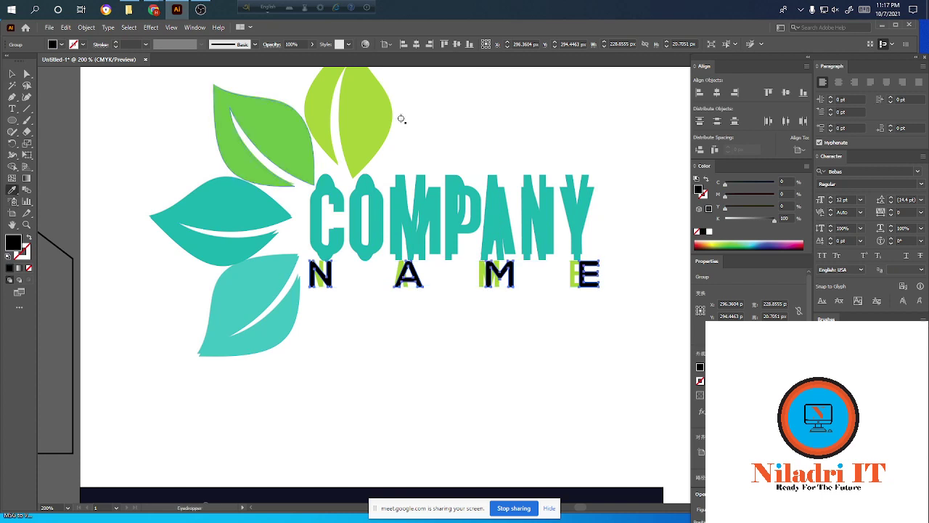
left_click(369, 84)
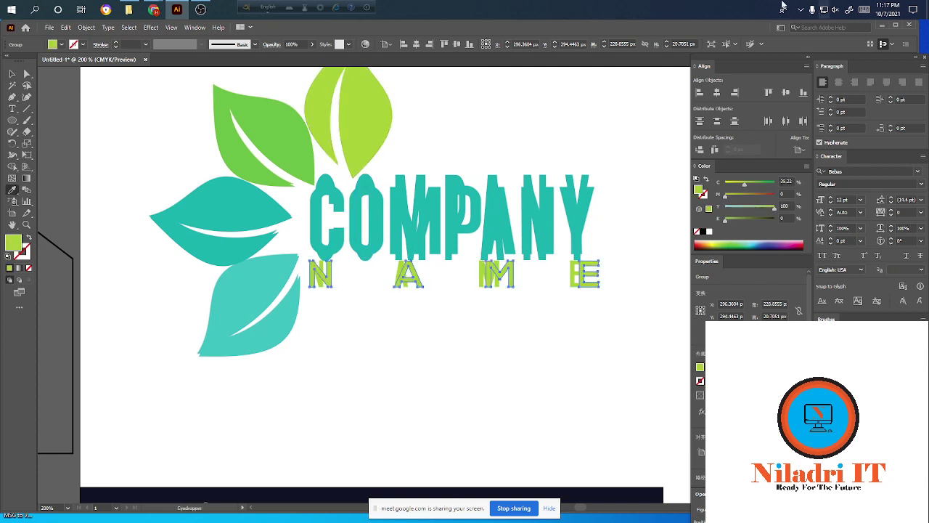
left_click(11, 73)
left_click(604, 80)
- Marquee-select the recreated logo and drag it off the reference card
scroll(524, 200, "down", 4)
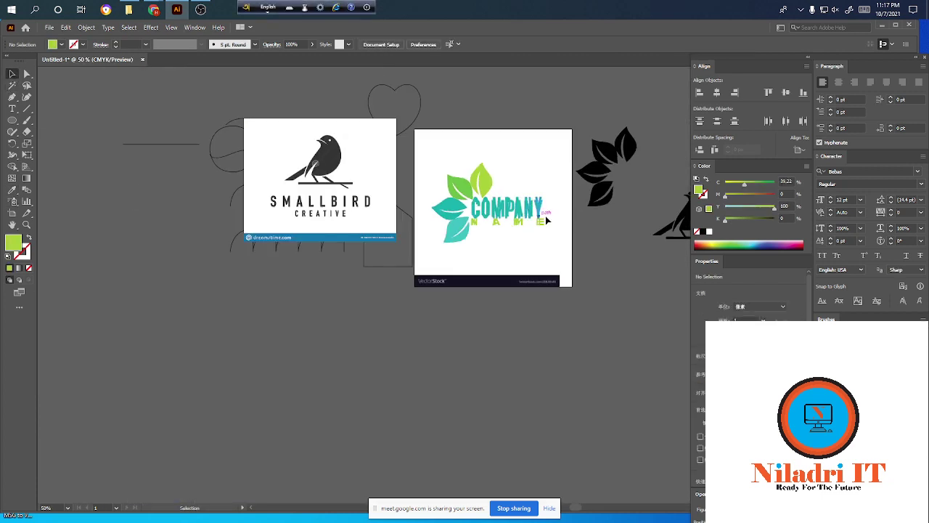
left_click_drag(429, 153, 544, 254)
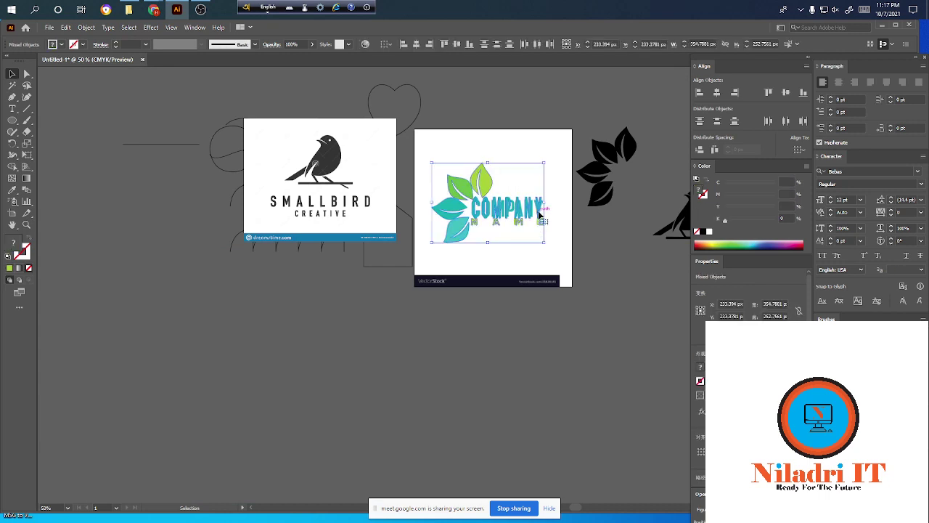
left_click_drag(539, 215, 309, 338)
left_click(436, 318)
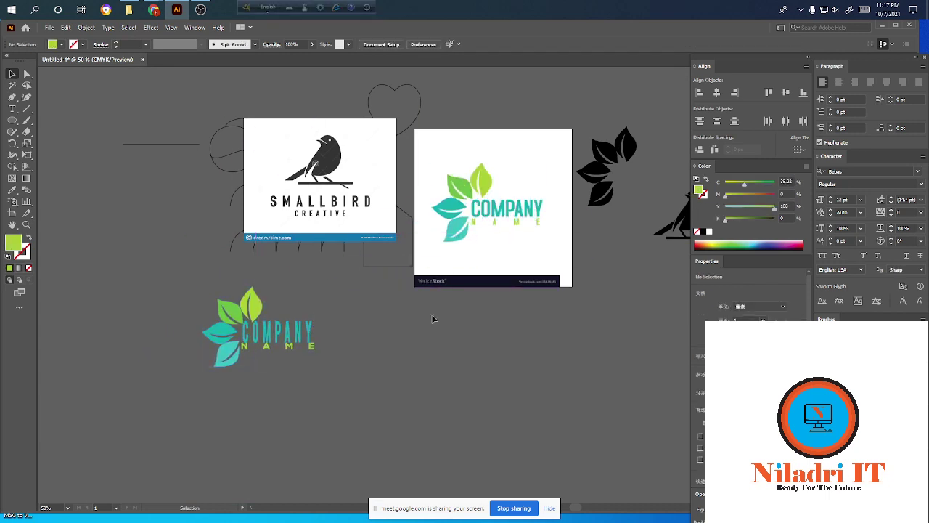
- Reselect all parts of the recreated logo and group them with Ctrl+G
left_click_drag(172, 279, 370, 403)
scroll(313, 371, "up", 1)
scroll(313, 371, "up", 2)
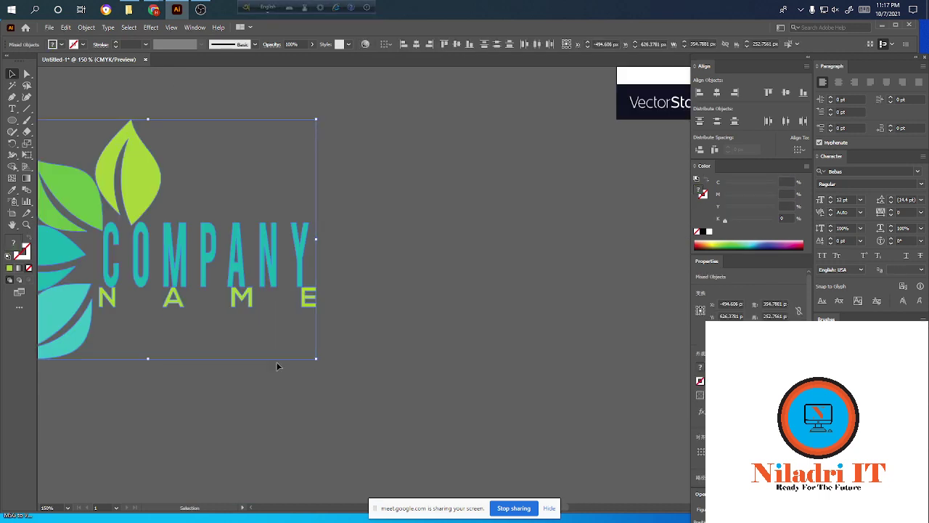
scroll(319, 370, "left", 3)
scroll(355, 373, "left", 3)
scroll(456, 368, "down", 2)
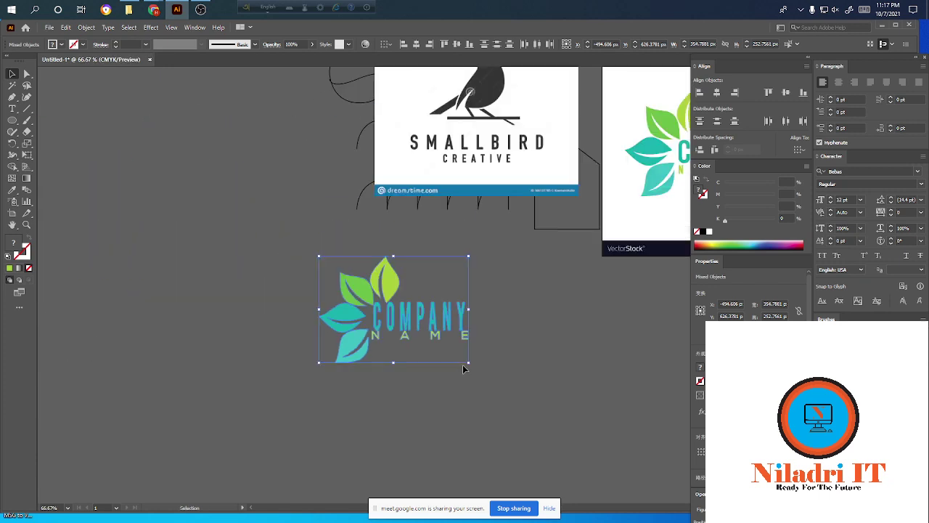
scroll(481, 369, "right", 2)
scroll(472, 368, "right", 2)
scroll(543, 271, "right", 1)
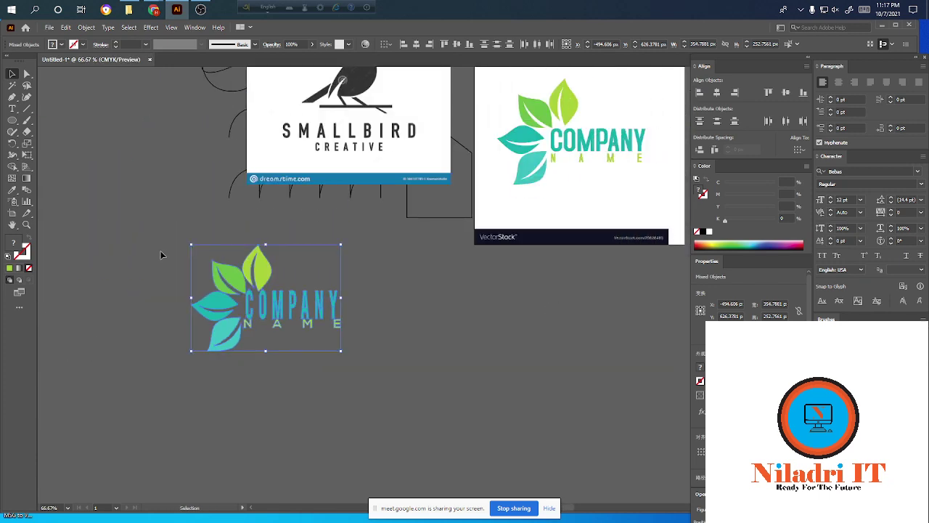
key("ctrl+g")
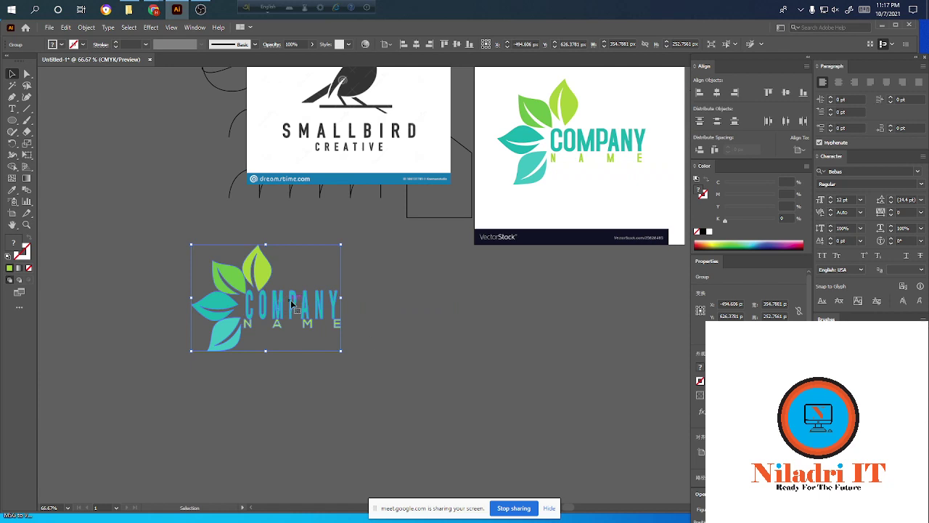
- Move the grouped logo up beside the reference images
left_click_drag(294, 306, 452, 139)
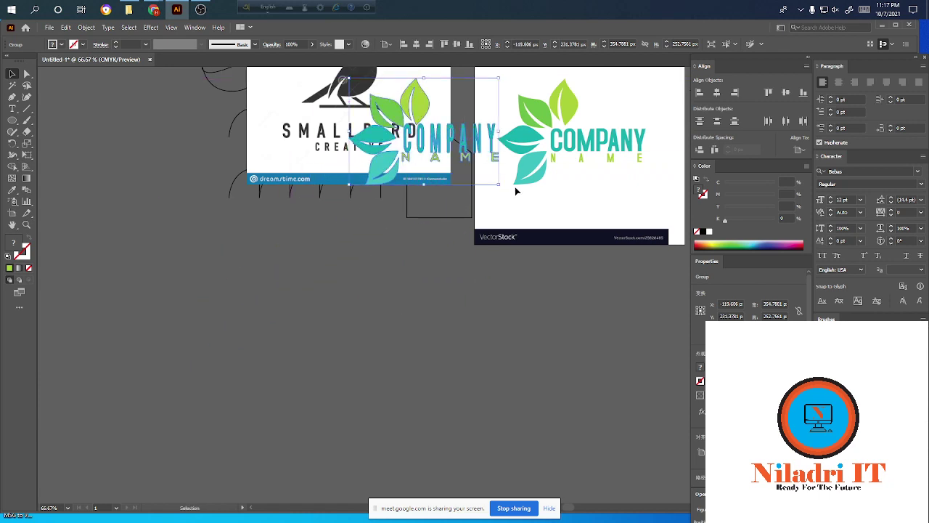
scroll(515, 186, "up", 1, "alt")
scroll(512, 247, "up", 1)
scroll(516, 247, "down", 1)
scroll(511, 251, "right", 3)
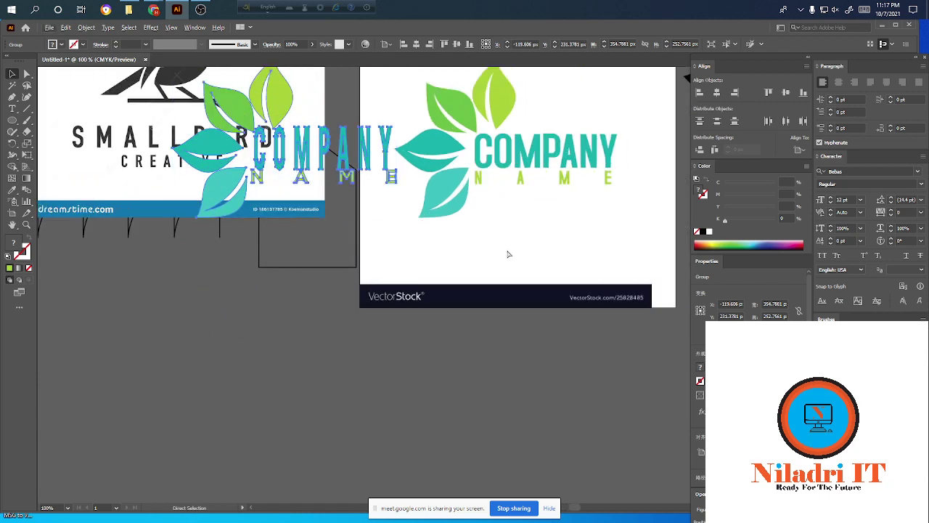
scroll(436, 218, "right", 2)
- Drag the logo group onto the reference card and nudge it up and left
mouse_move(314, 162)
left_mouse_down()
mouse_move(547, 289)
mouse_move(528, 287)
left_mouse_up()
left_click(583, 192)
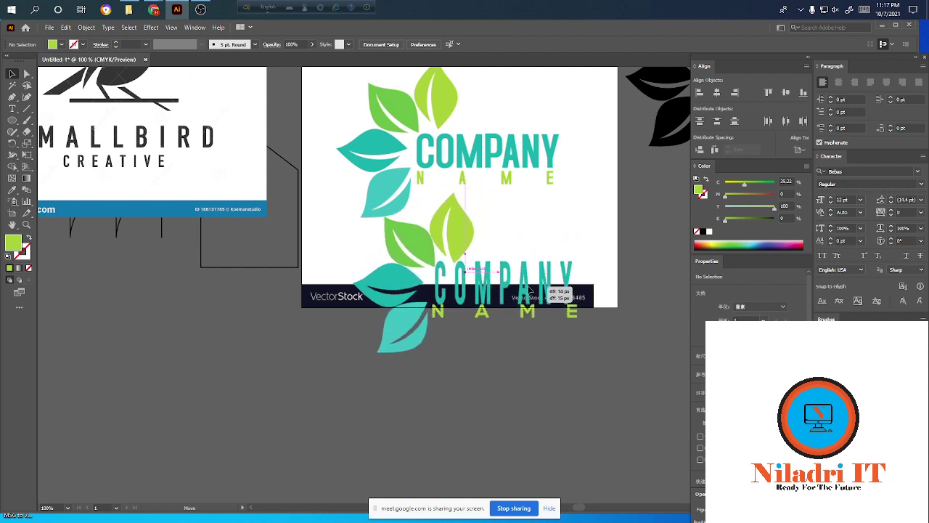
mouse_move(528, 288)
left_mouse_down()
mouse_move(539, 245)
mouse_move(477, 388)
mouse_move(458, 222)
mouse_move(504, 232)
mouse_move(492, 305)
mouse_move(465, 353)
mouse_move(487, 399)
mouse_move(477, 233)
mouse_move(352, 282)
mouse_move(466, 224)
mouse_move(348, 178)
mouse_move(363, 434)
mouse_move(450, 404)
left_mouse_up()
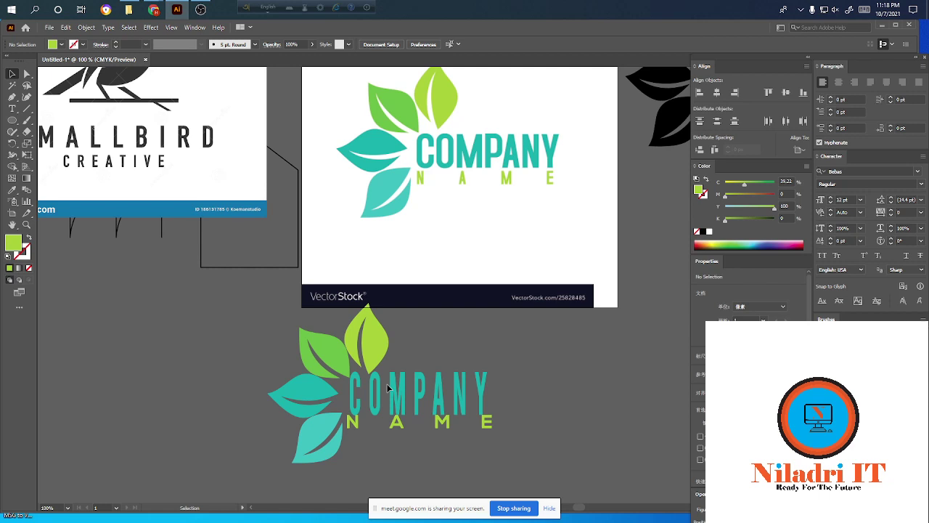
- Settle the logo just below the original leaves and deselect it
mouse_move(351, 361)
left_mouse_down()
mouse_move(374, 262)
mouse_move(433, 209)
left_mouse_up()
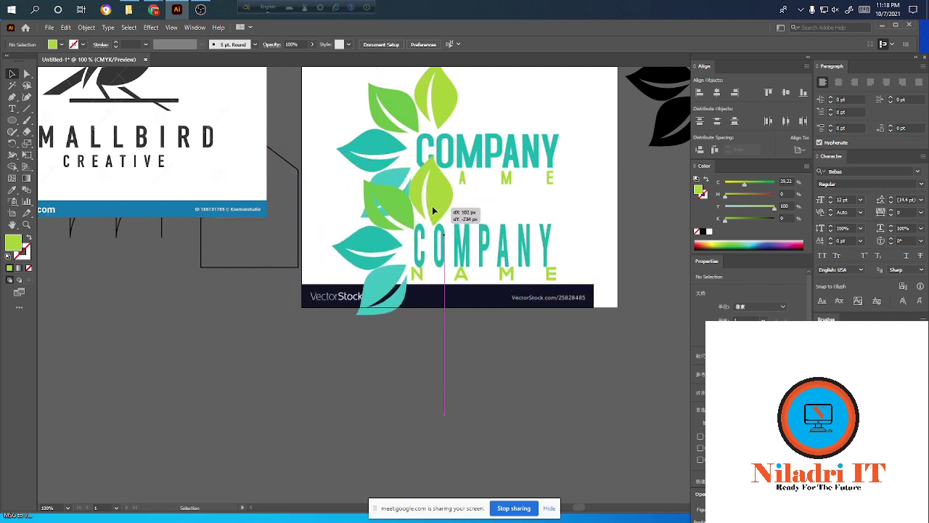
mouse_move(434, 194)
left_mouse_down()
mouse_move(408, 258)
mouse_move(438, 198)
mouse_move(424, 224)
mouse_move(417, 180)
left_mouse_up()
left_click(135, 118)
scroll(135, 118, "up", 2)
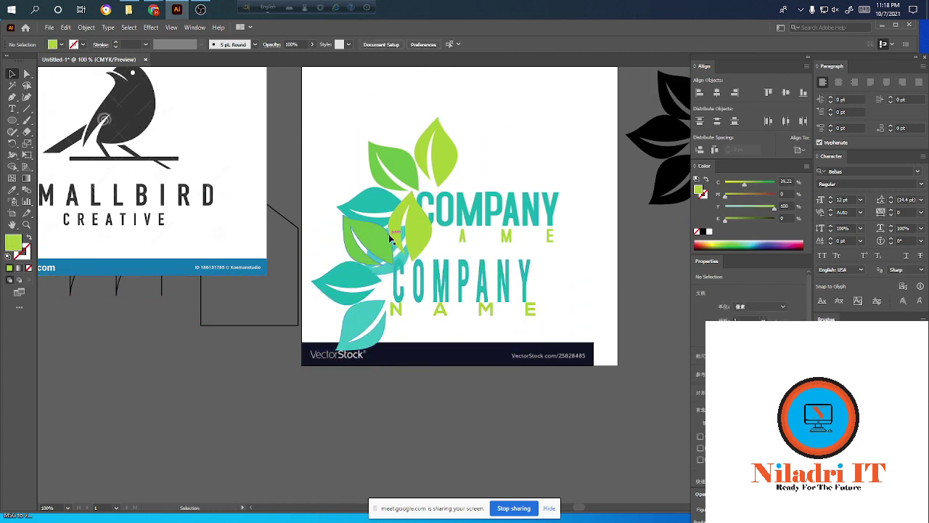
scroll(399, 243, "up", 1)
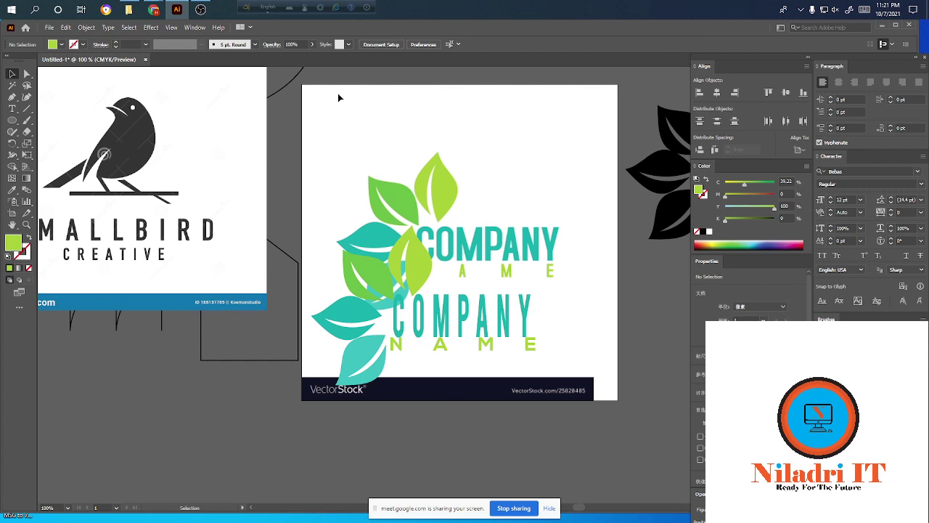
- Drag the recreated logo left onto the SMALLBIRD image and lower it slightly
mouse_move(406, 273)
left_mouse_down()
mouse_move(149, 177)
mouse_move(156, 220)
left_mouse_up()
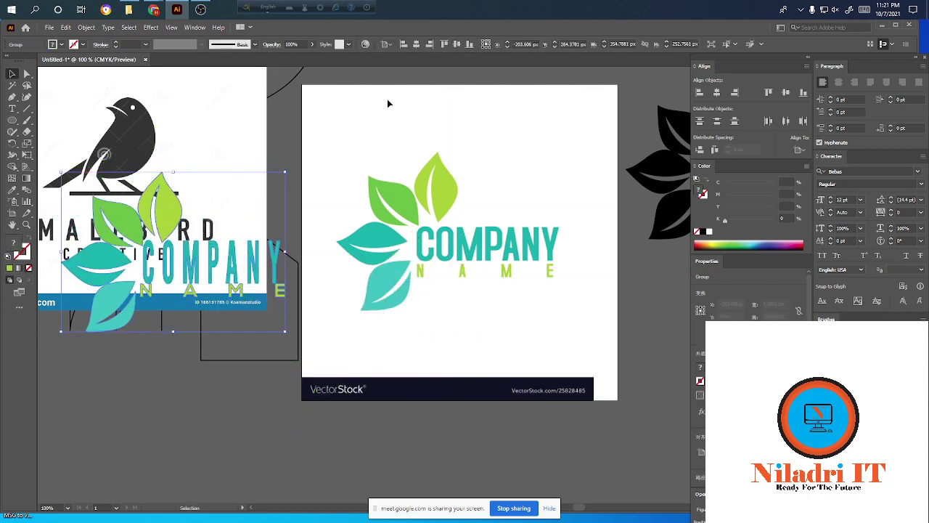
left_click(349, 133)
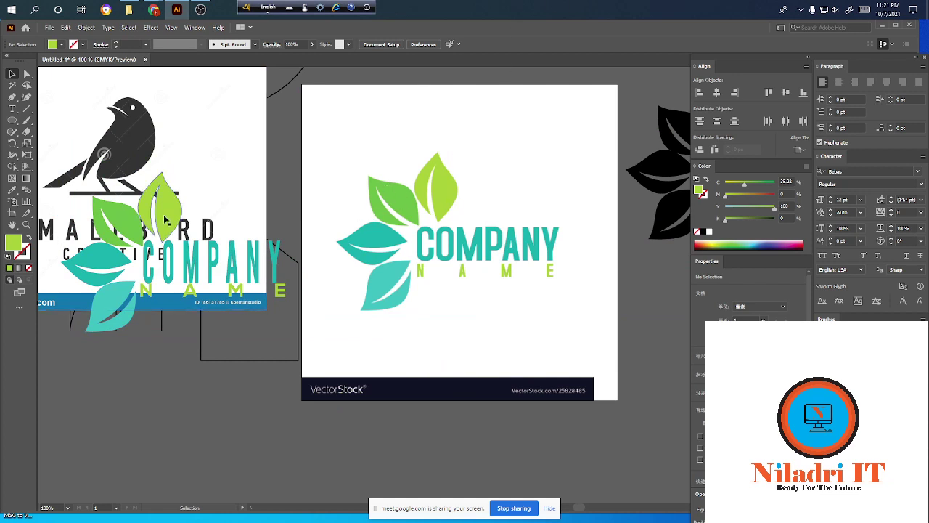
mouse_move(255, 234)
left_mouse_down()
mouse_move(275, 253)
mouse_move(193, 254)
left_mouse_up()
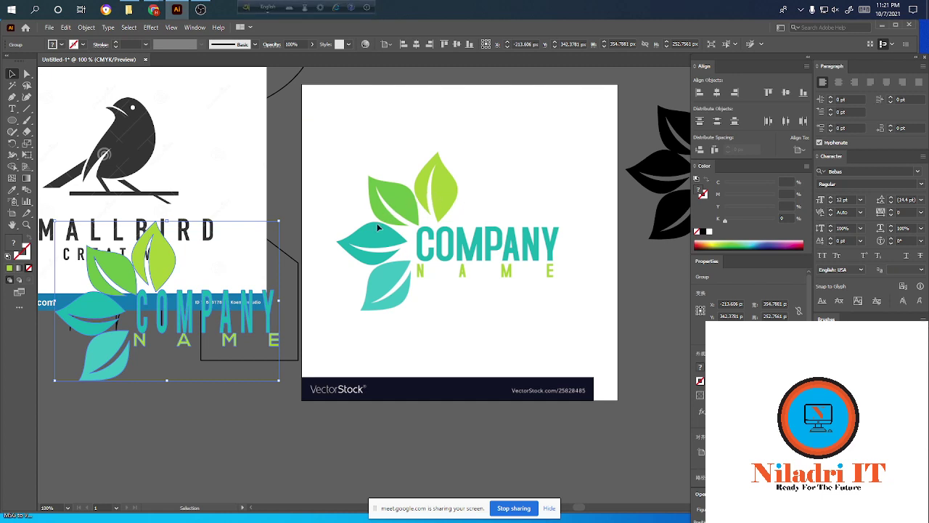
right_click(12, 121)
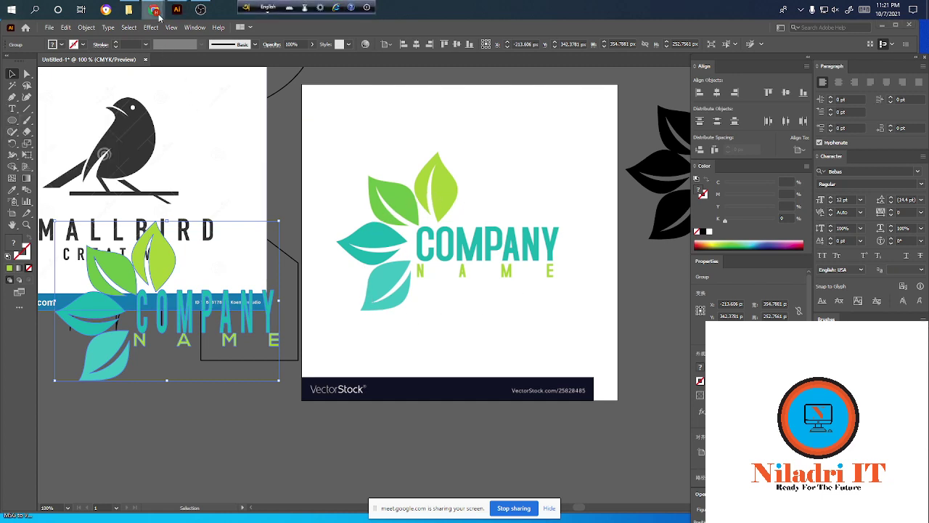